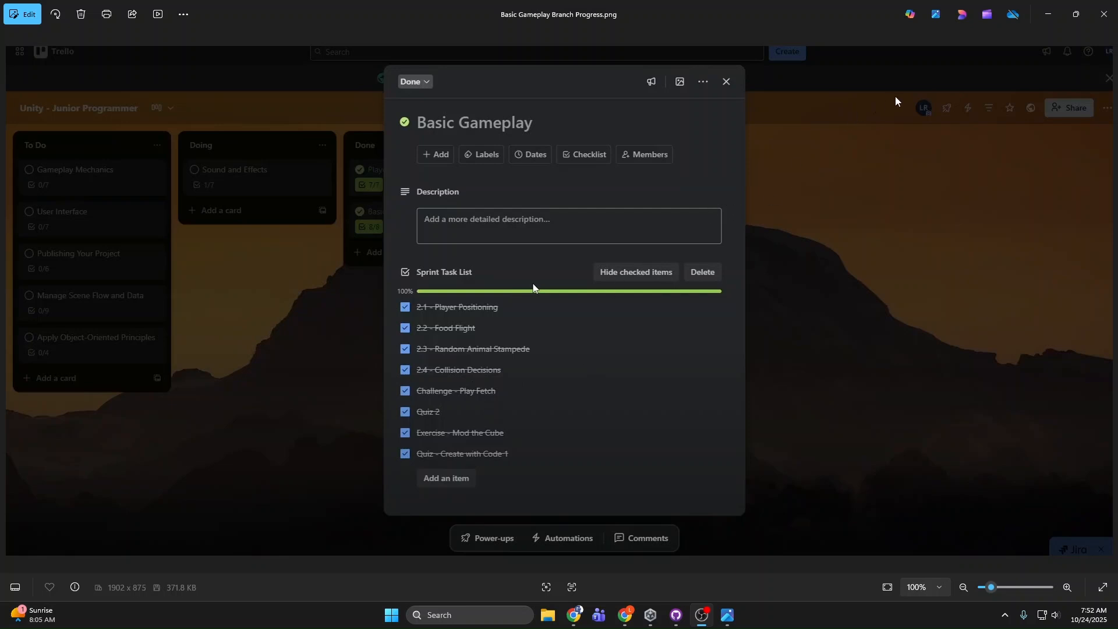
Step: Close the Basic Gameplay progress image and view the Sound and Effects card on the Trello board in Chrome
{"action": "left_click", "coordinate": [1104, 14]}
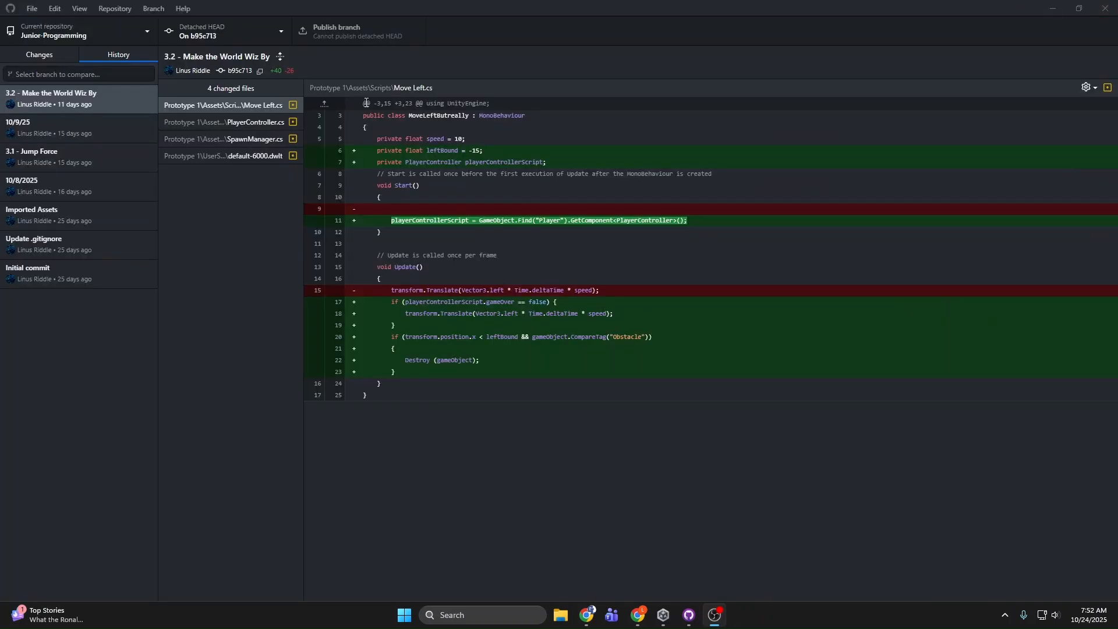
{"action": "left_click", "coordinate": [638, 615]}
{"action": "left_click", "coordinate": [258, 214]}
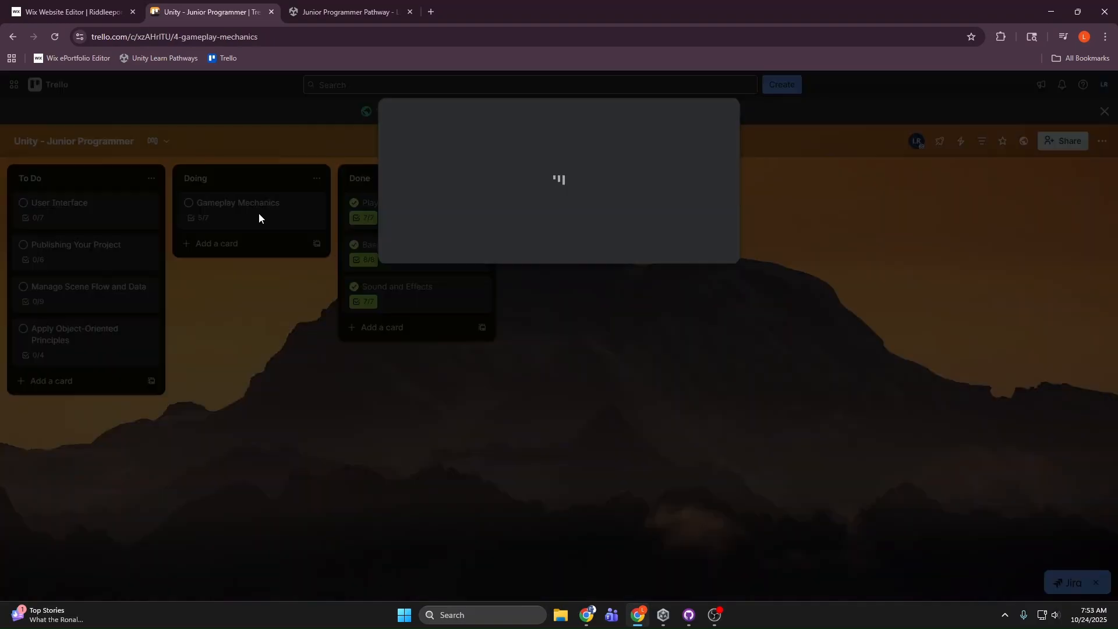
{"action": "left_click", "coordinate": [285, 211]}
{"action": "left_click", "coordinate": [384, 290]}
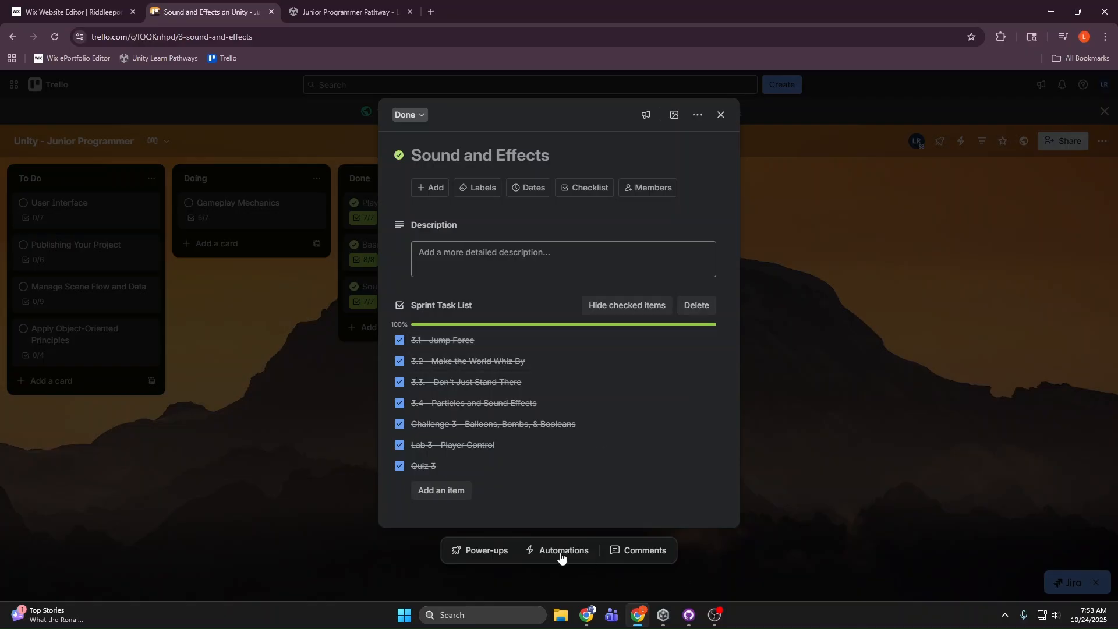
Step: Switch to GitHub Desktop and review the Move Left.cs changes in the 3.2 - Make the World Wiz By commit
{"action": "mouse_move", "coordinate": [675, 613]}
{"action": "left_click", "coordinate": [667, 617]}
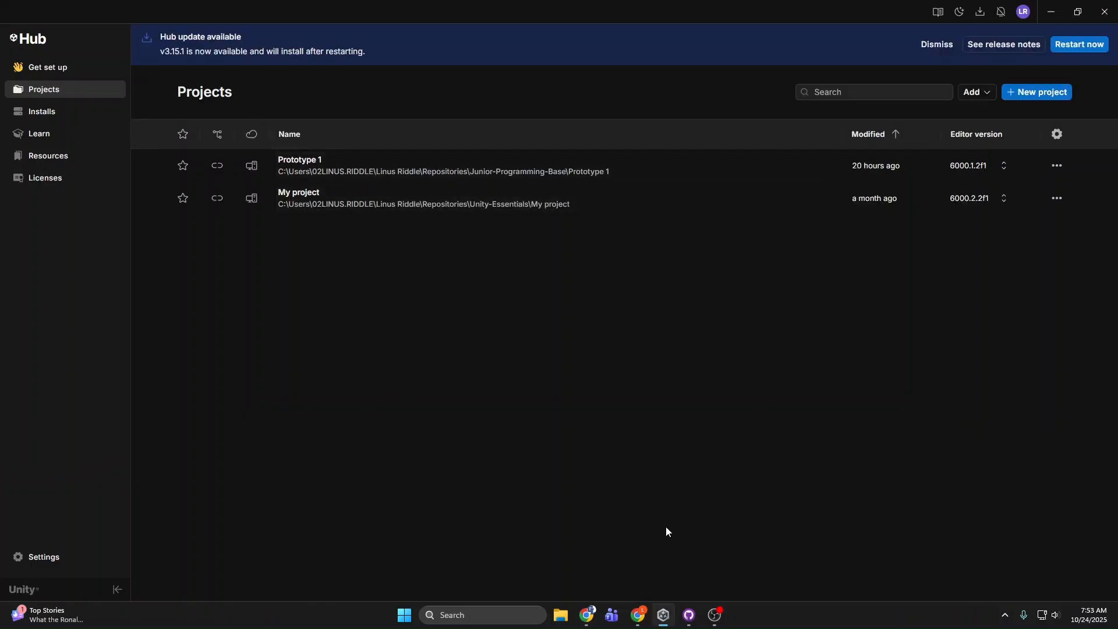
{"action": "left_click", "coordinate": [688, 617]}
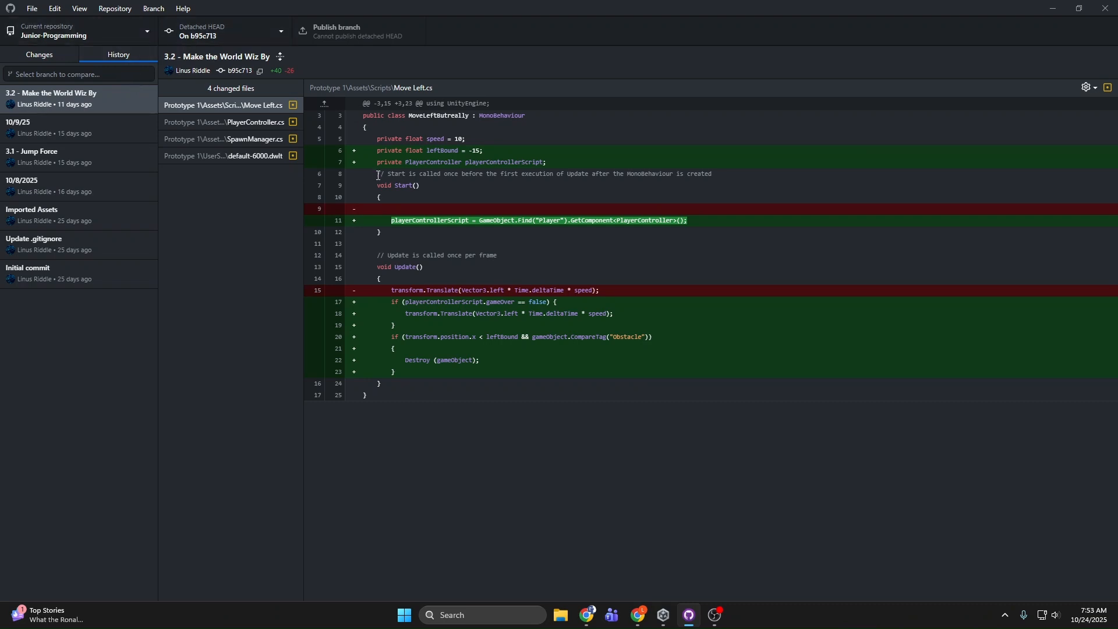
{"action": "left_click", "coordinate": [638, 616]}
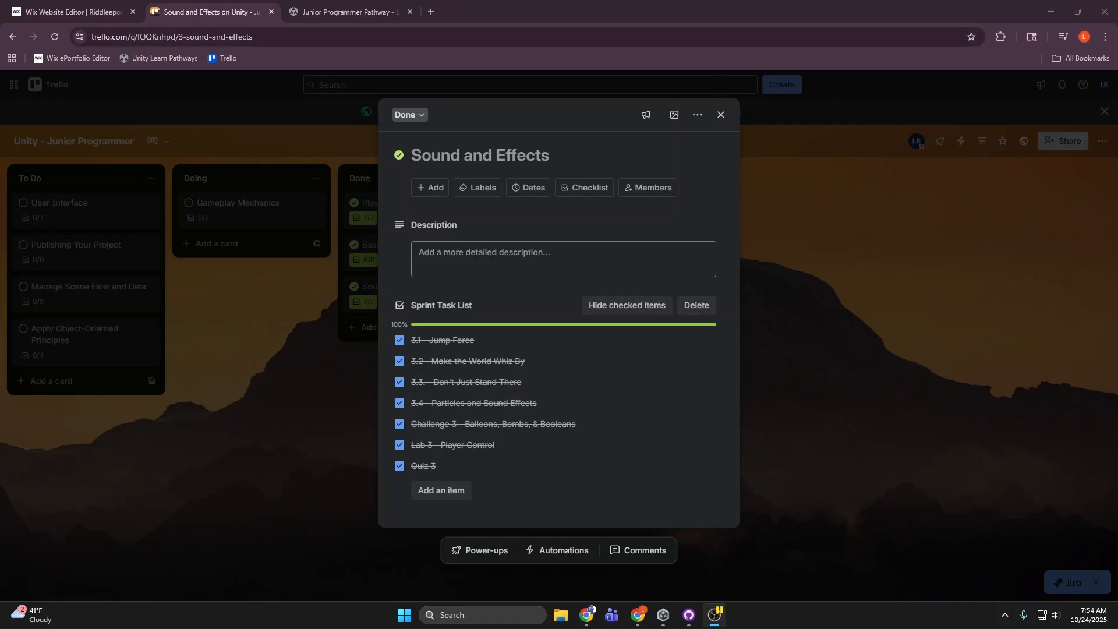
{"action": "key", "text": "alt+Tab"}
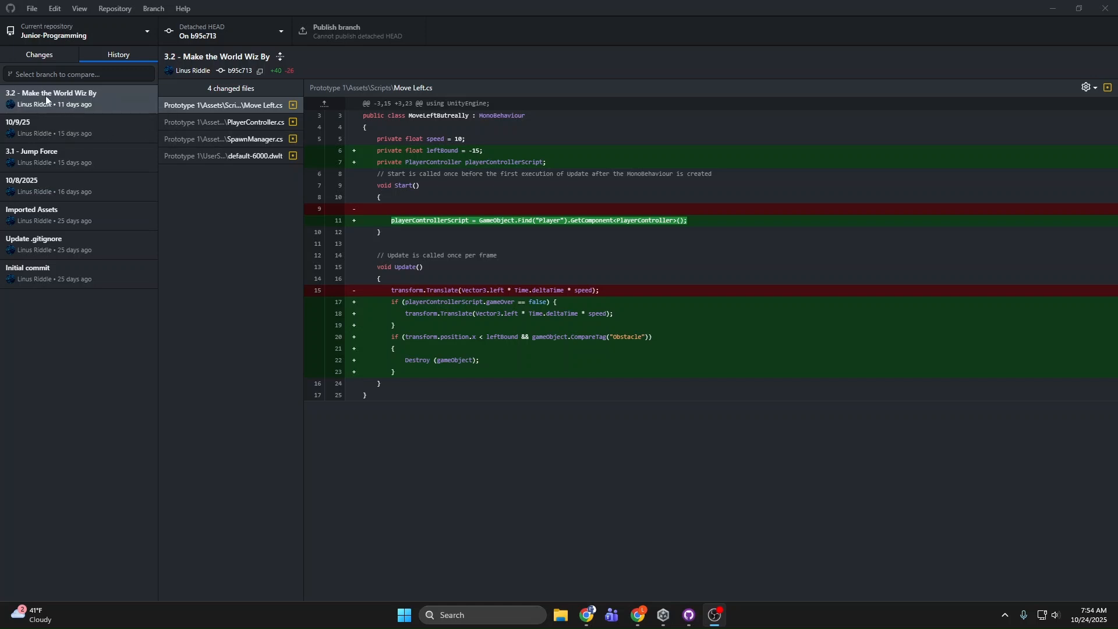
Step: Switch to Unity Hub, open the Prototype 1 project and select the Spawn Manager object for inspection
{"action": "left_click", "coordinate": [665, 620]}
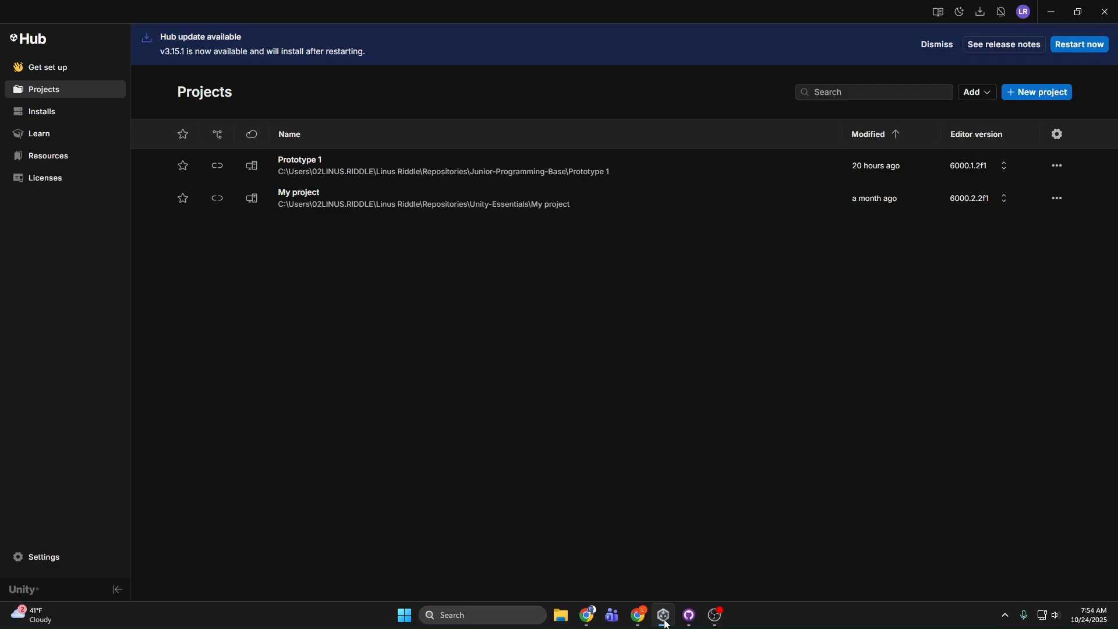
{"action": "left_click", "coordinate": [408, 167]}
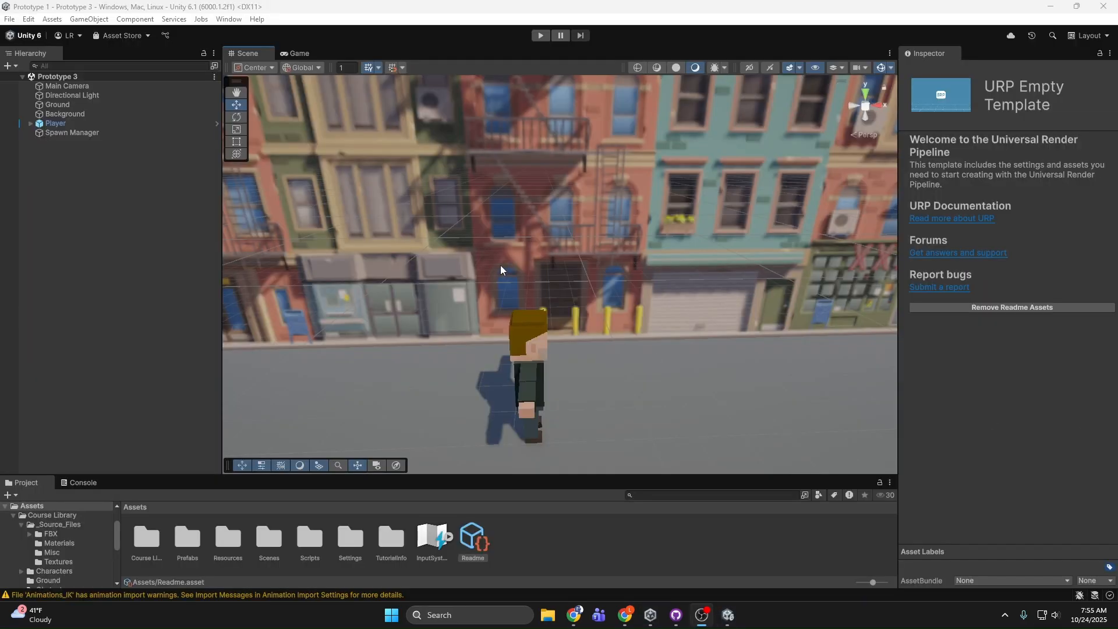
{"action": "left_click_drag", "start_coordinate": [501, 270], "coordinate": [500, 233], "text": "alt"}
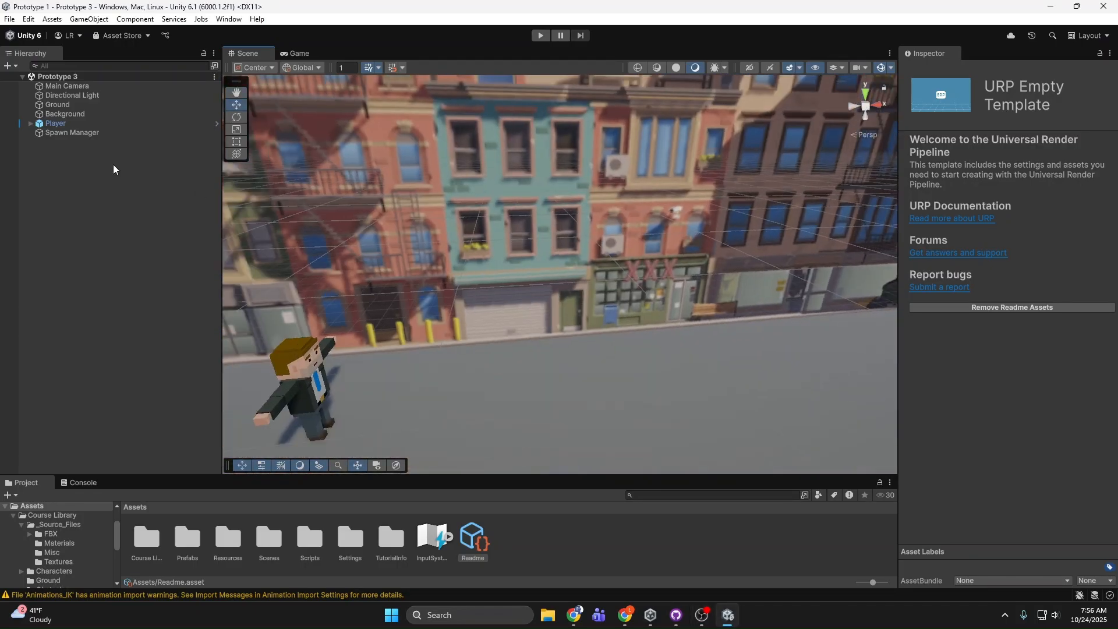
{"action": "left_click", "coordinate": [112, 133]}
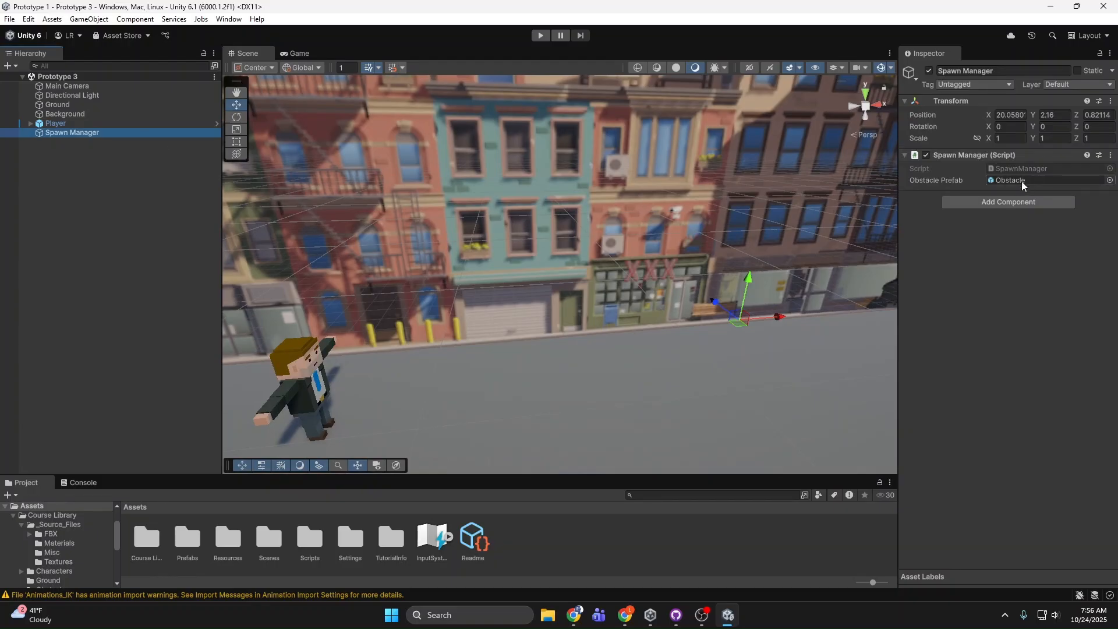
Step: Playtest the Prototype 3 scene by making the player jump over the crate obstacles, and stop the game
{"action": "left_click", "coordinate": [544, 35]}
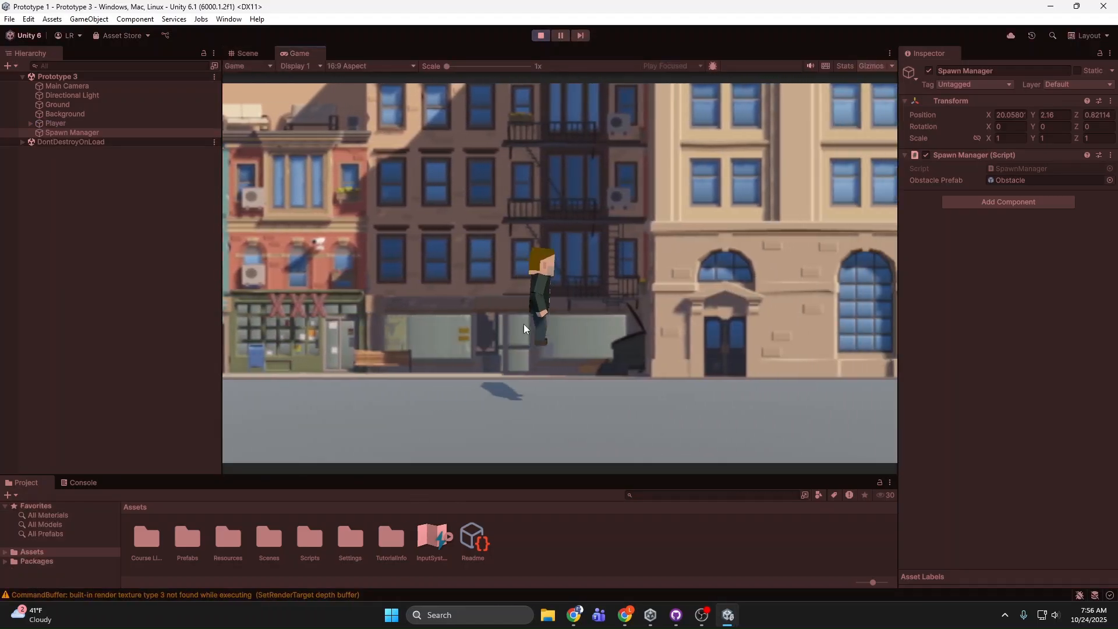
{"action": "key", "text": "space"}
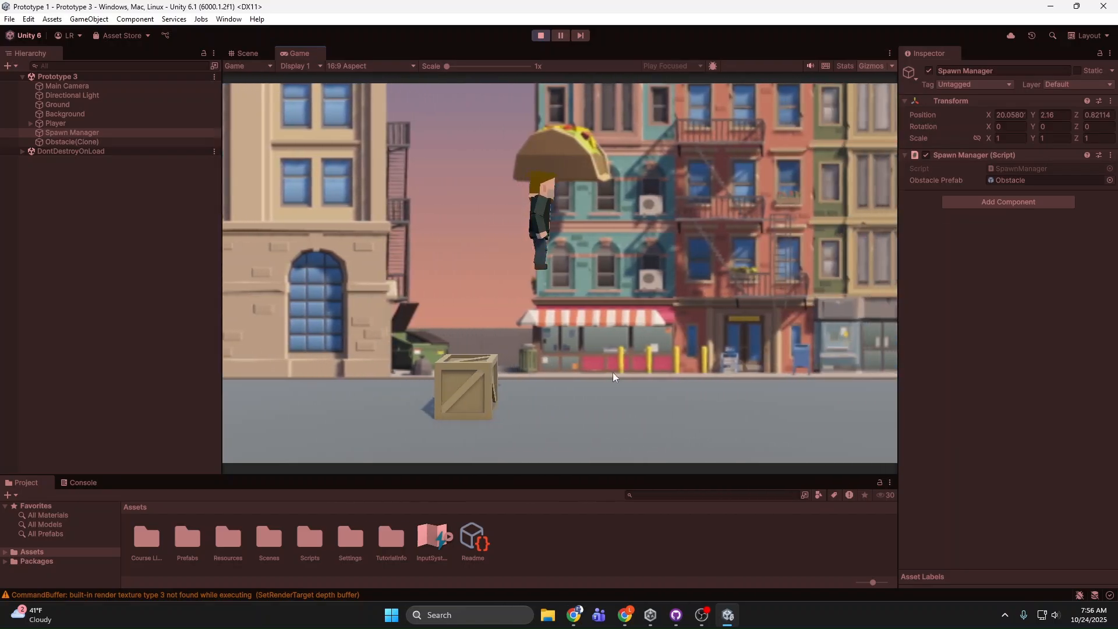
{"action": "key", "text": "space"}
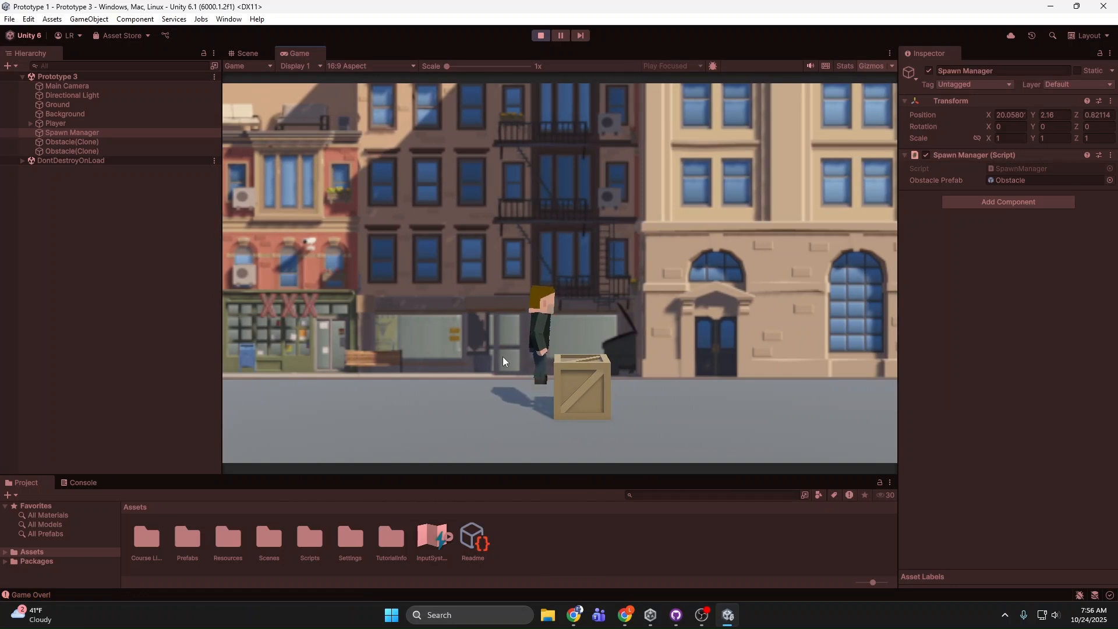
{"action": "key", "text": "space"}
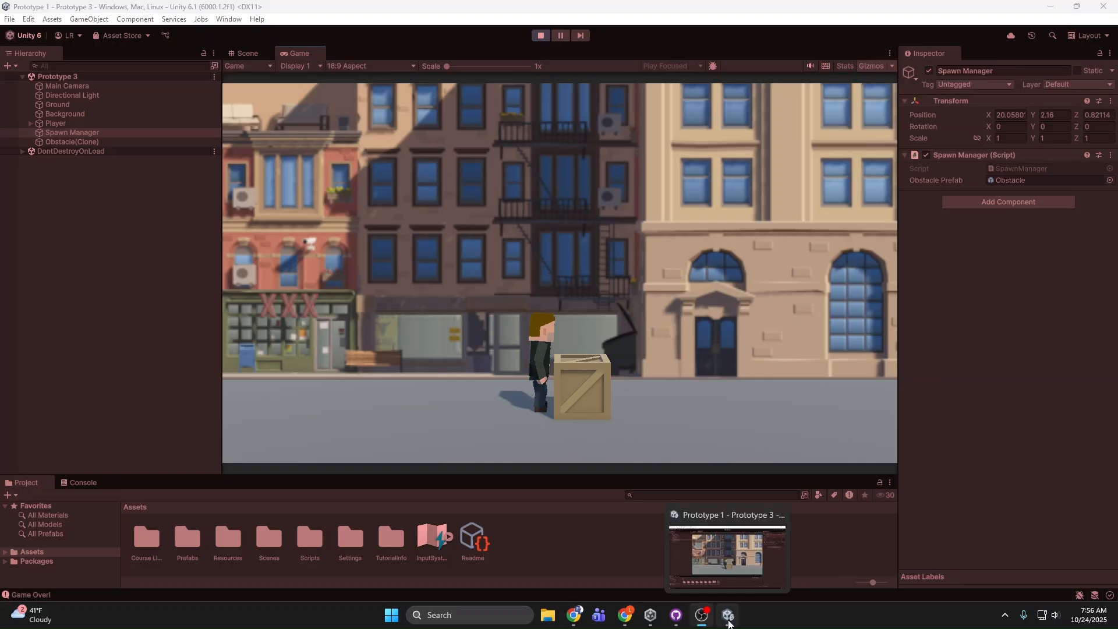
{"action": "left_click", "coordinate": [540, 35]}
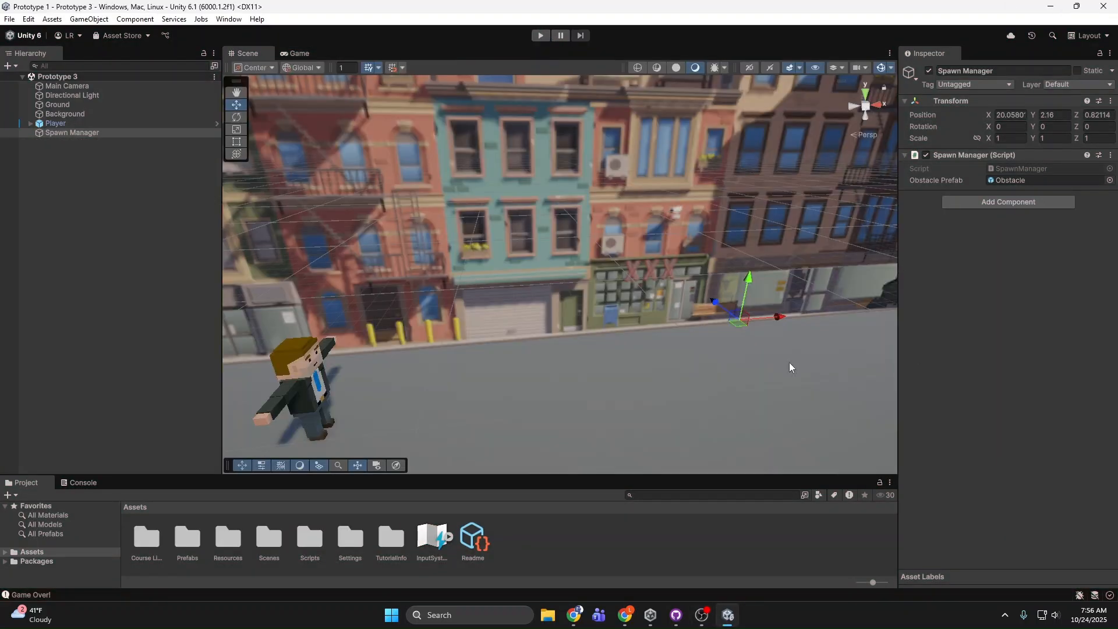
Step: Open the Move Left script from the project's Scripts folder in the code editor
{"action": "left_click", "coordinate": [62, 133]}
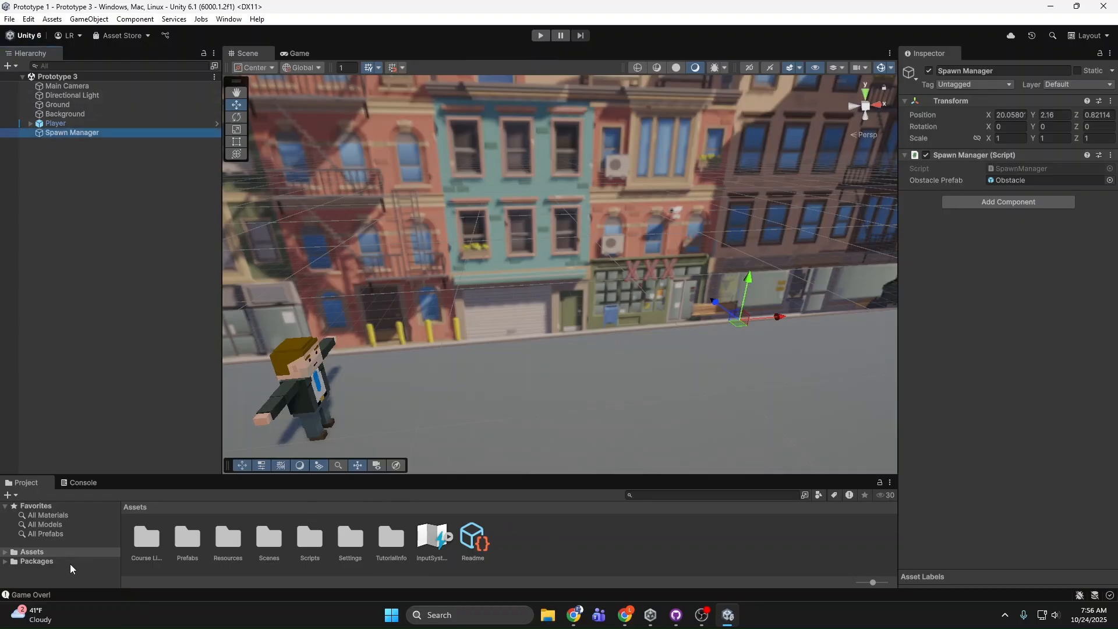
{"action": "double_click", "coordinate": [311, 538]}
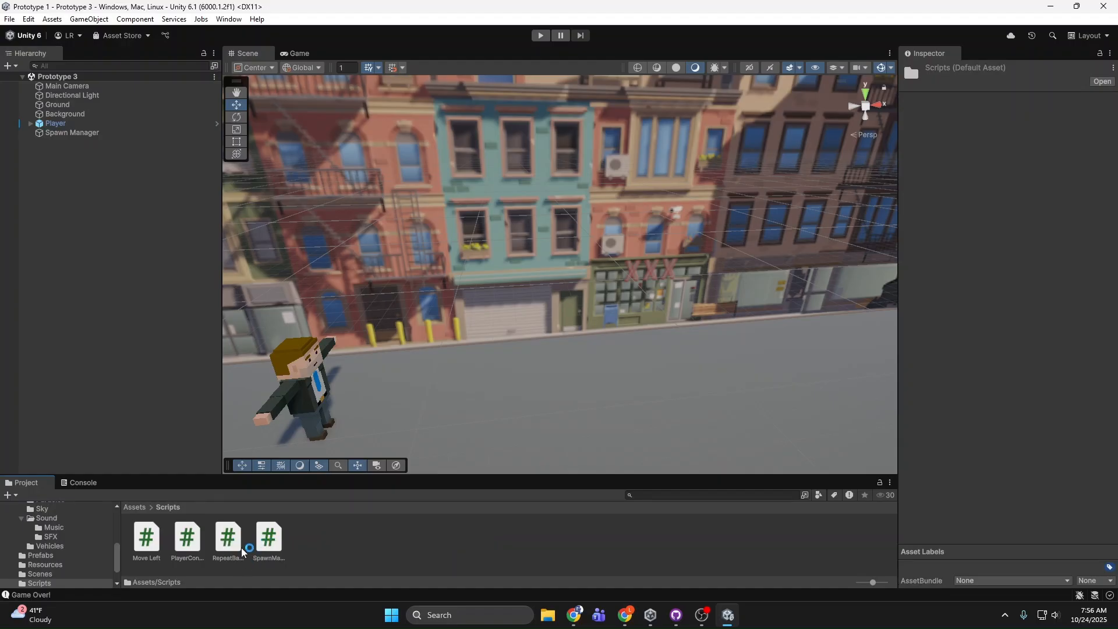
{"action": "double_click", "coordinate": [146, 539]}
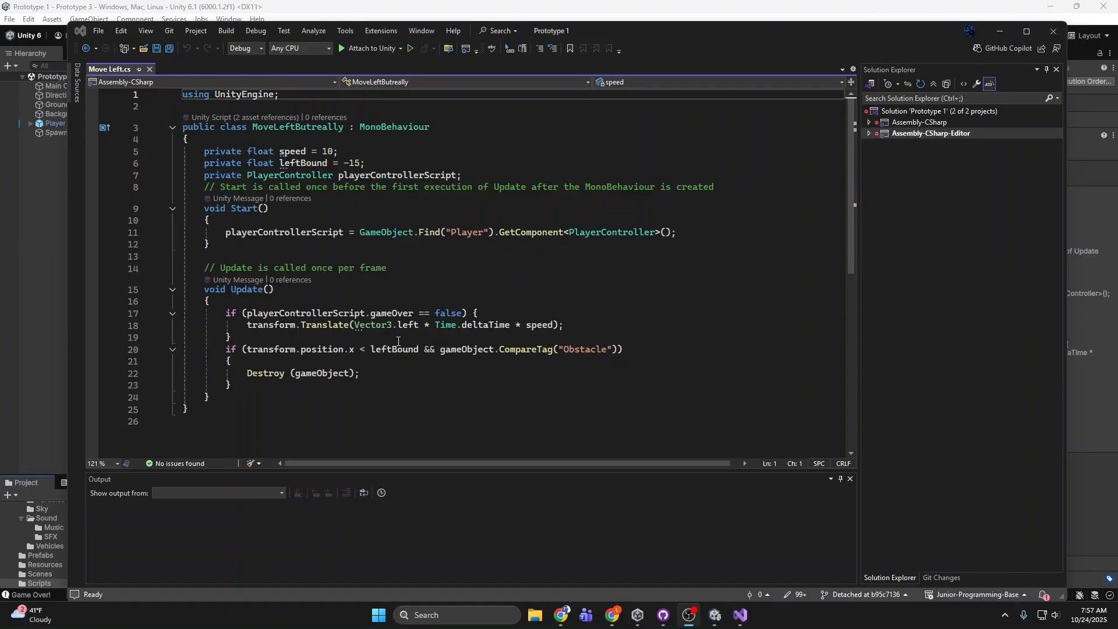
Step: Examine the Move Left script's leftBound value, the "Obstacle" tag condition for destroying objects, and the Start method's player reference
{"action": "left_click_drag", "start_coordinate": [653, 348], "coordinate": [207, 354]}
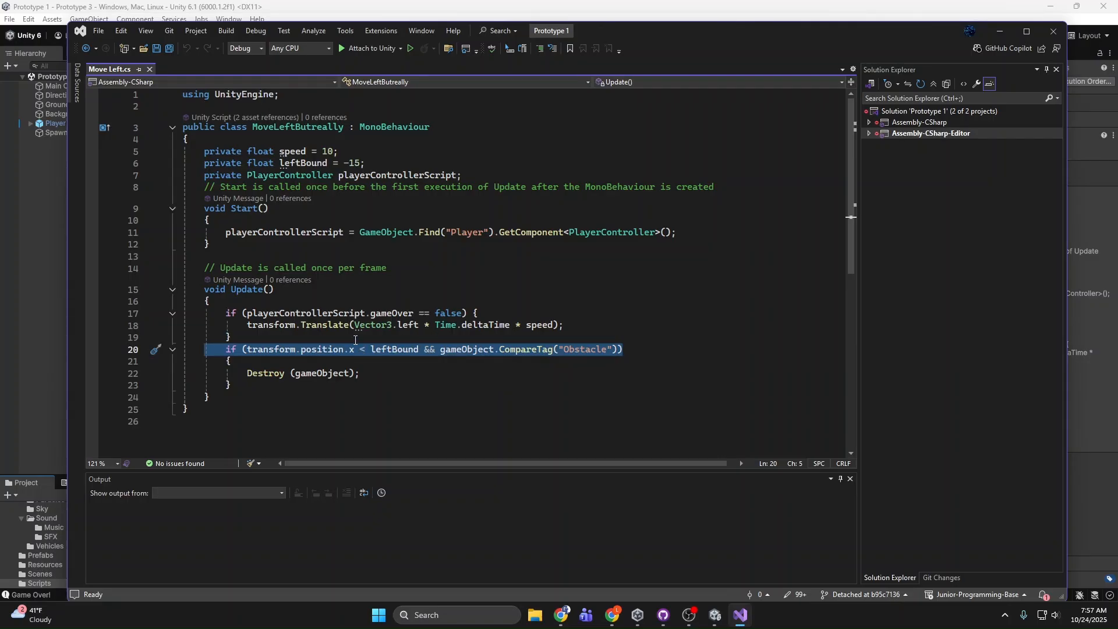
{"action": "left_click_drag", "start_coordinate": [338, 165], "coordinate": [363, 165]}
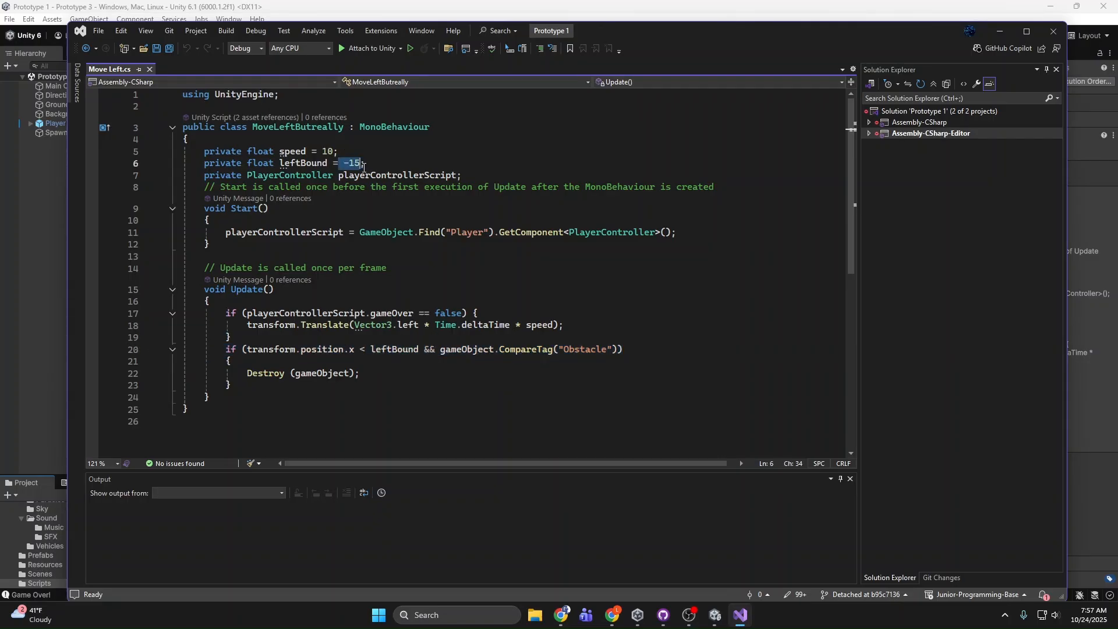
{"action": "left_click", "coordinate": [391, 244]}
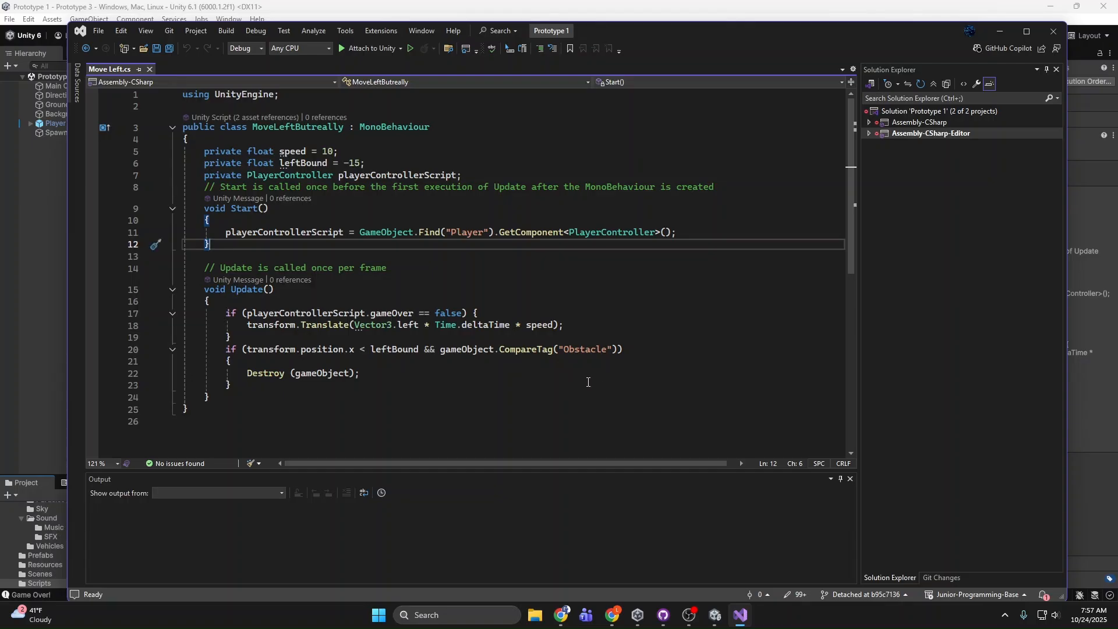
{"action": "left_click_drag", "start_coordinate": [624, 349], "coordinate": [560, 347]}
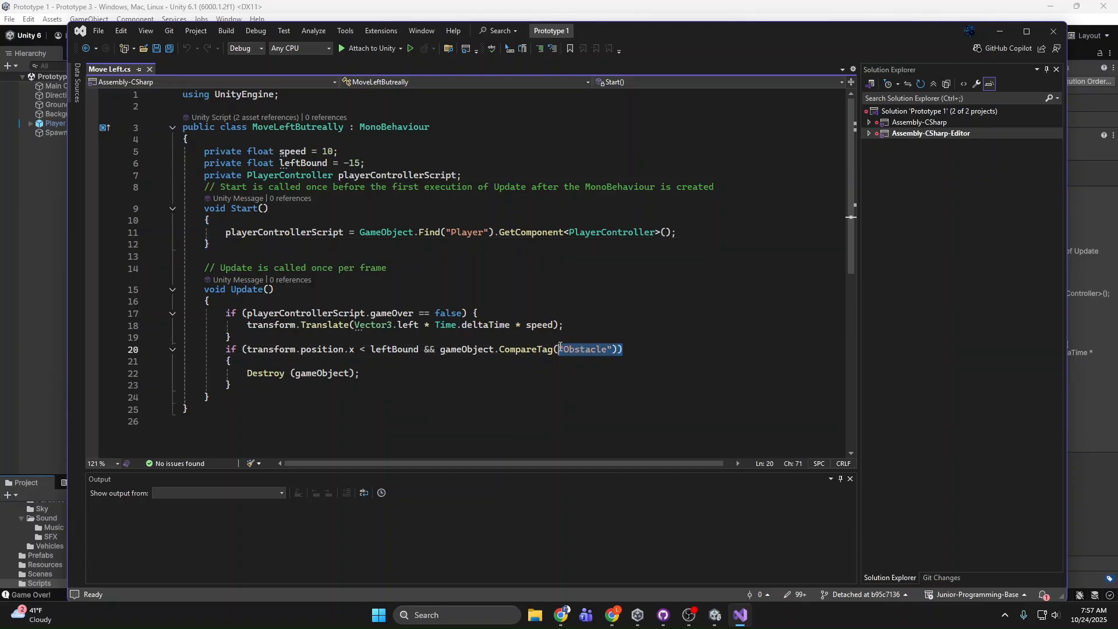
{"action": "left_click", "coordinate": [608, 349]}
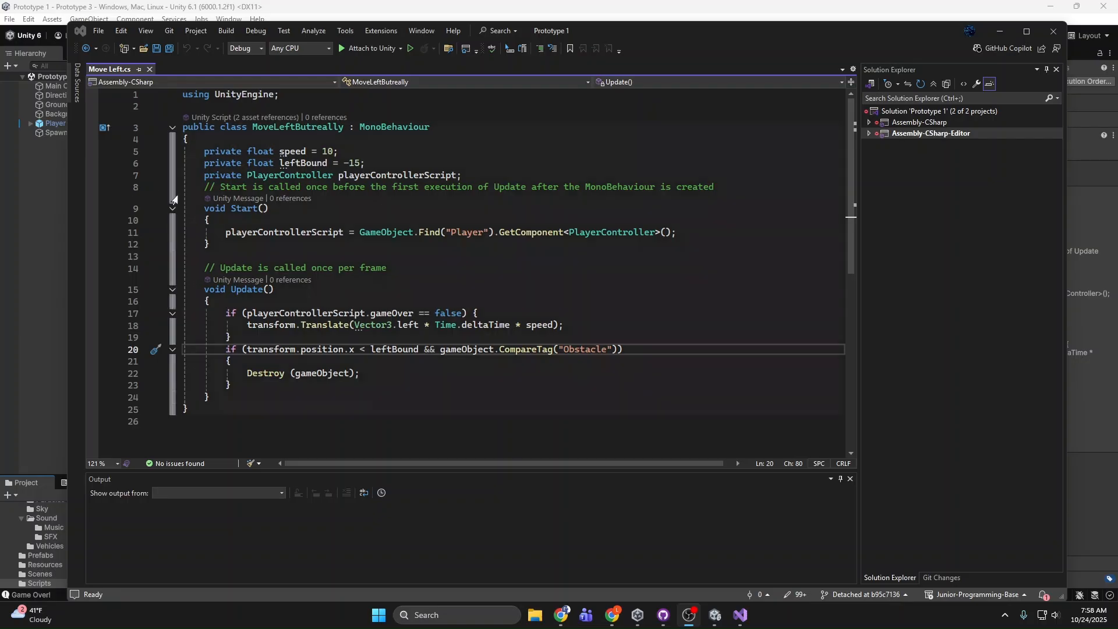
{"action": "left_click_drag", "start_coordinate": [184, 220], "coordinate": [639, 244]}
{"action": "left_click", "coordinate": [690, 229]}
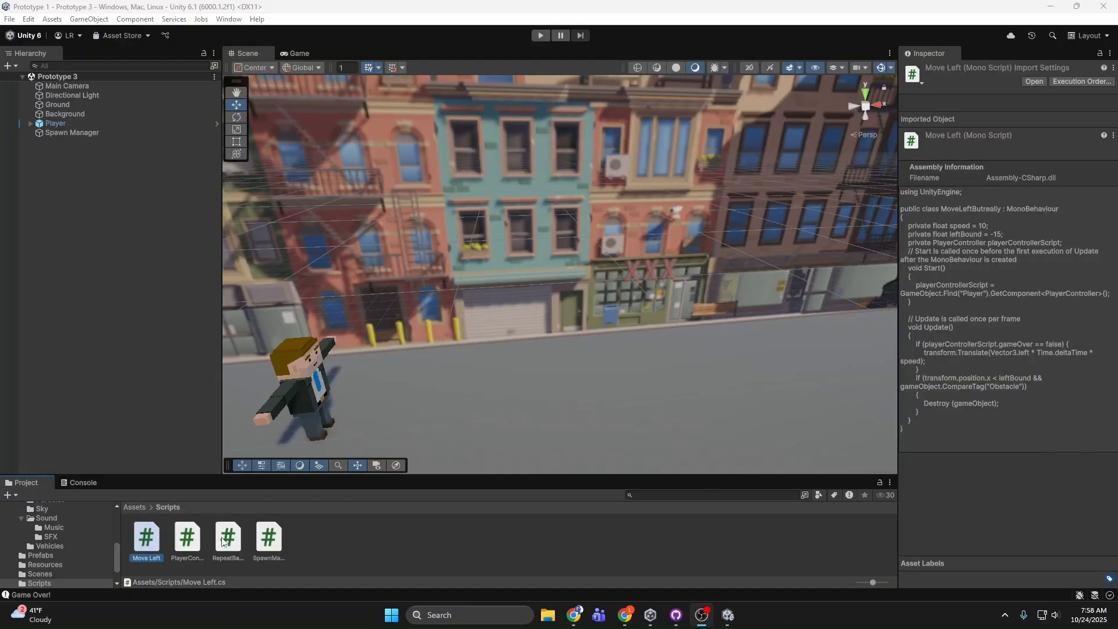
Step: Open the SpawnManager script and examine its spawnPos vector and the gameOver check in SpawnObstacle
{"action": "double_click", "coordinate": [273, 537]}
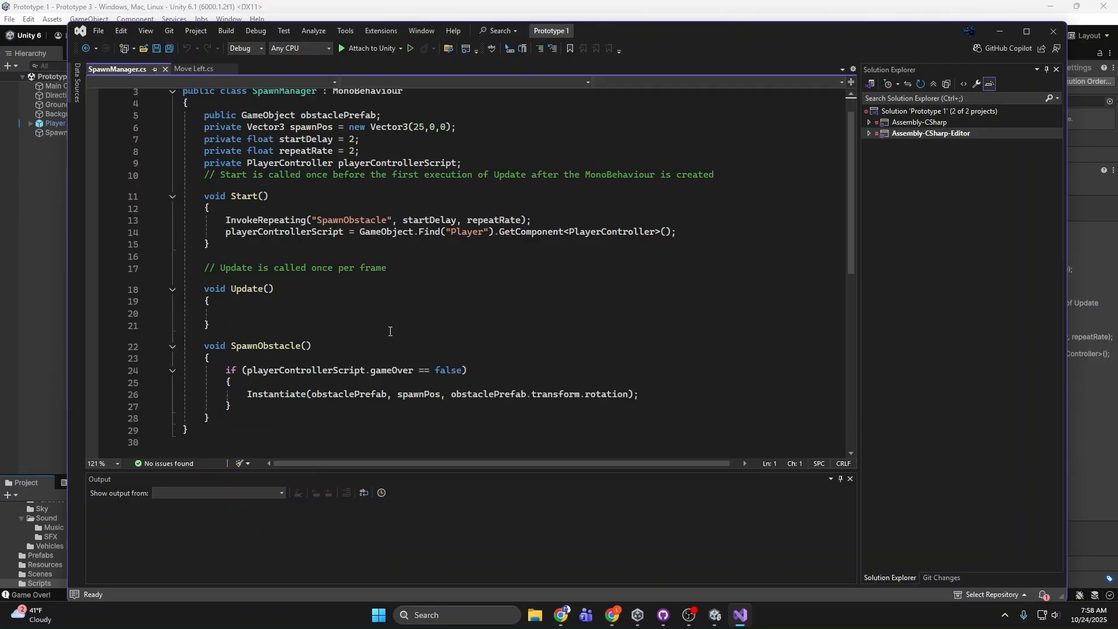
{"action": "left_click_drag", "start_coordinate": [382, 441], "coordinate": [253, 265]}
{"action": "left_click", "coordinate": [259, 285]}
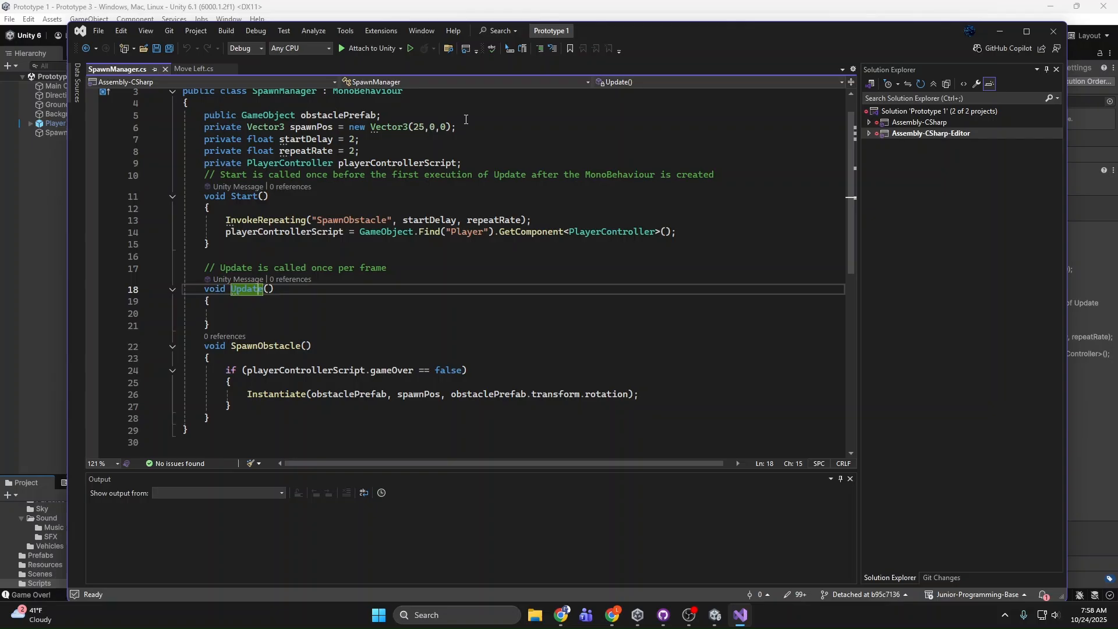
{"action": "left_click_drag", "start_coordinate": [458, 127], "coordinate": [370, 127]}
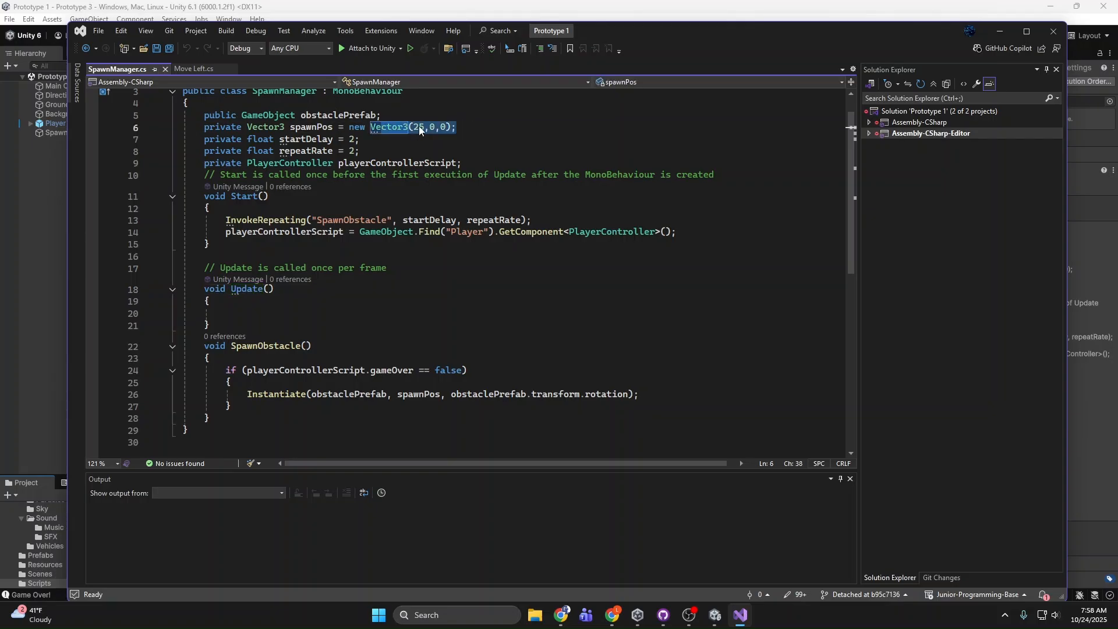
{"action": "left_click", "coordinate": [488, 119]}
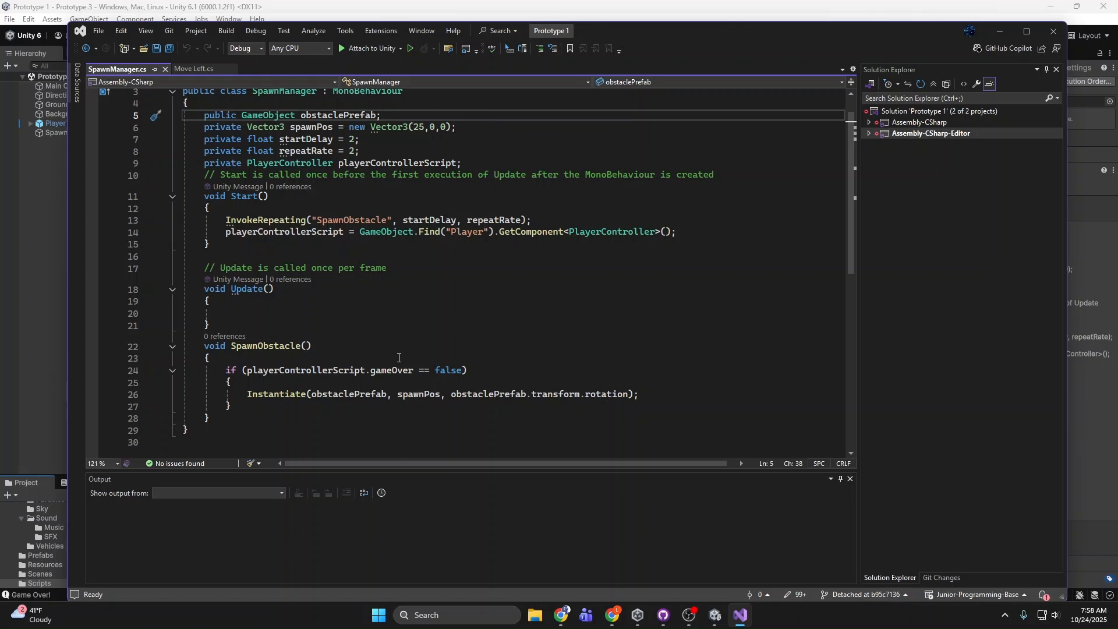
{"action": "left_click", "coordinate": [403, 374]}
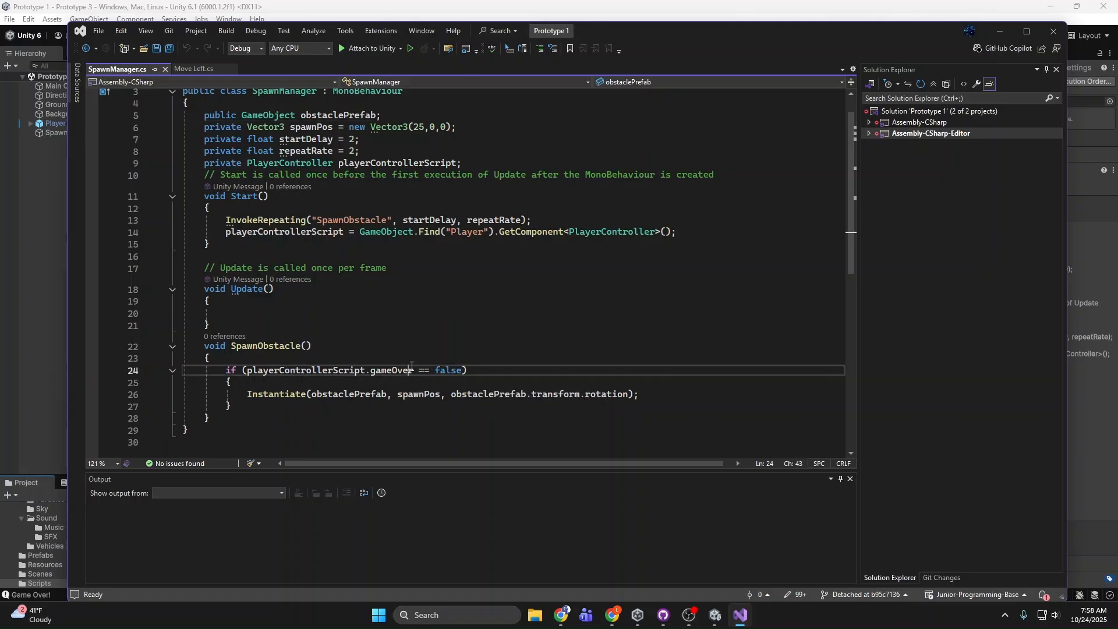
{"action": "left_click", "coordinate": [716, 338]}
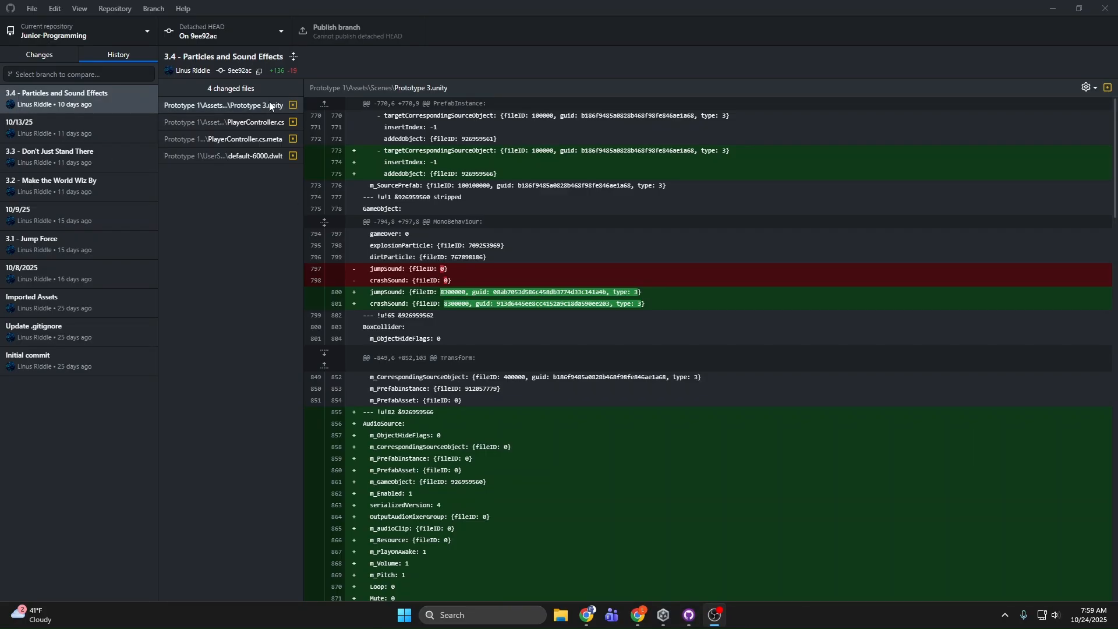
Step: Switch to Unity Hub and reopen the Prototype 1 project at the 3.4 - Particles and Sound Effects commit
{"action": "left_click", "coordinate": [670, 614]}
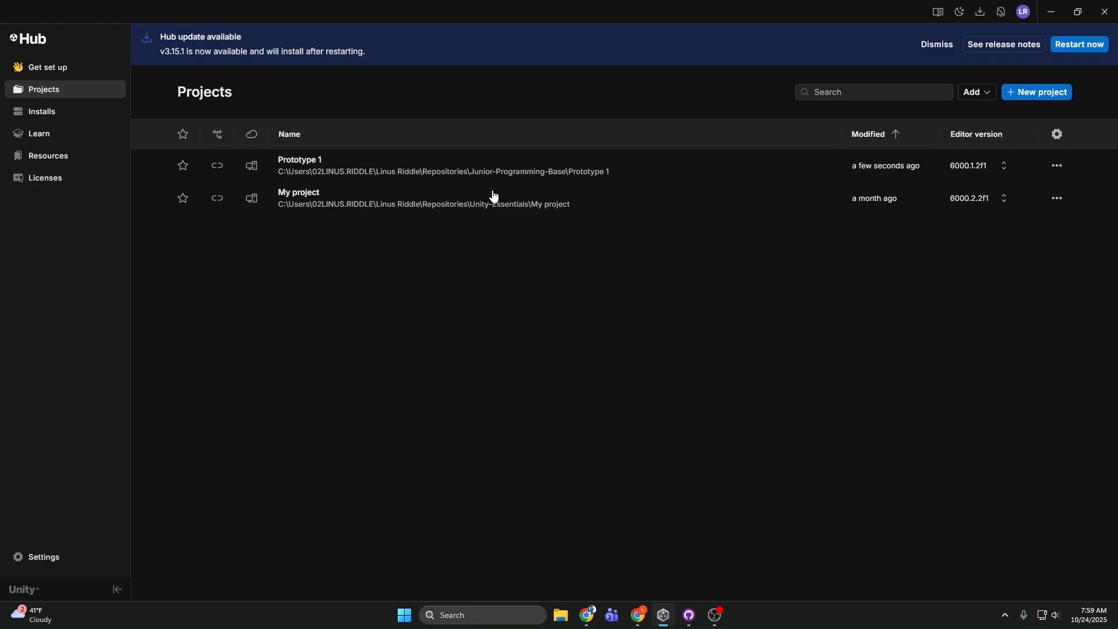
{"action": "left_click", "coordinate": [479, 173]}
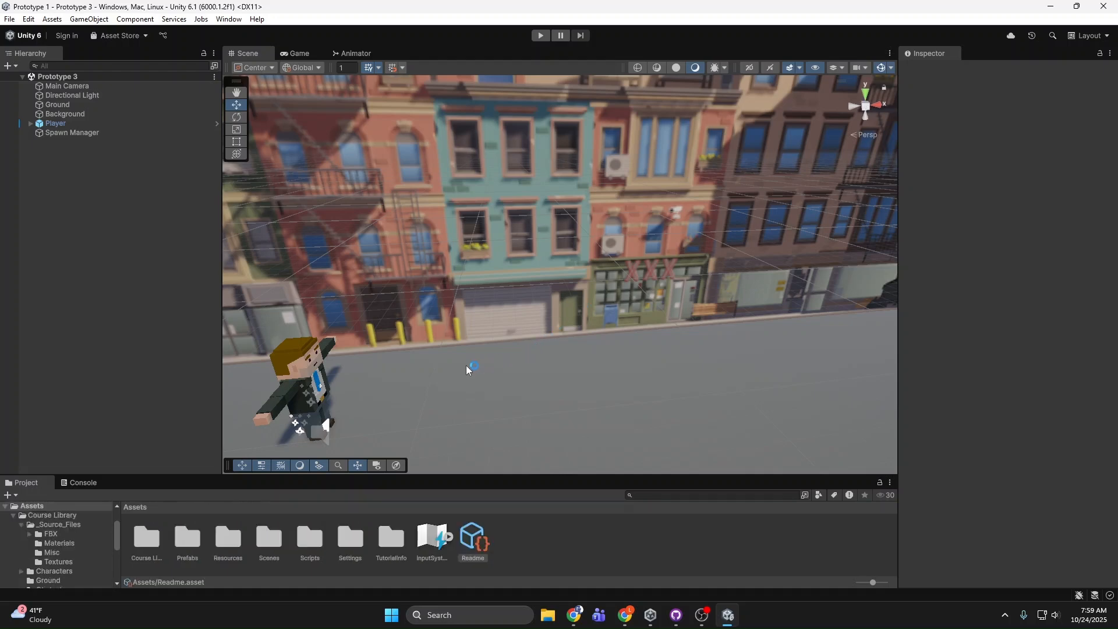
Step: Preview the FX_Explosion_Smoke and FX_DirtSplatter particle effects attached to the player in the scene
{"action": "right_click_drag", "start_coordinate": [547, 193], "coordinate": [367, 376]}
{"action": "key", "text": "w"}
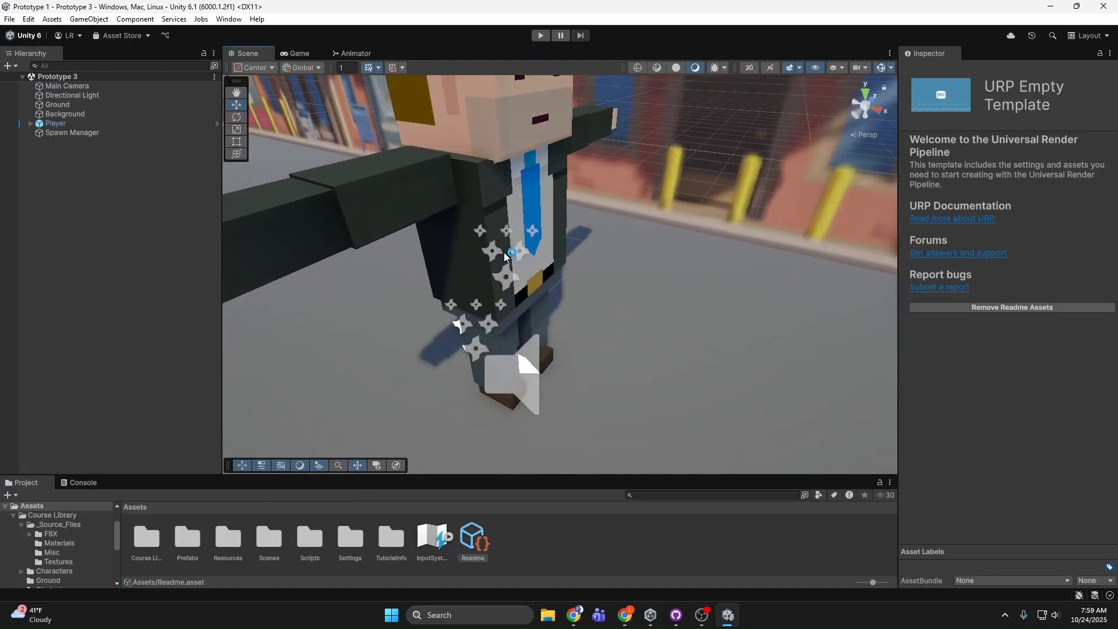
{"action": "left_click", "coordinate": [506, 251]}
{"action": "key", "text": "s"}
{"action": "right_click_drag", "start_coordinate": [522, 277], "coordinate": [550, 302]}
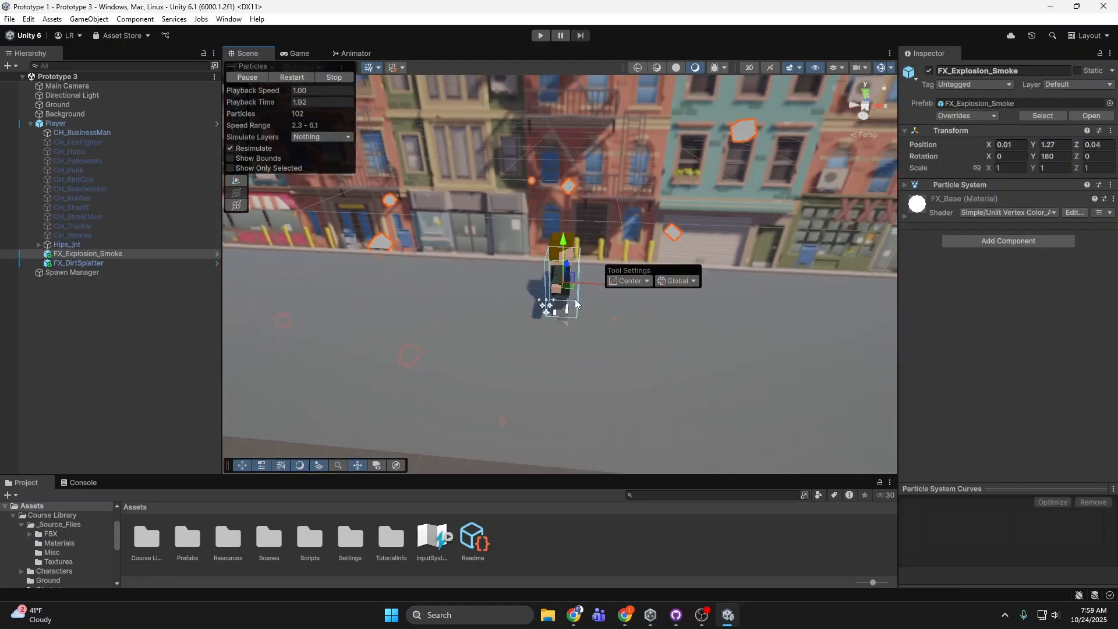
{"action": "left_click", "coordinate": [546, 309]}
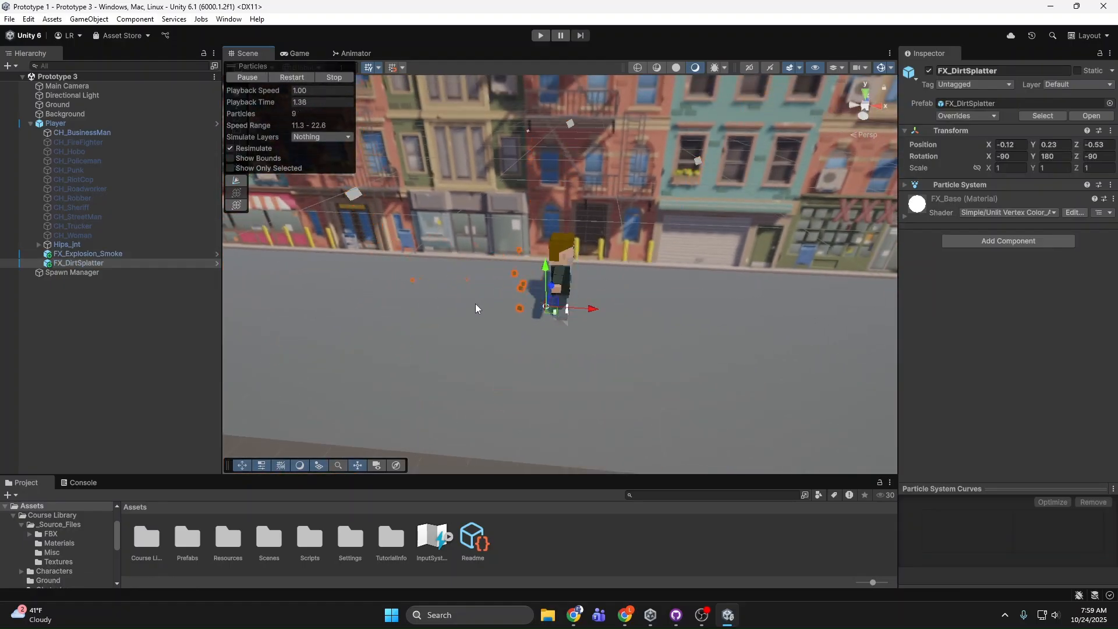
Step: Select FX_Explosion_Smoke on the player and replay its particle effect in the scene
{"action": "left_click", "coordinate": [567, 295]}
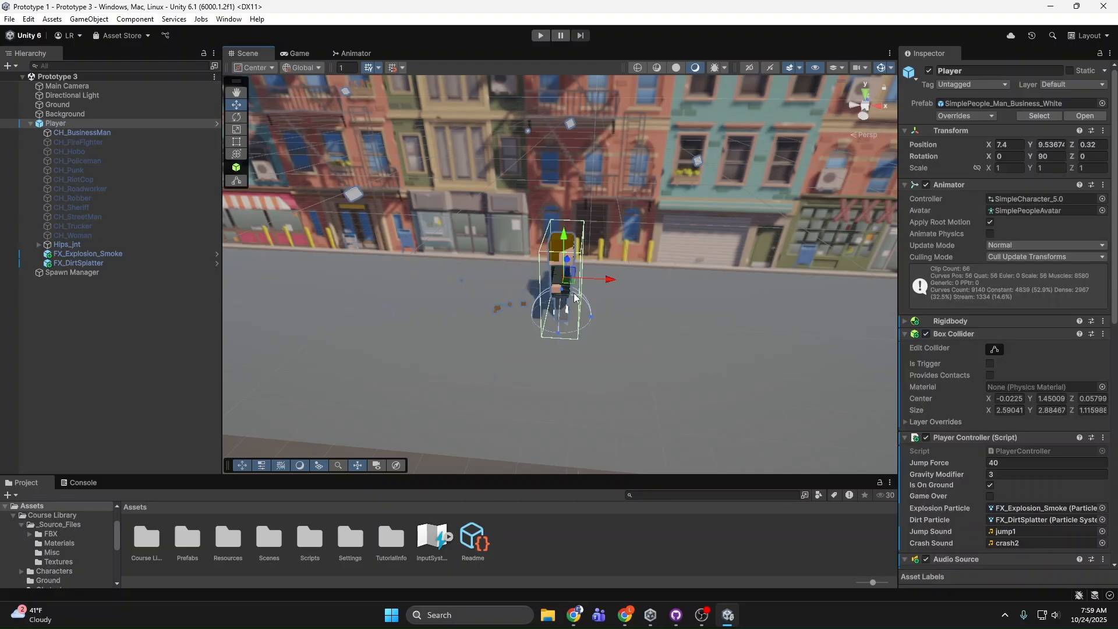
{"action": "right_click_drag", "start_coordinate": [567, 294], "coordinate": [571, 138]}
{"action": "key", "text": "s"}
{"action": "left_click", "coordinate": [354, 237]}
{"action": "key", "text": "a"}
{"action": "key", "text": "s"}
{"action": "left_click", "coordinate": [616, 114]}
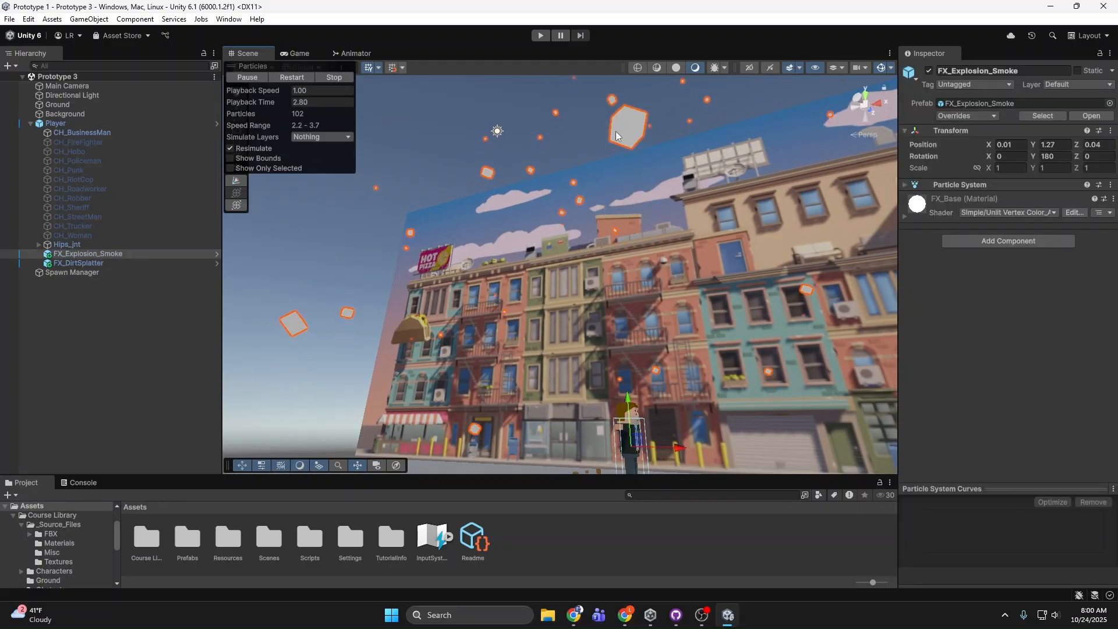
{"action": "right_click_drag", "start_coordinate": [613, 249], "coordinate": [655, 353]}
{"action": "key", "text": "w"}
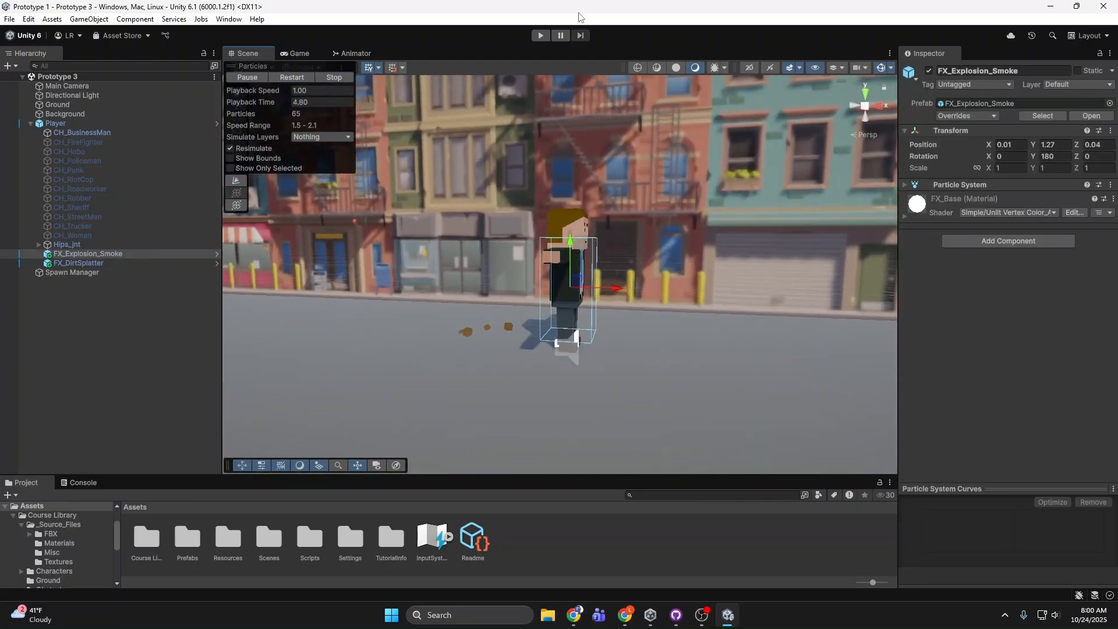
{"action": "left_click", "coordinate": [302, 76]}
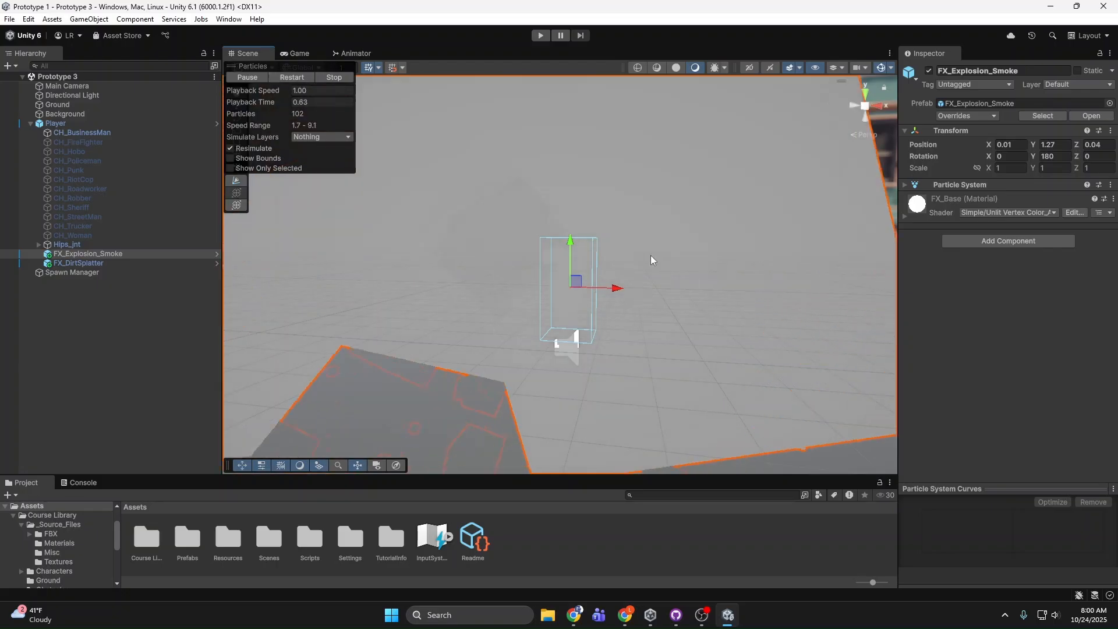
Step: Play-test Prototype 3 by jumping the player over the crate obstacles, and end the play session
{"action": "left_click", "coordinate": [541, 36]}
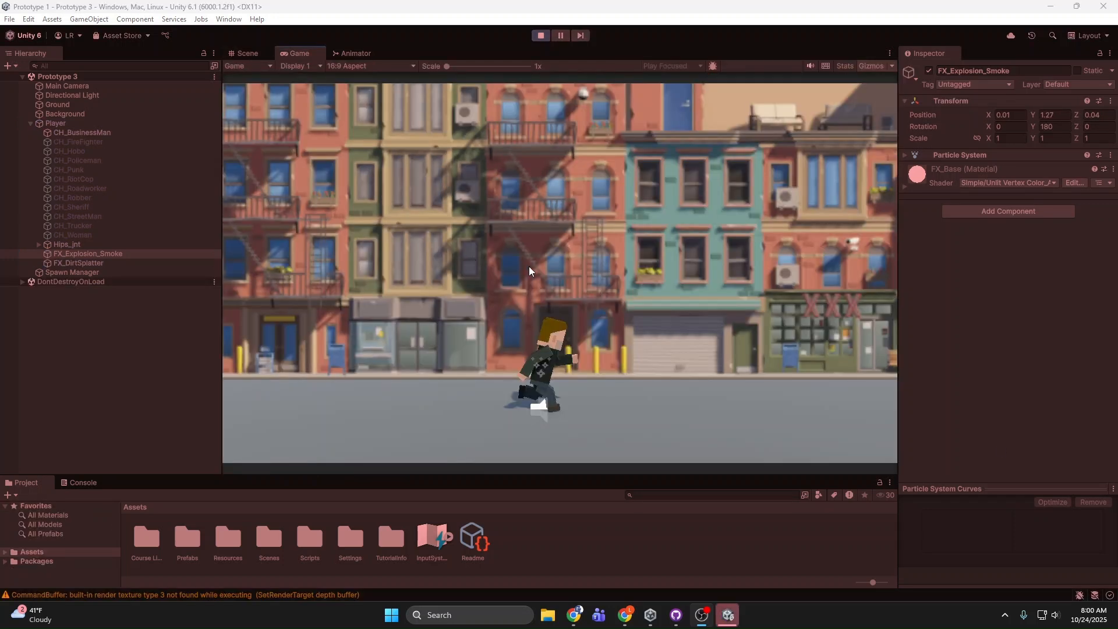
{"action": "left_click", "coordinate": [550, 271]}
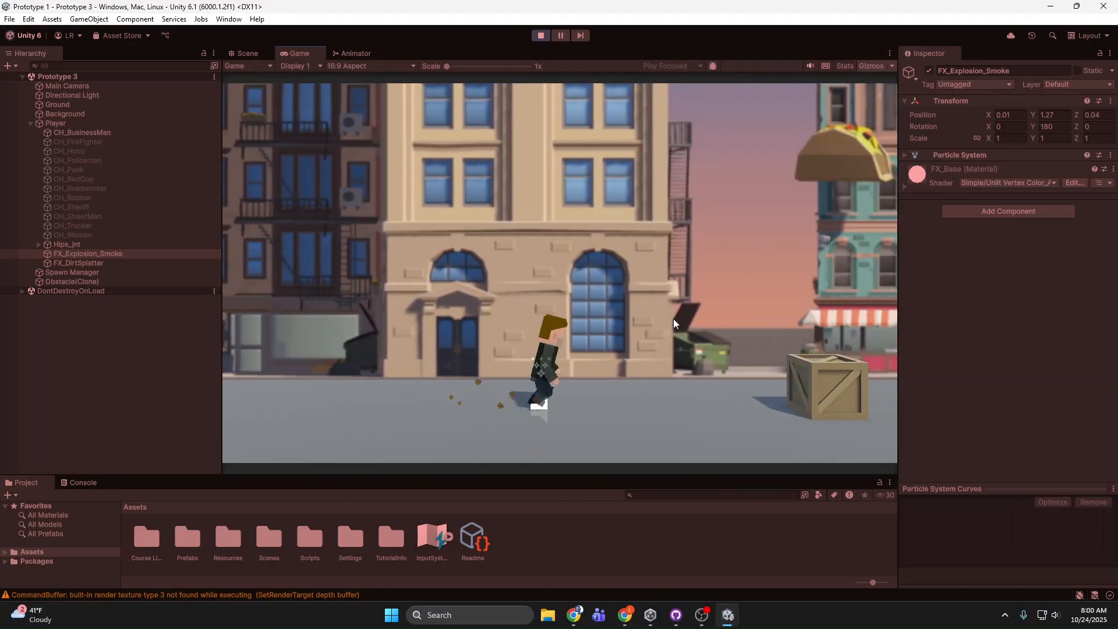
{"action": "key", "text": "space"}
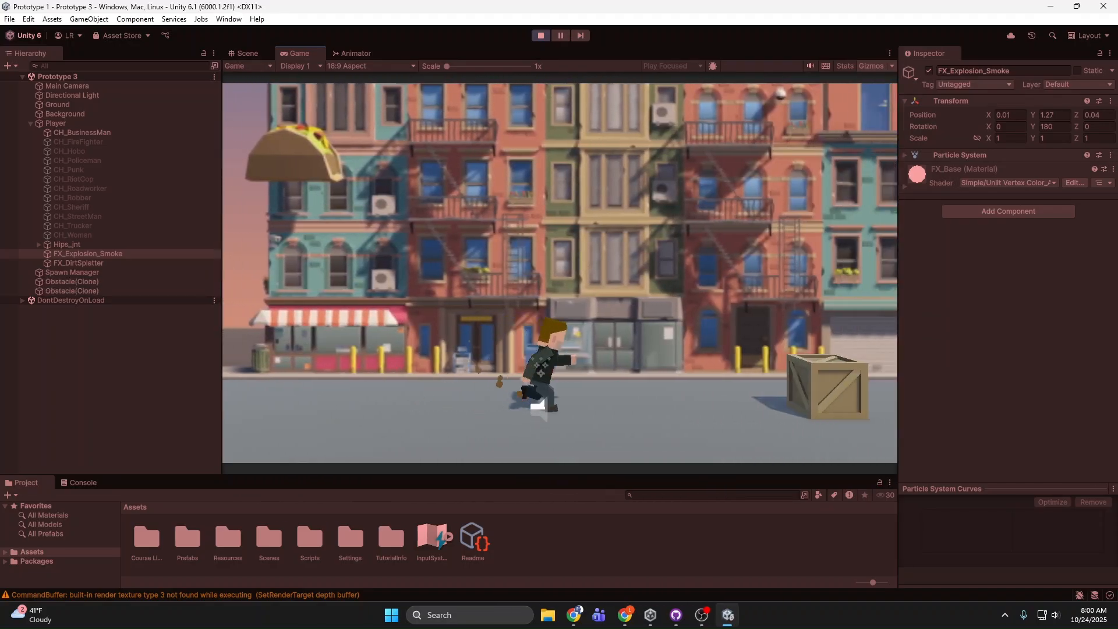
{"action": "key", "text": "space"}
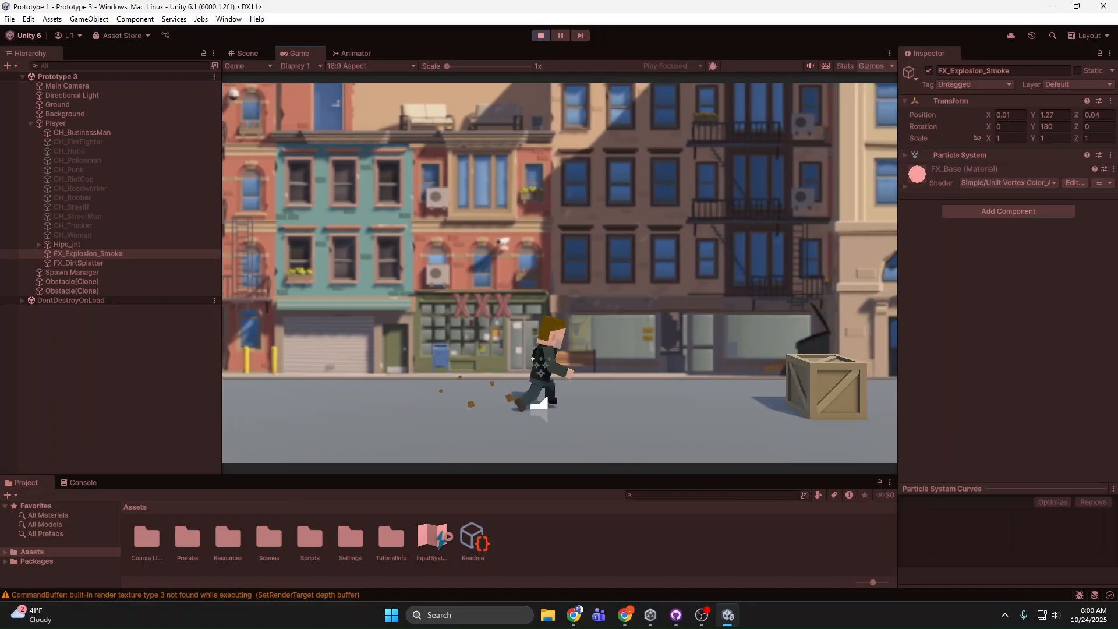
{"action": "key", "text": "ctrl+p"}
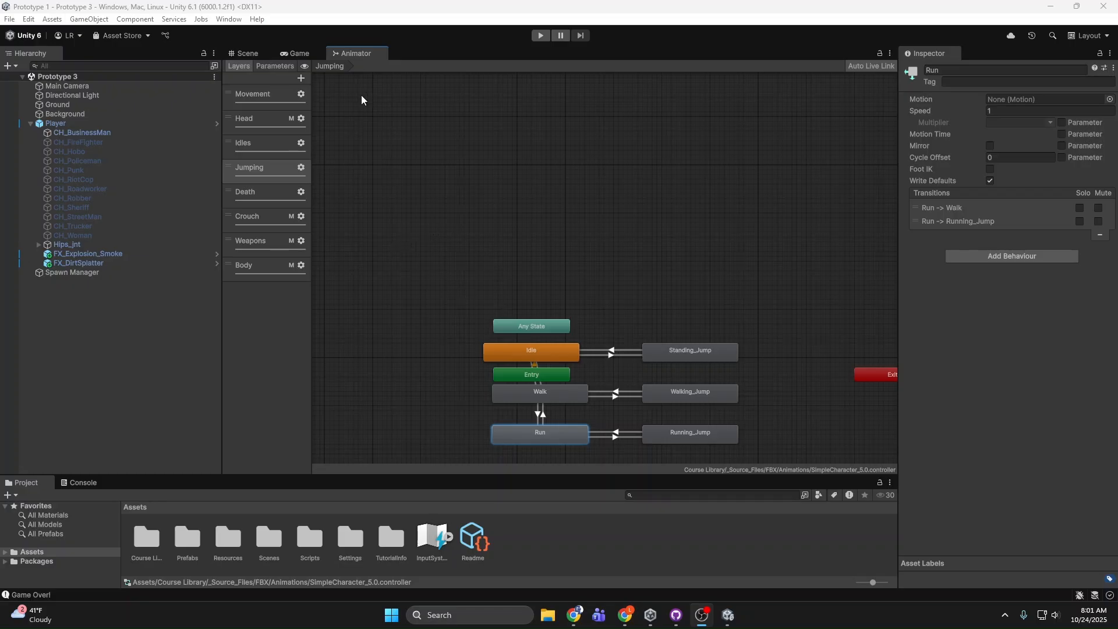
Step: Examine the player model in the scene and the Jumping layer's states in the Animator
{"action": "left_click", "coordinate": [248, 53]}
{"action": "right_click_drag", "start_coordinate": [637, 236], "coordinate": [540, 265]}
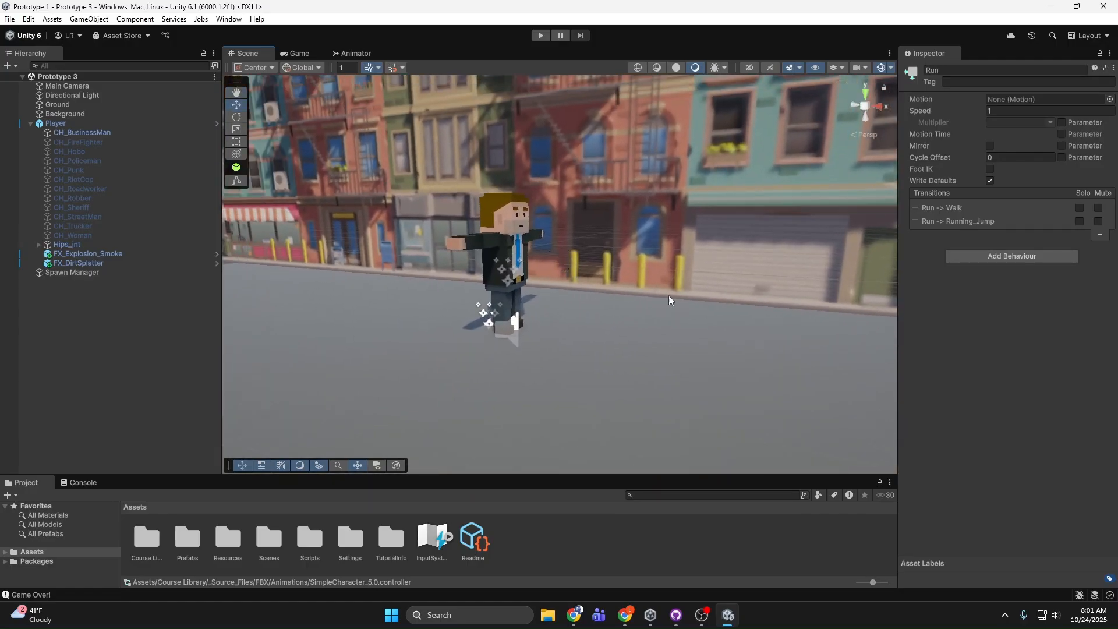
{"action": "right_click_drag", "start_coordinate": [710, 203], "coordinate": [731, 232]}
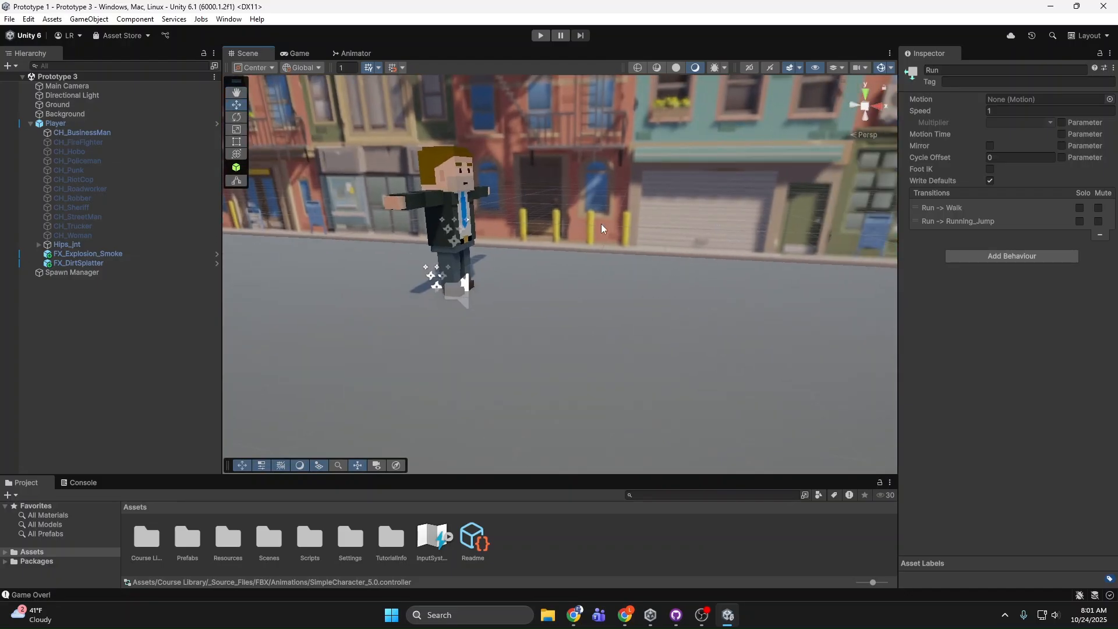
{"action": "right_click_drag", "start_coordinate": [601, 225], "coordinate": [567, 204]}
{"action": "left_click", "coordinate": [356, 53]}
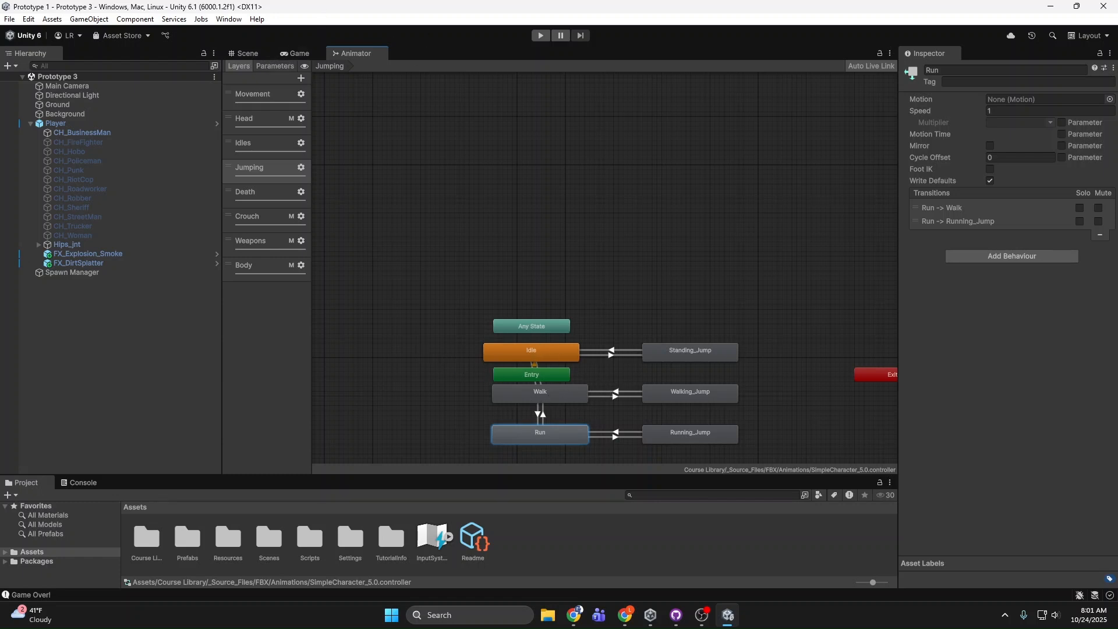
{"action": "left_click", "coordinate": [243, 53]}
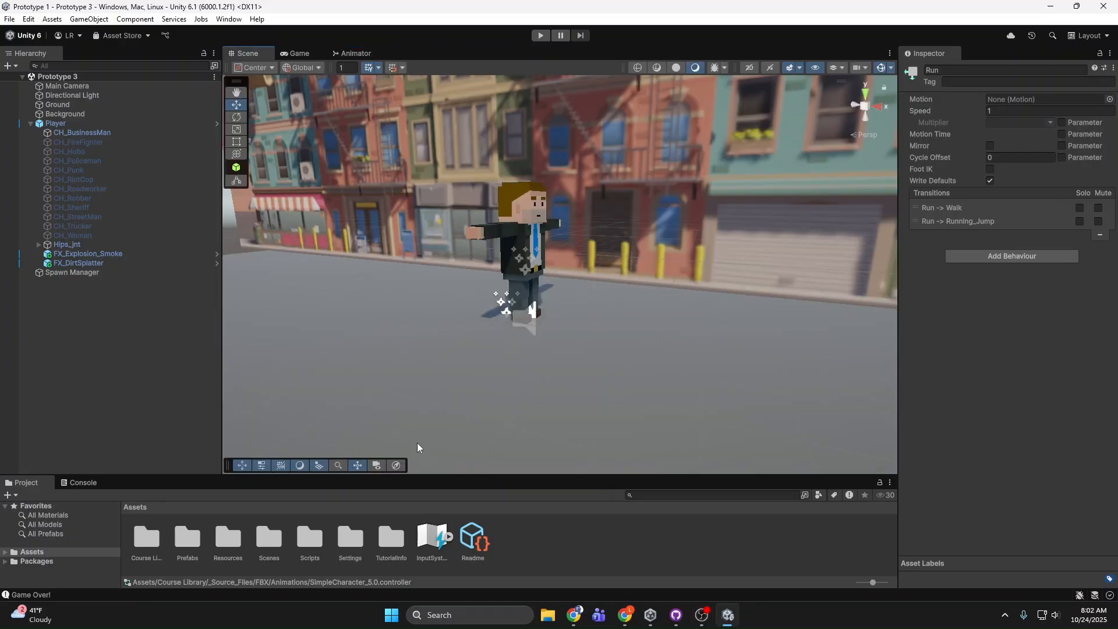
Step: Select the player and review its Player Controller sound fields and Audio Source settings
{"action": "left_click", "coordinate": [524, 235]}
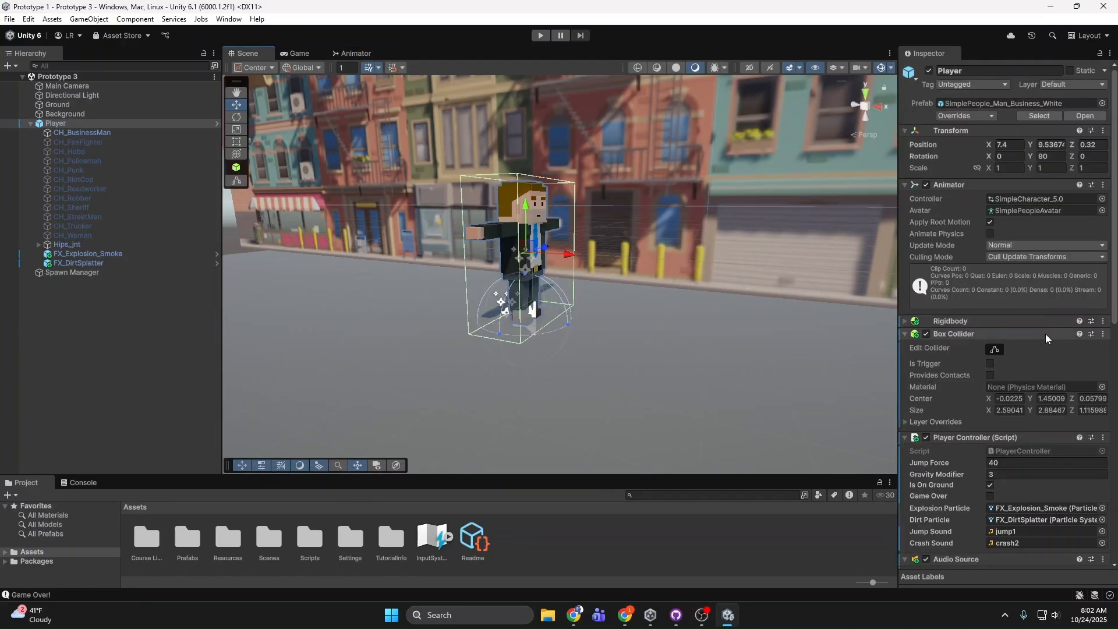
{"action": "scroll", "coordinate": [1046, 334], "scroll_direction": "down", "scroll_amount": 5}
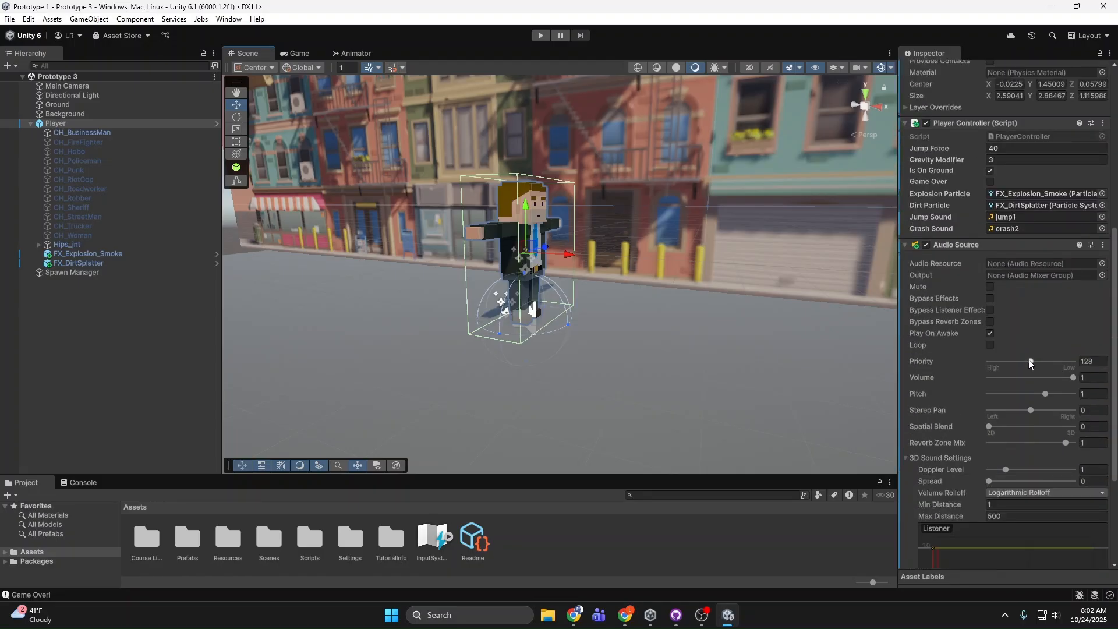
{"action": "scroll", "coordinate": [1029, 363], "scroll_direction": "down", "scroll_amount": 2}
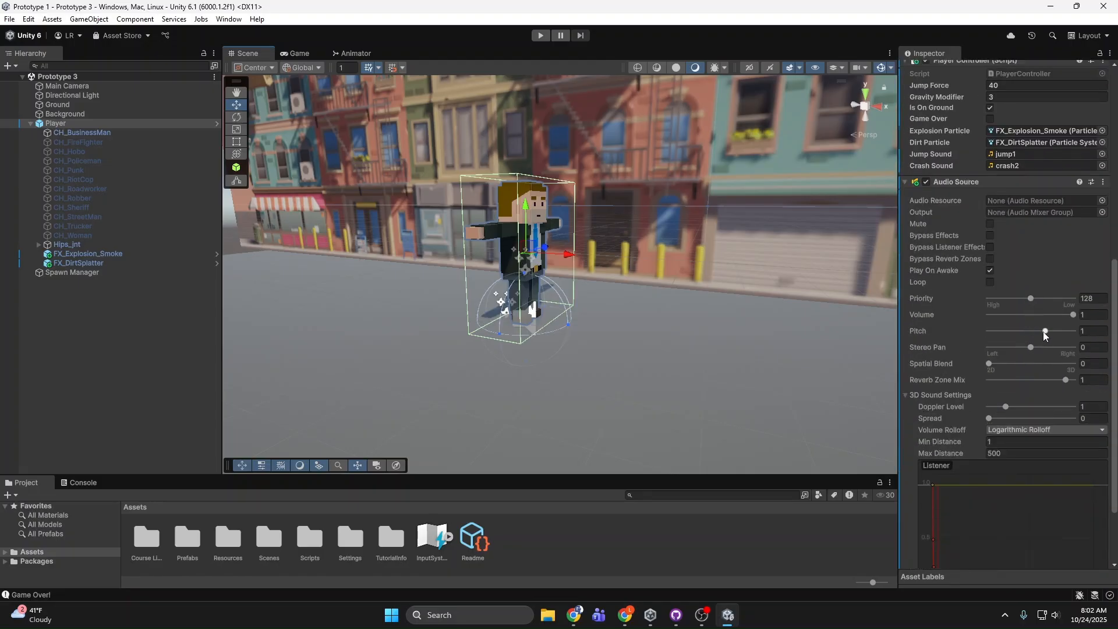
{"action": "right_click_drag", "start_coordinate": [680, 193], "coordinate": [634, 209]}
{"action": "left_click", "coordinate": [517, 167]}
{"action": "left_click", "coordinate": [634, 209]}
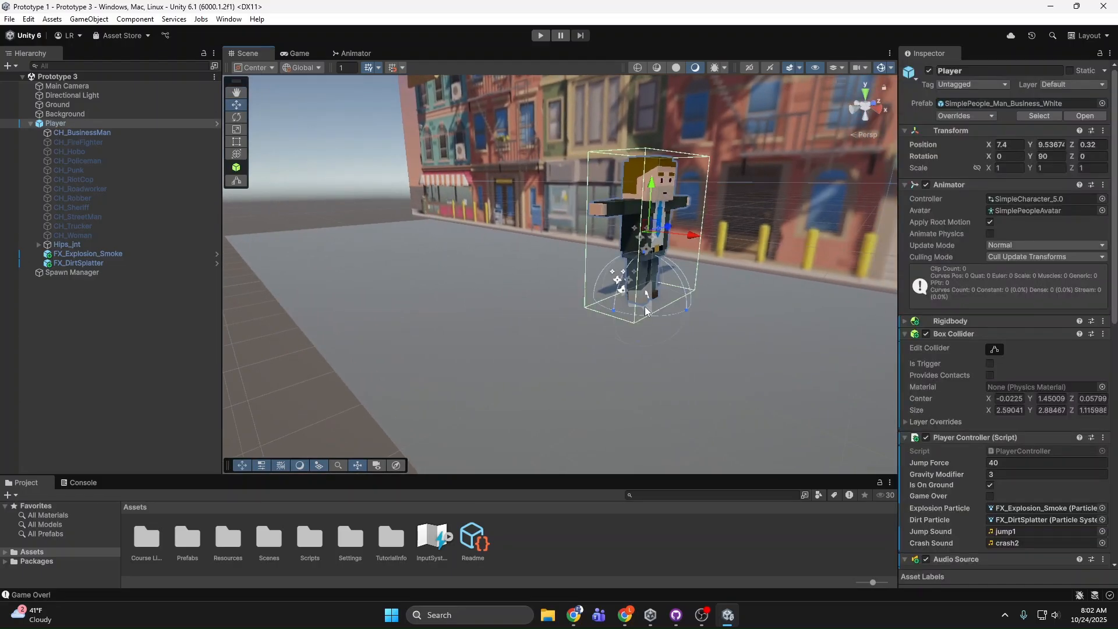
{"action": "mouse_move", "coordinate": [667, 318]}
{"action": "right_mouse_down"}
{"action": "mouse_move", "coordinate": [684, 333]}
{"action": "mouse_move", "coordinate": [656, 320]}
{"action": "right_mouse_up"}
{"action": "key", "text": "s"}
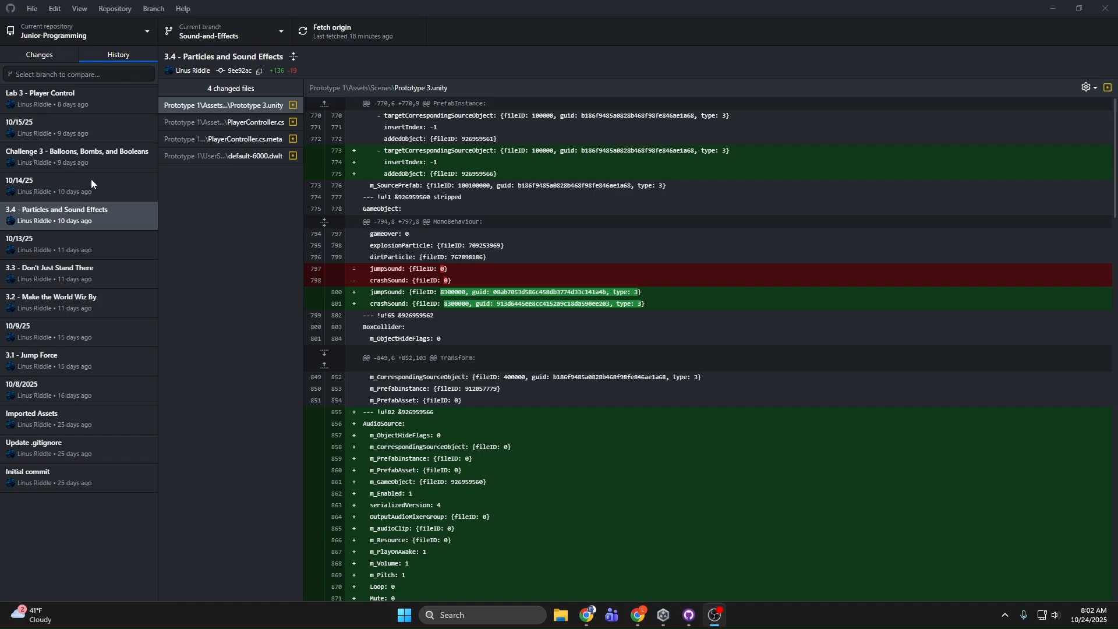
Step: Switch to GitHub Desktop and check the commit options for Challenge 3 - Balloons, Bombs, and Booleans and Lab 3 - Player Control
{"action": "right_click", "coordinate": [97, 156]}
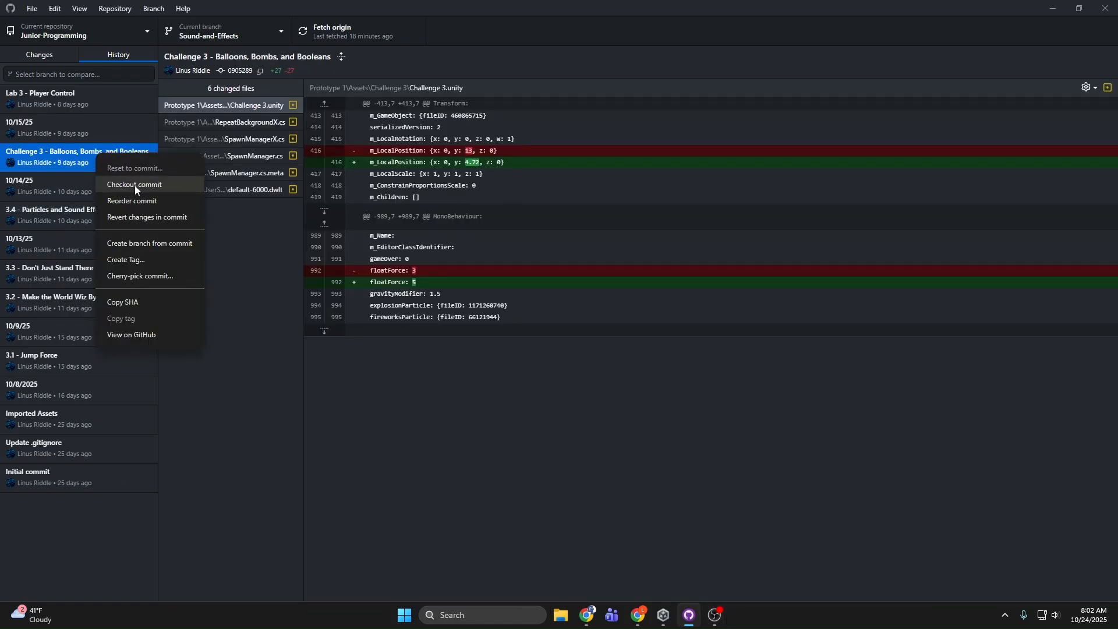
{"action": "left_click", "coordinate": [253, 249]}
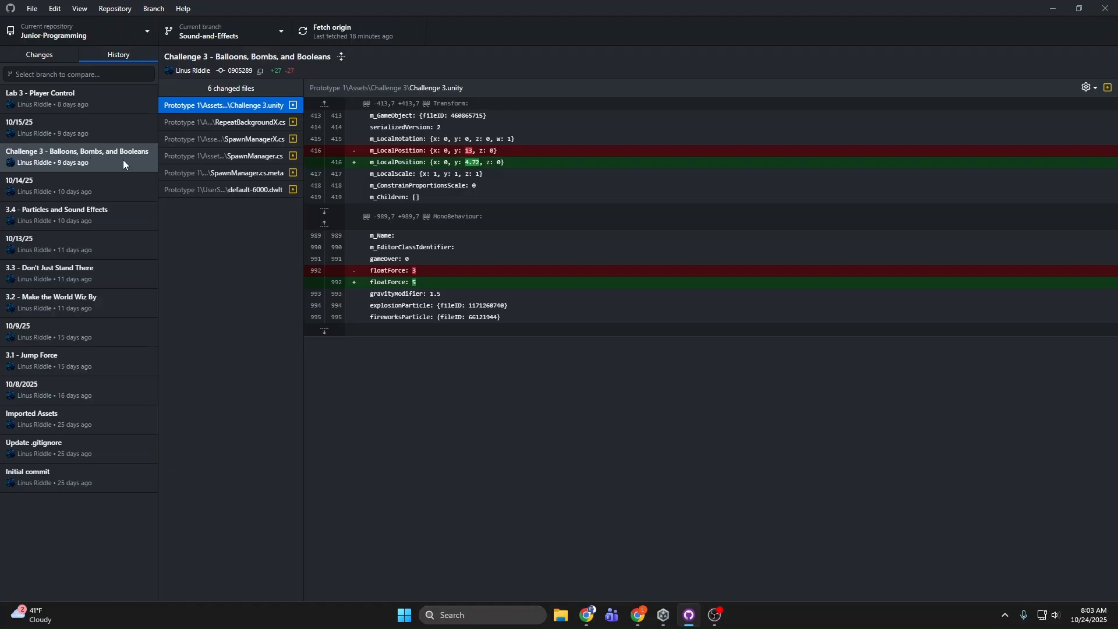
{"action": "right_click", "coordinate": [114, 104]}
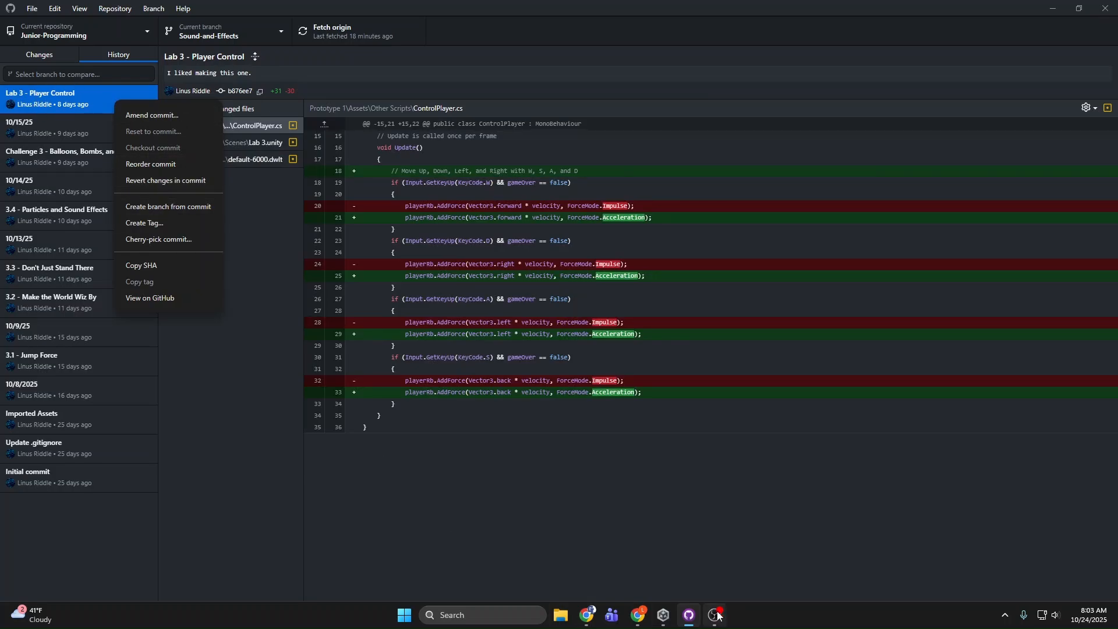
Step: Switch back to Unity and open the Lab 3 scene from the Prototype 1 project
{"action": "left_click", "coordinate": [663, 615]}
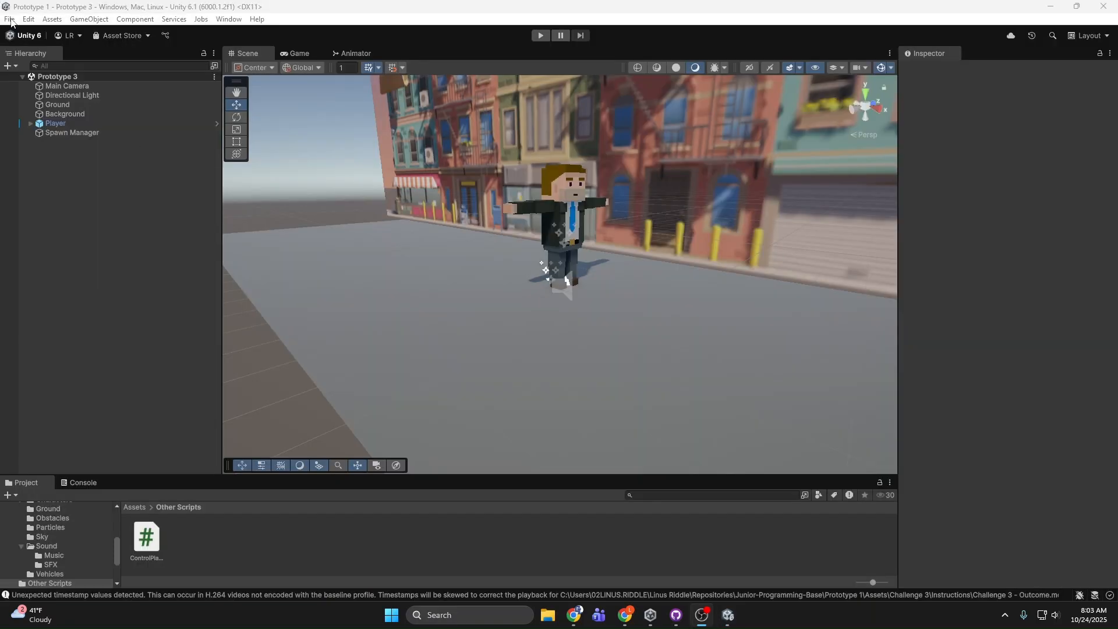
{"action": "left_click", "coordinate": [11, 22]}
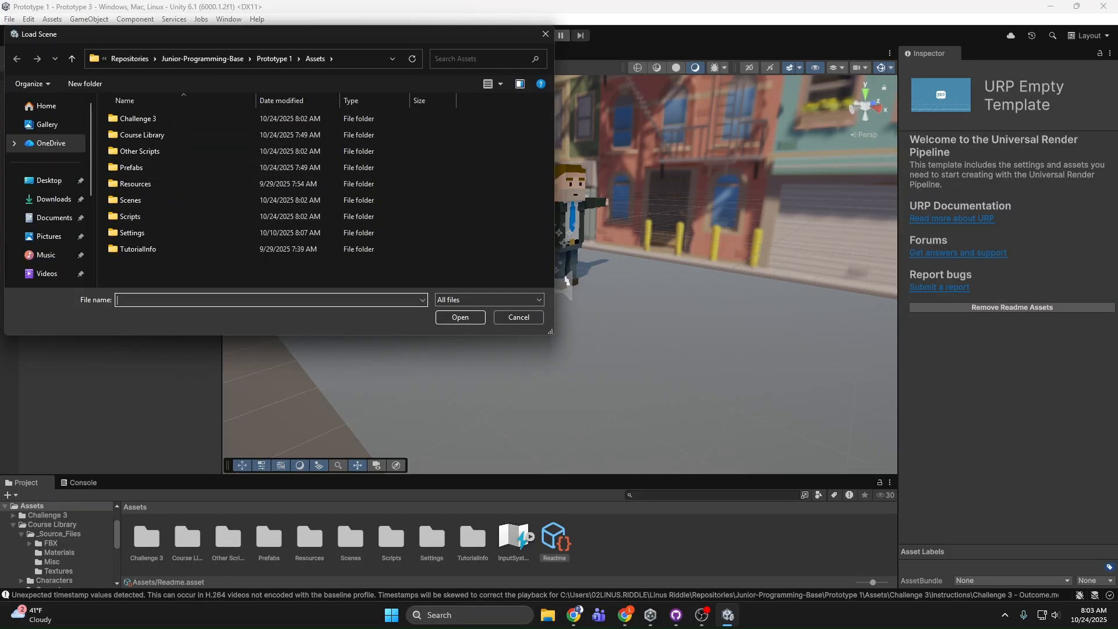
{"action": "left_click", "coordinate": [259, 57]}
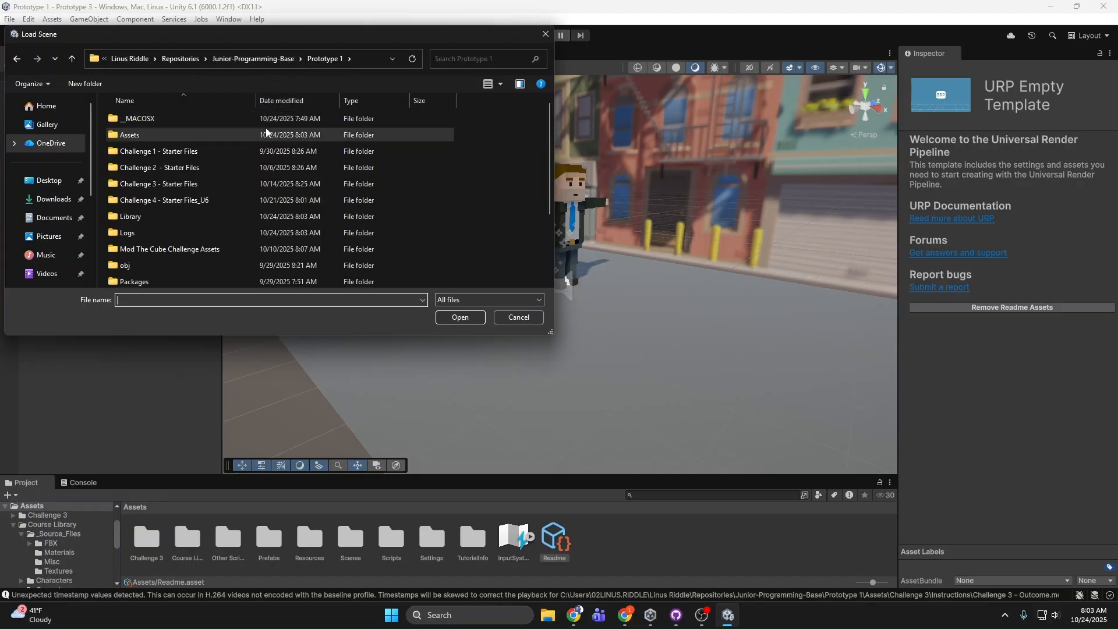
{"action": "scroll", "coordinate": [262, 174], "scroll_direction": "down", "scroll_amount": 2}
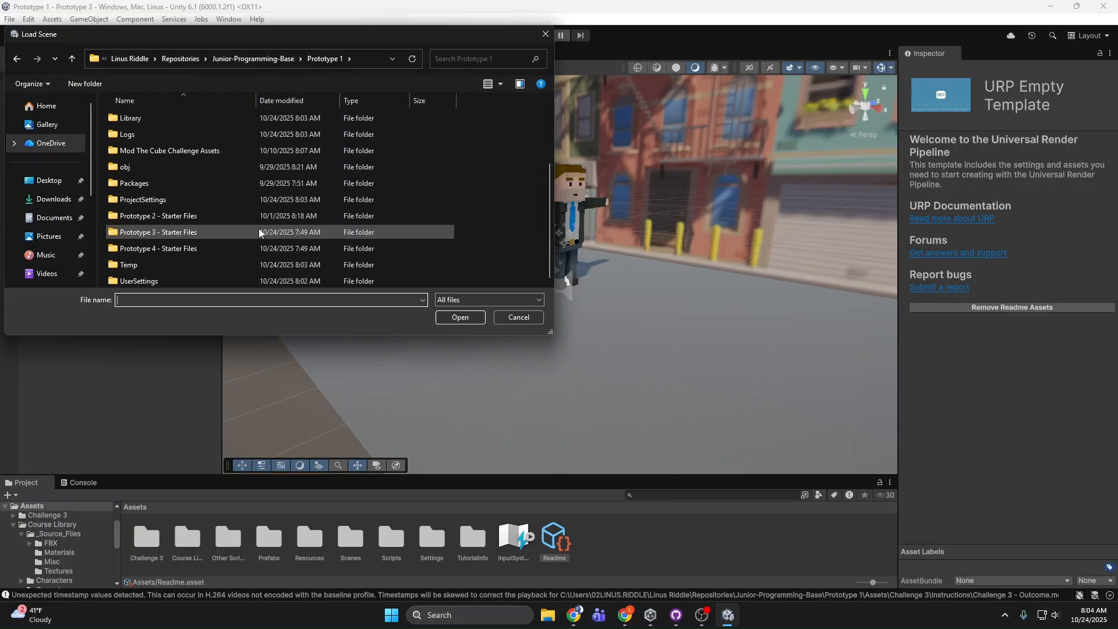
{"action": "scroll", "coordinate": [252, 233], "scroll_direction": "up", "scroll_amount": 2}
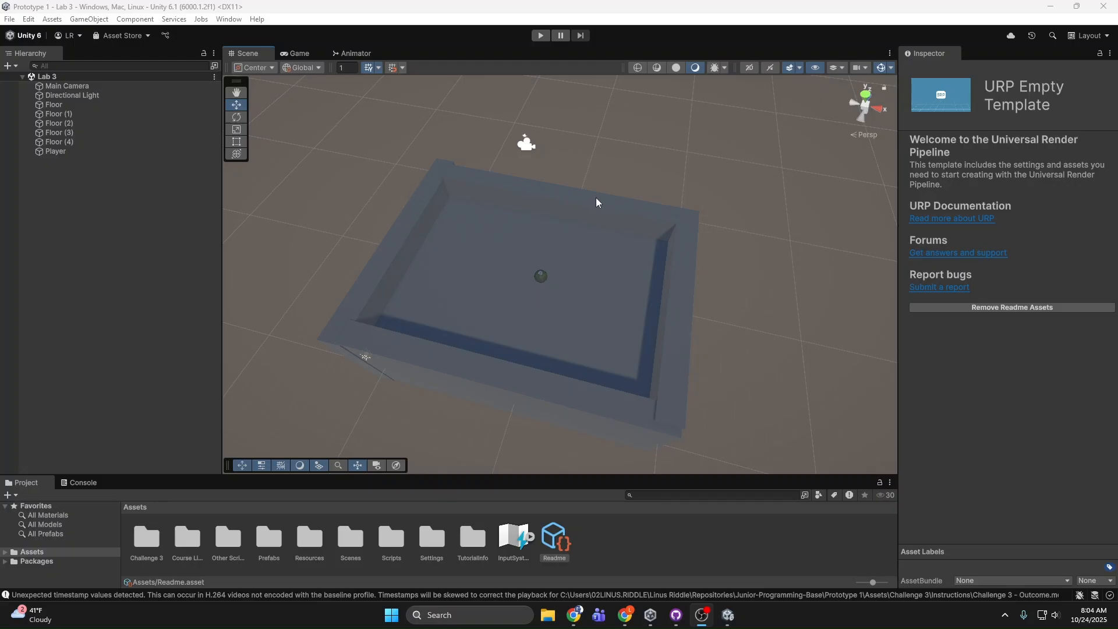
Step: Inspect the Lab 3 walled arena and the Player sphere with its Control Player script component
{"action": "right_click_drag", "start_coordinate": [736, 310], "coordinate": [838, 300]}
{"action": "key", "text": "w"}
{"action": "key", "text": "w"}
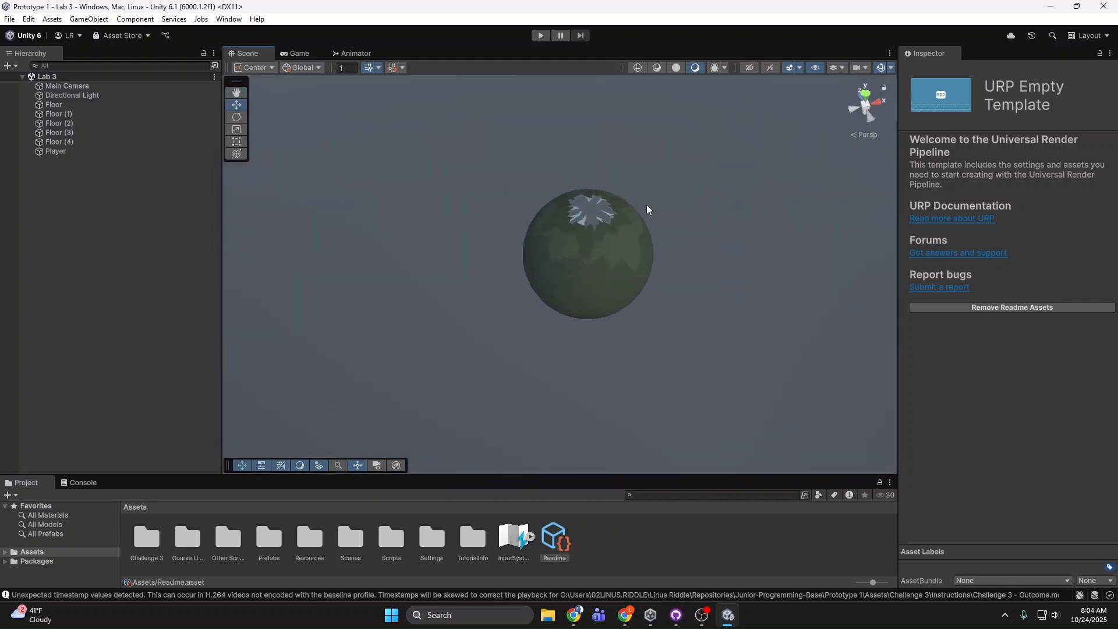
{"action": "left_click", "coordinate": [638, 226]}
{"action": "key", "text": "s"}
{"action": "right_click_drag", "start_coordinate": [662, 263], "coordinate": [662, 208]}
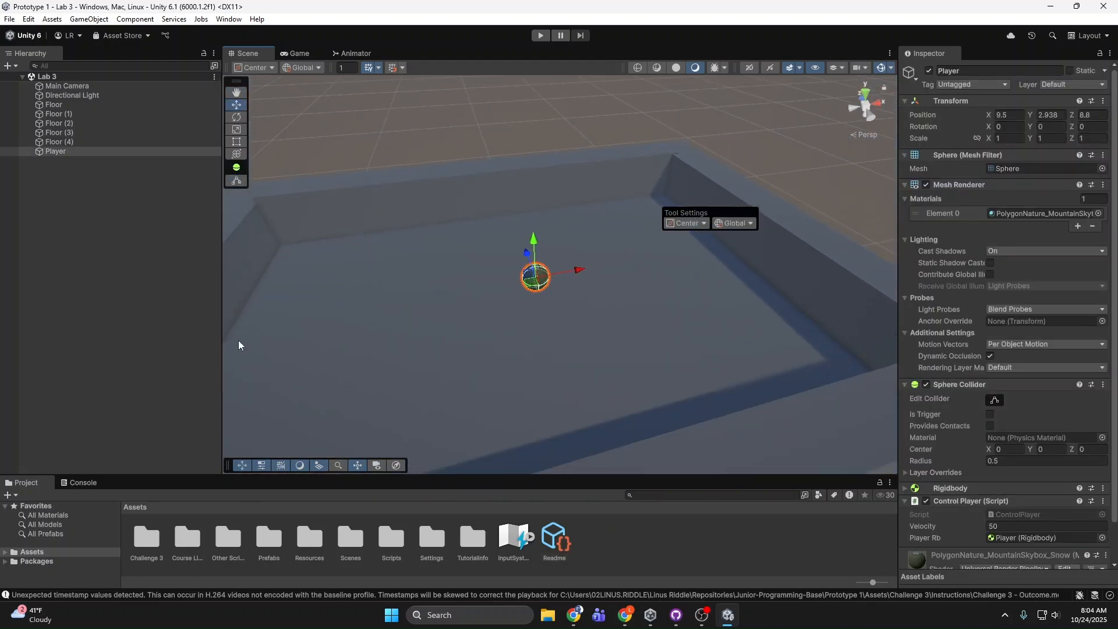
{"action": "right_click_drag", "start_coordinate": [533, 134], "coordinate": [485, 150]}
{"action": "key", "text": "s"}
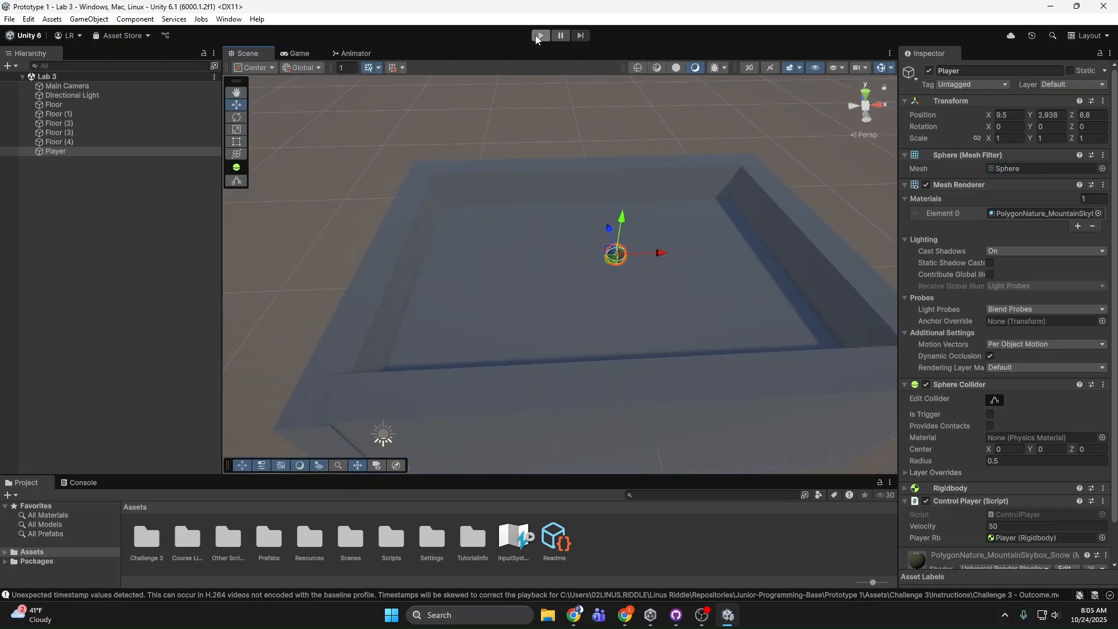
Step: Play-test Lab 3 by rolling the Player sphere around the arena in all four directions
{"action": "left_click", "coordinate": [541, 35]}
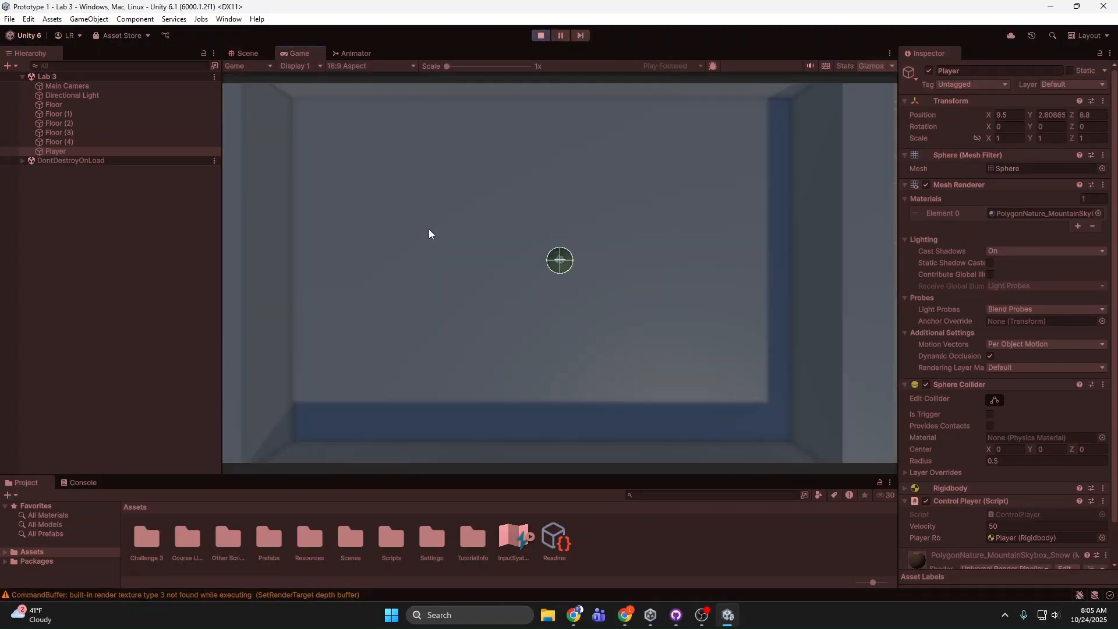
{"action": "key", "text": "d"}
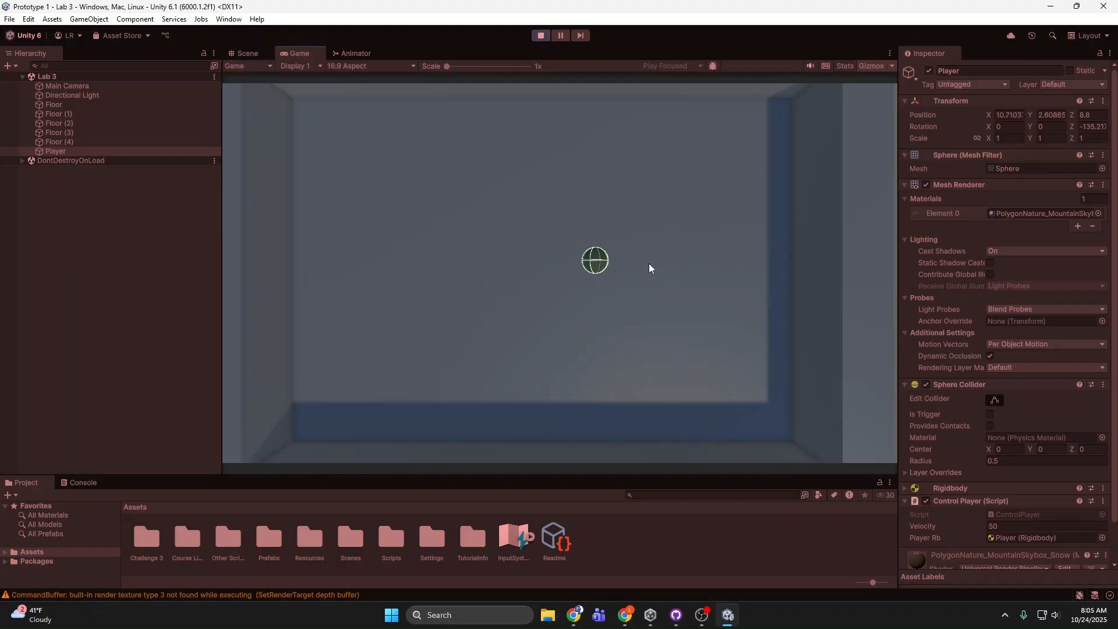
{"action": "key", "text": "w"}
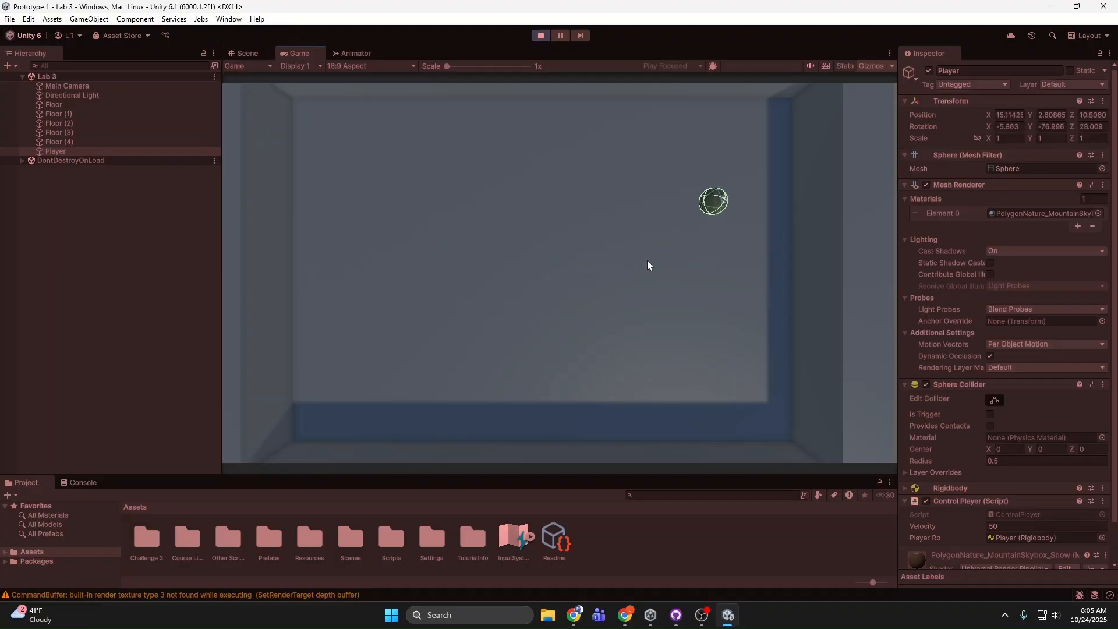
{"action": "key", "text": "s"}
{"action": "key", "text": "a"}
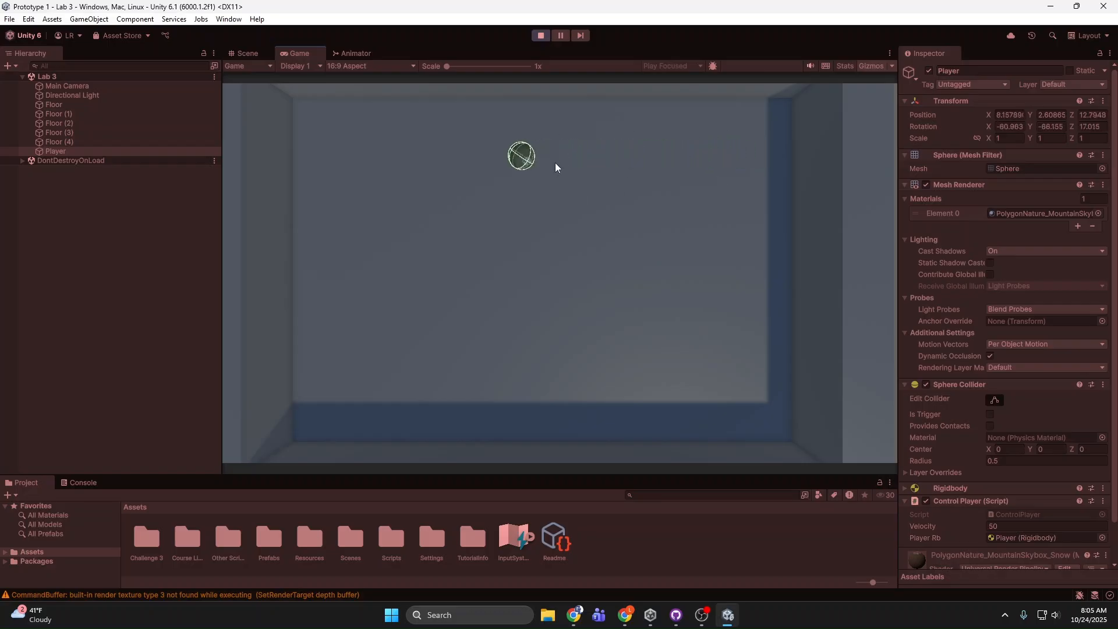
{"action": "key", "text": "s"}
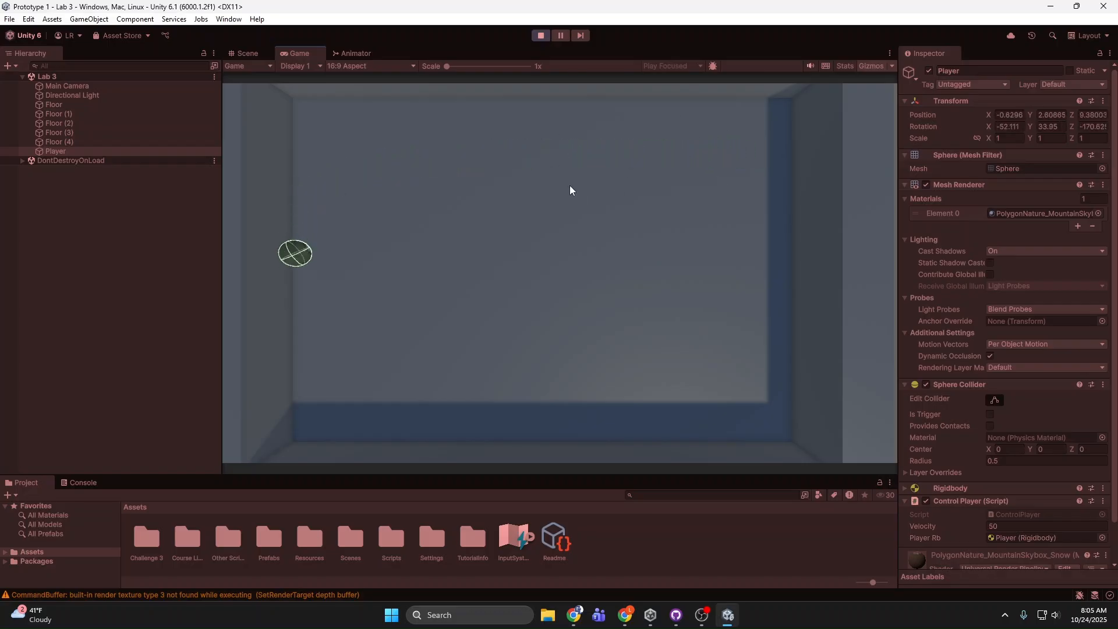
{"action": "key", "text": "d"}
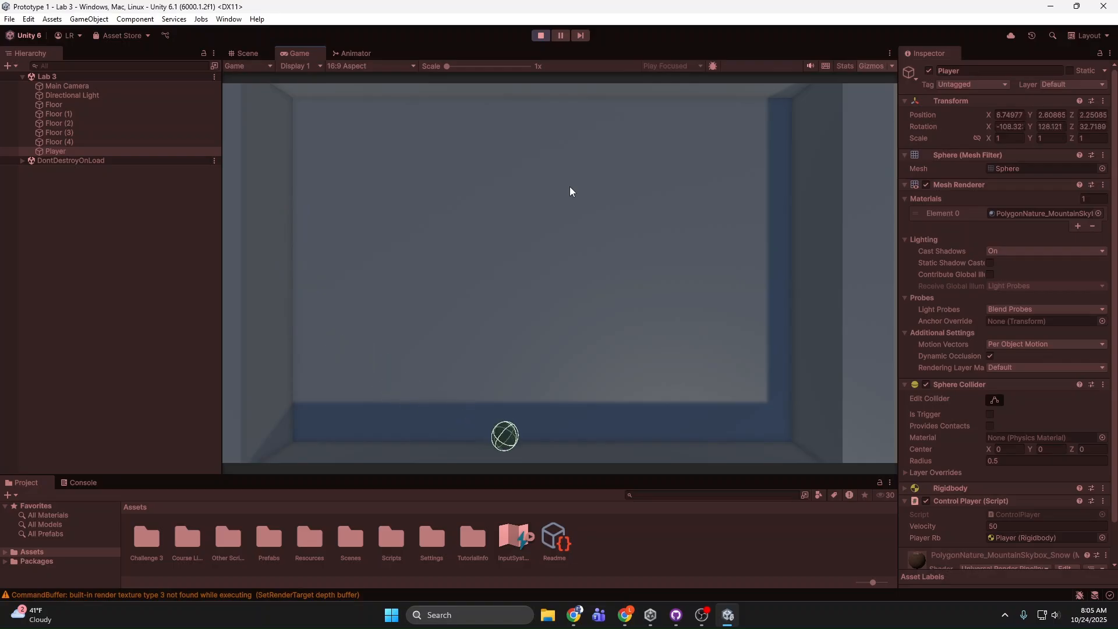
Step: Continue the Lab 3 play-test by rolling the Player sphere up, left and back down across the arena
{"action": "key", "text": "w"}
{"action": "key", "text": "a"}
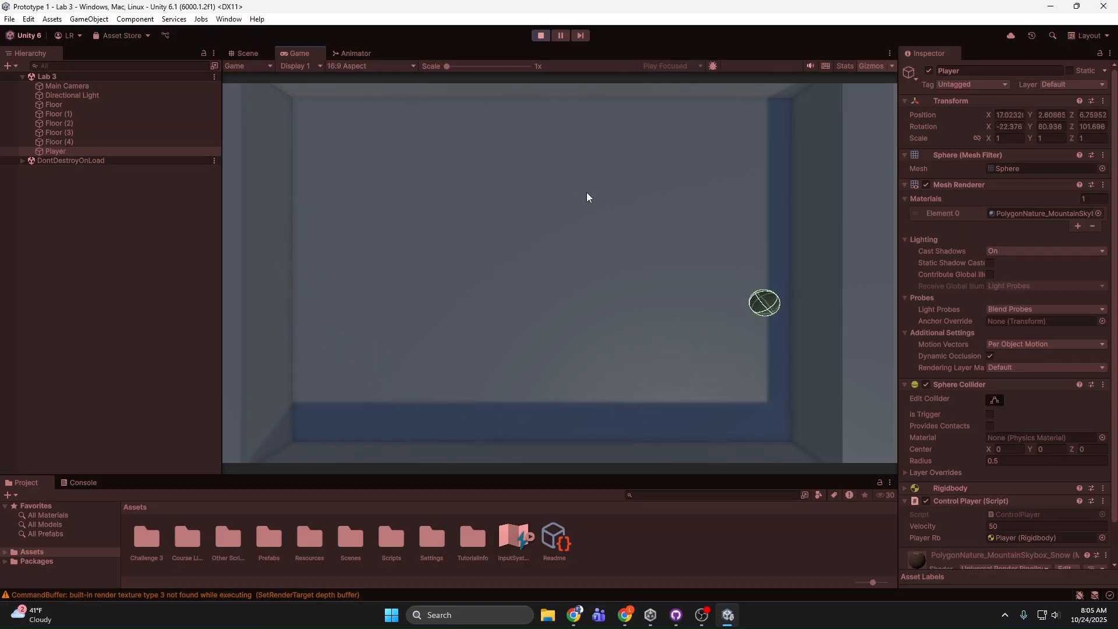
{"action": "key", "text": "s"}
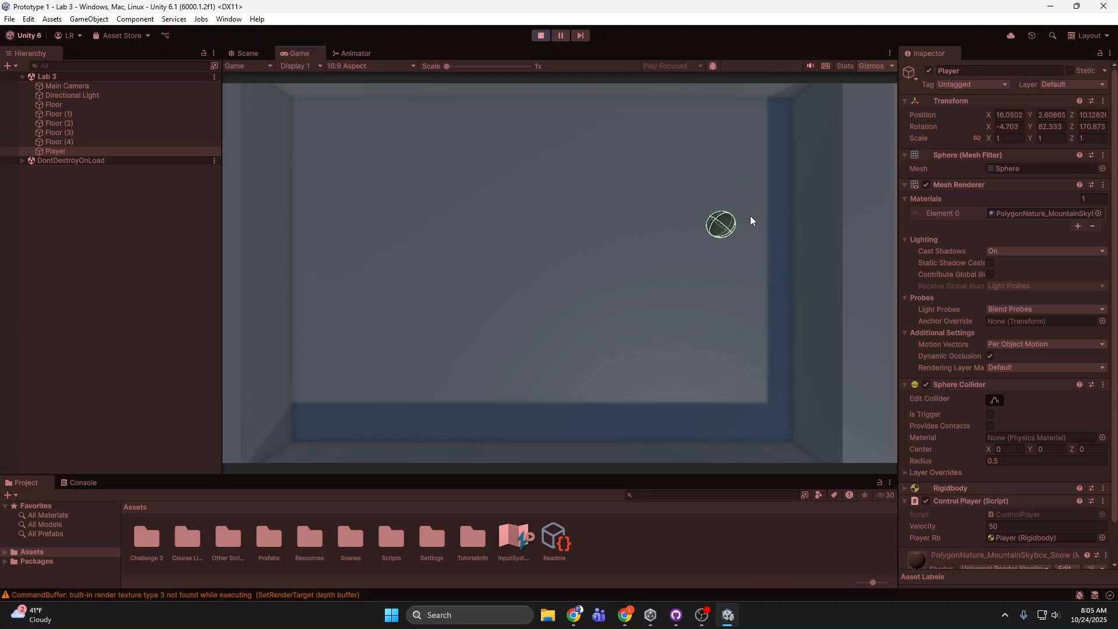
{"action": "key", "text": "s"}
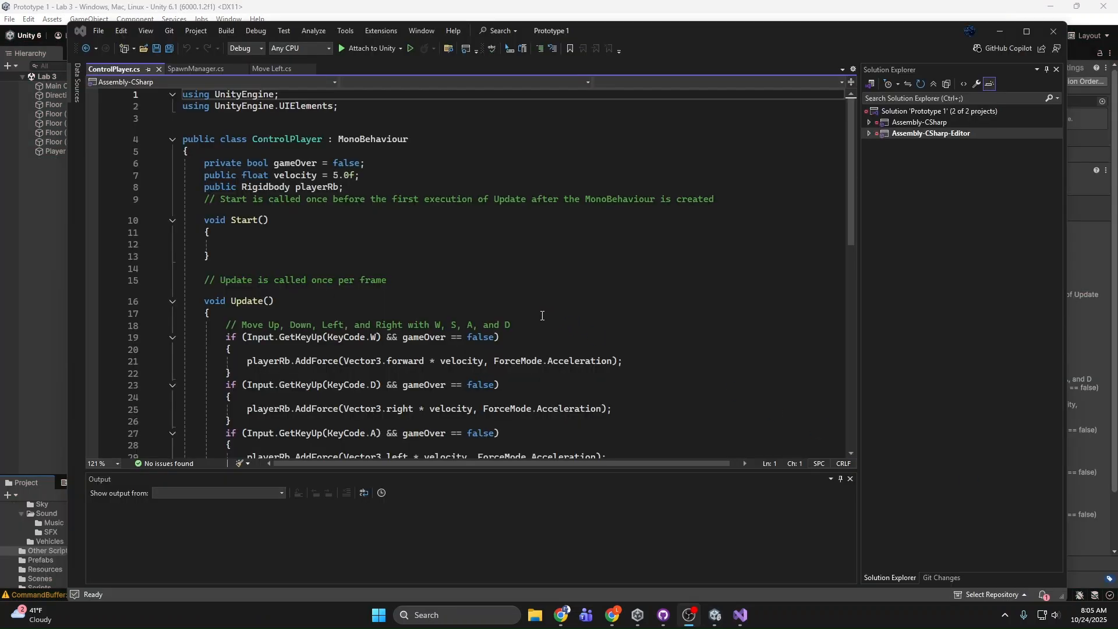
Step: Read through the ControlPlayer.cs script, highlighting the private bool gameOver declaration
{"action": "scroll", "coordinate": [373, 271], "scroll_direction": "down", "scroll_amount": 4}
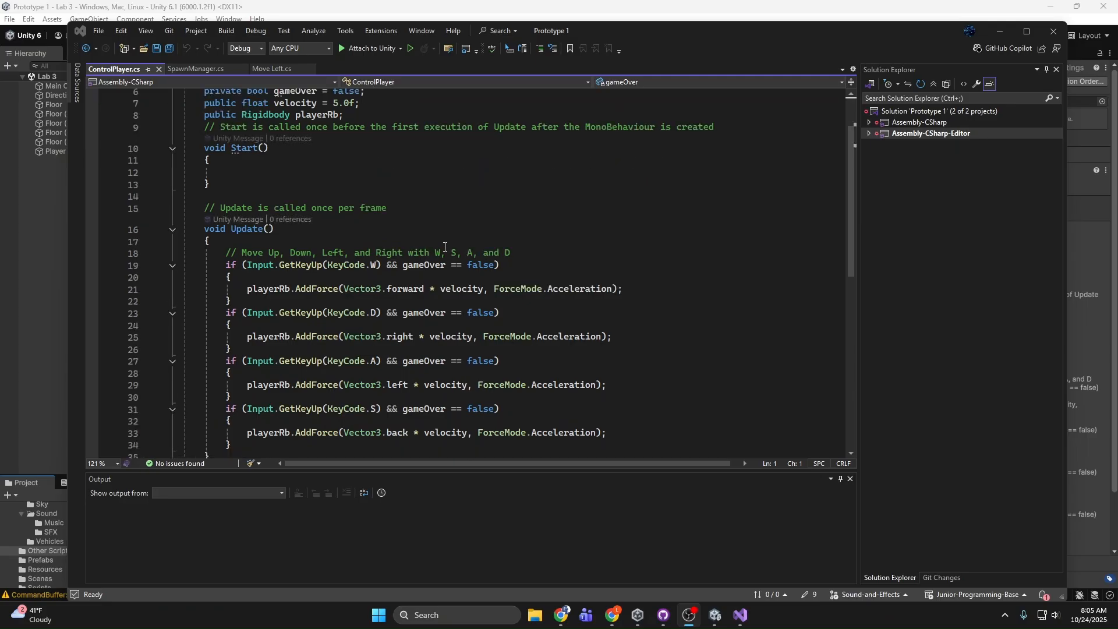
{"action": "scroll", "coordinate": [440, 246], "scroll_direction": "up", "scroll_amount": 4}
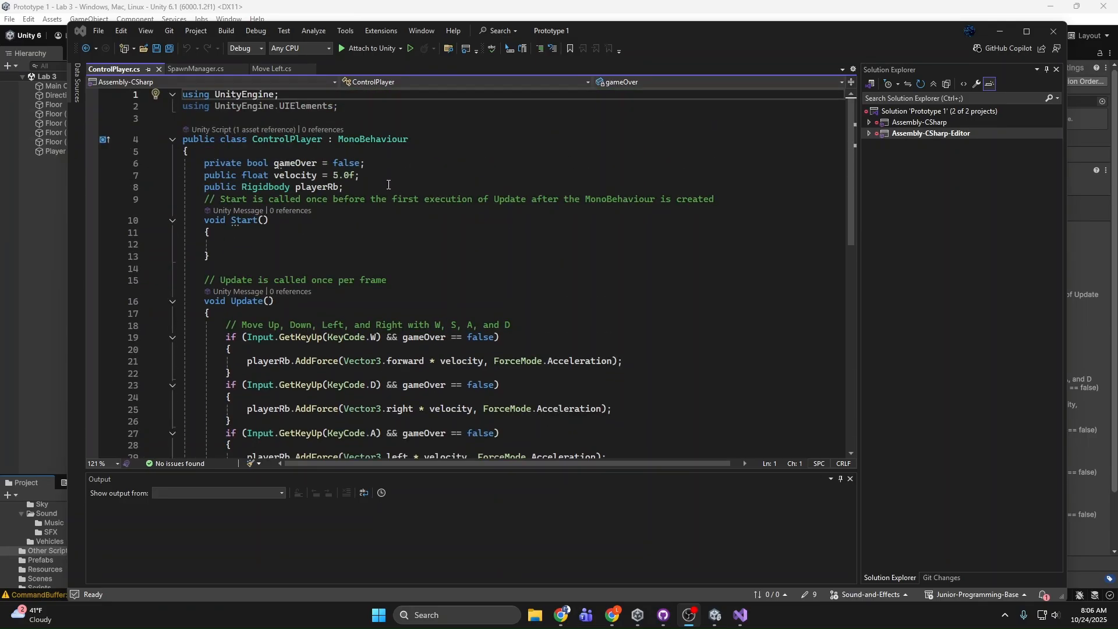
{"action": "left_click_drag", "start_coordinate": [372, 187], "coordinate": [297, 164]}
{"action": "left_click", "coordinate": [336, 164]}
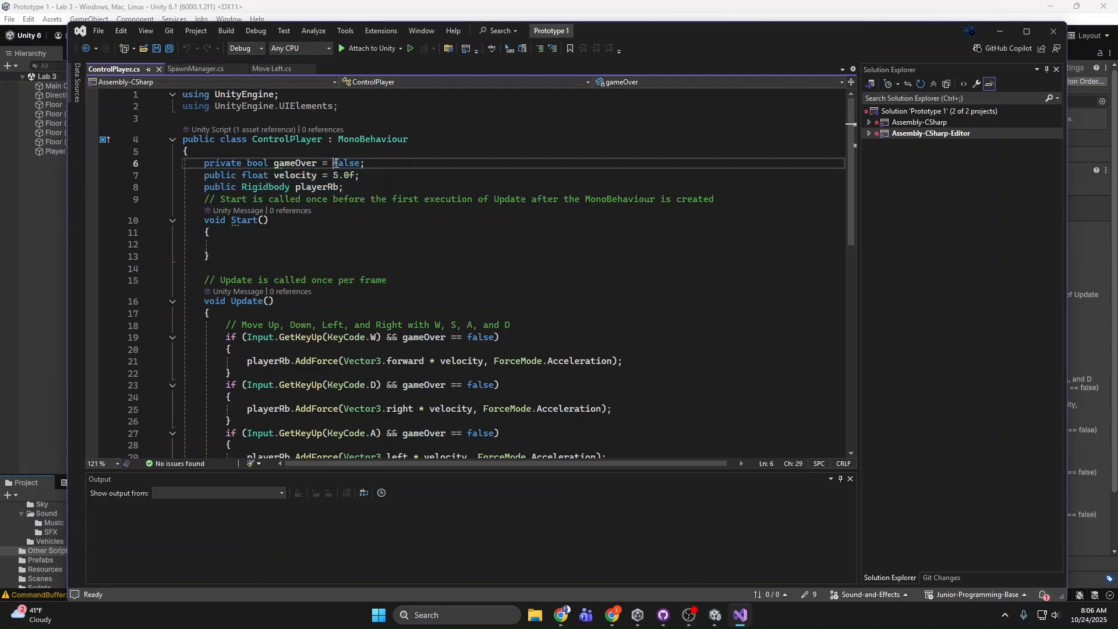
{"action": "left_click_drag", "start_coordinate": [407, 168], "coordinate": [203, 166]}
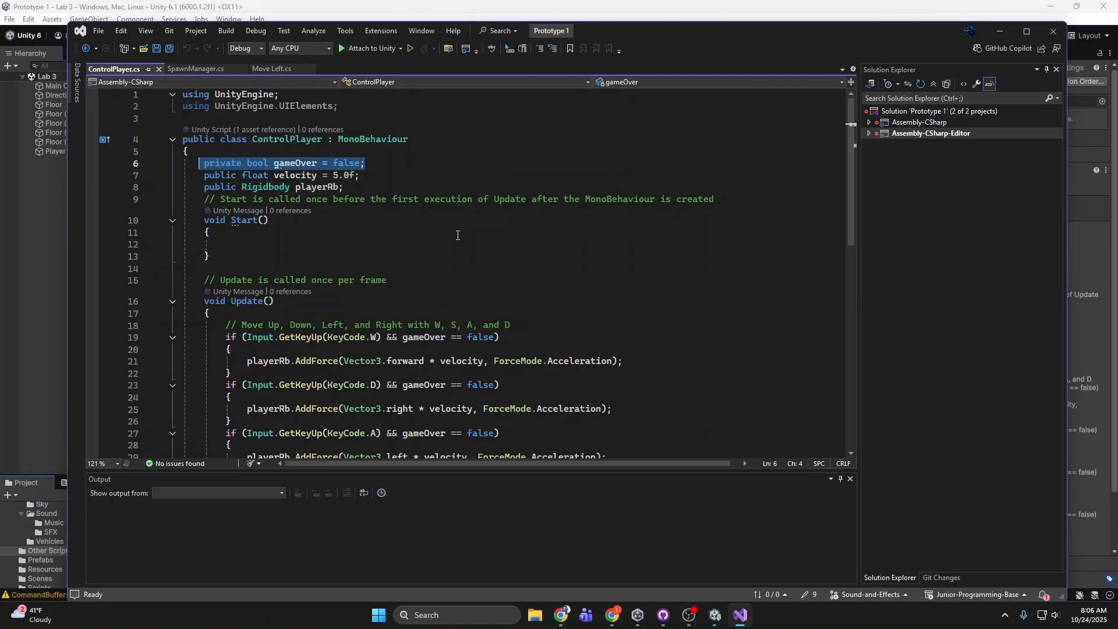
Step: Examine the W, D, A and S input conditions with their gameOver checks in the Update method
{"action": "scroll", "coordinate": [458, 236], "scroll_direction": "down", "scroll_amount": 4}
{"action": "left_click", "coordinate": [504, 230]}
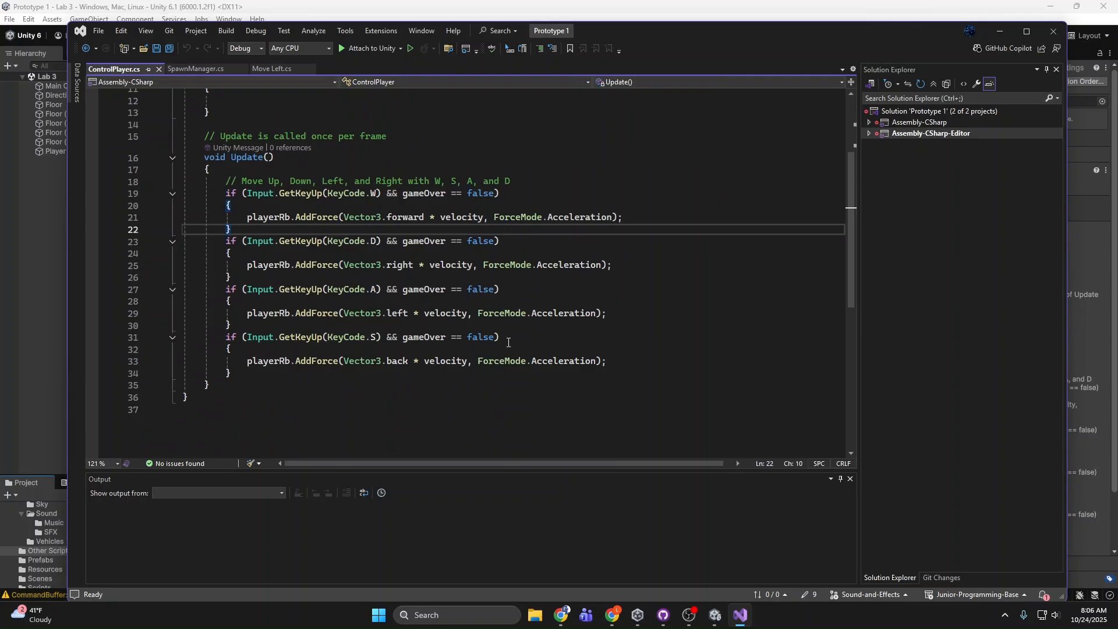
{"action": "left_click_drag", "start_coordinate": [506, 337], "coordinate": [280, 337]}
{"action": "left_click", "coordinate": [311, 348]}
{"action": "scroll", "coordinate": [574, 408], "scroll_direction": "up", "scroll_amount": 2}
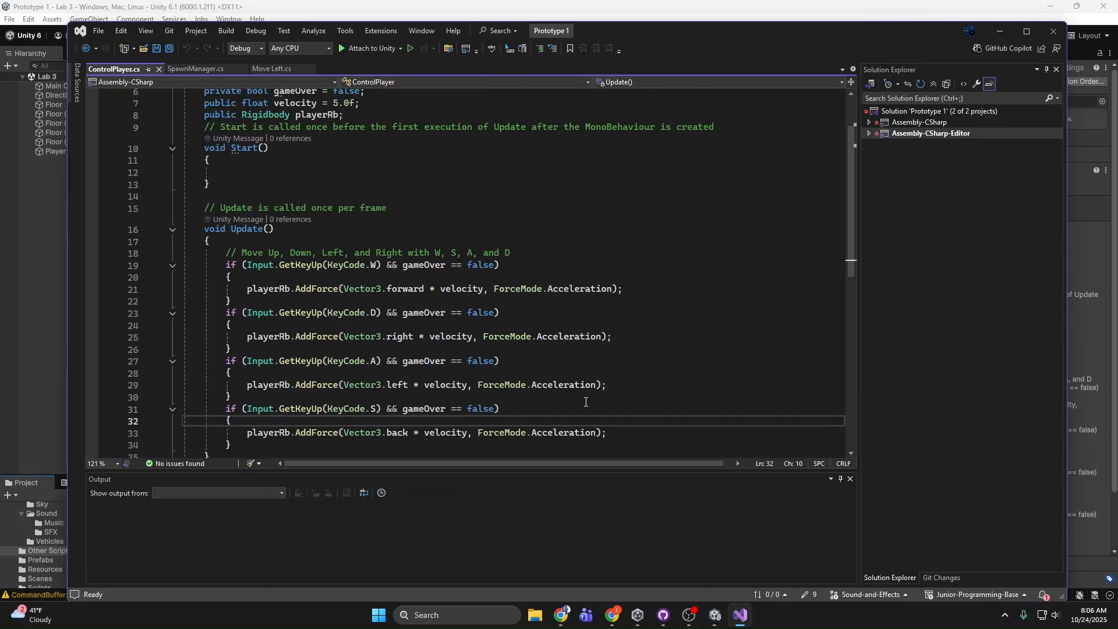
{"action": "scroll", "coordinate": [567, 373], "scroll_direction": "down", "scroll_amount": 2}
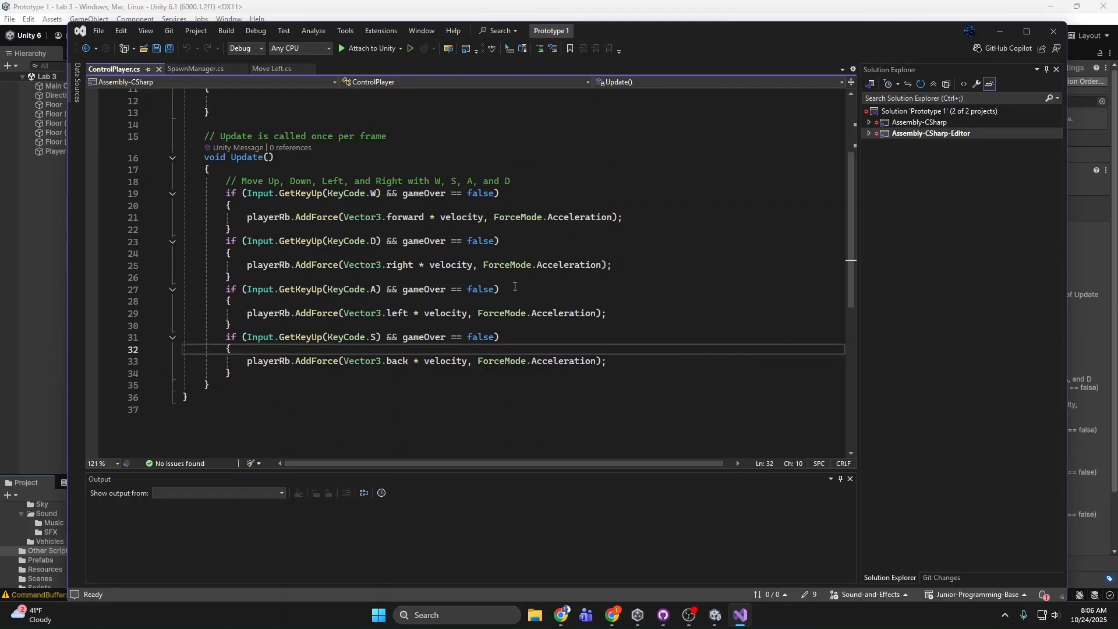
Step: Examine the playerRb.AddForce movement lines, focusing on Vector3.back, velocity and ForceMode.Acceleration
{"action": "left_click_drag", "start_coordinate": [559, 375], "coordinate": [212, 291]}
{"action": "left_click", "coordinate": [255, 282]}
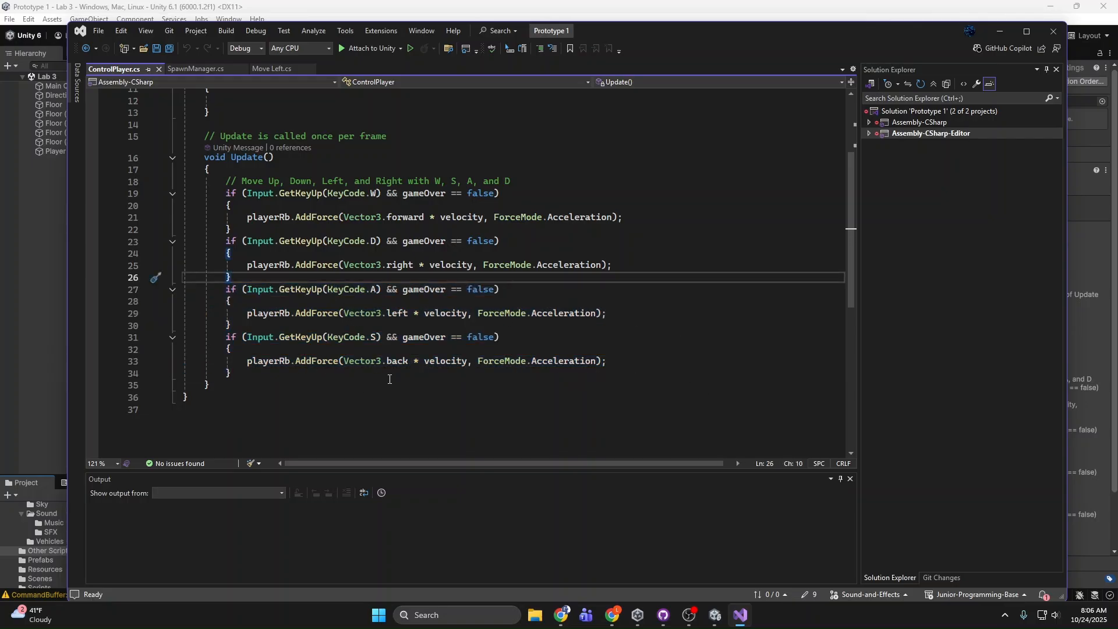
{"action": "left_click_drag", "start_coordinate": [242, 361], "coordinate": [602, 365]}
{"action": "left_click", "coordinate": [597, 362]}
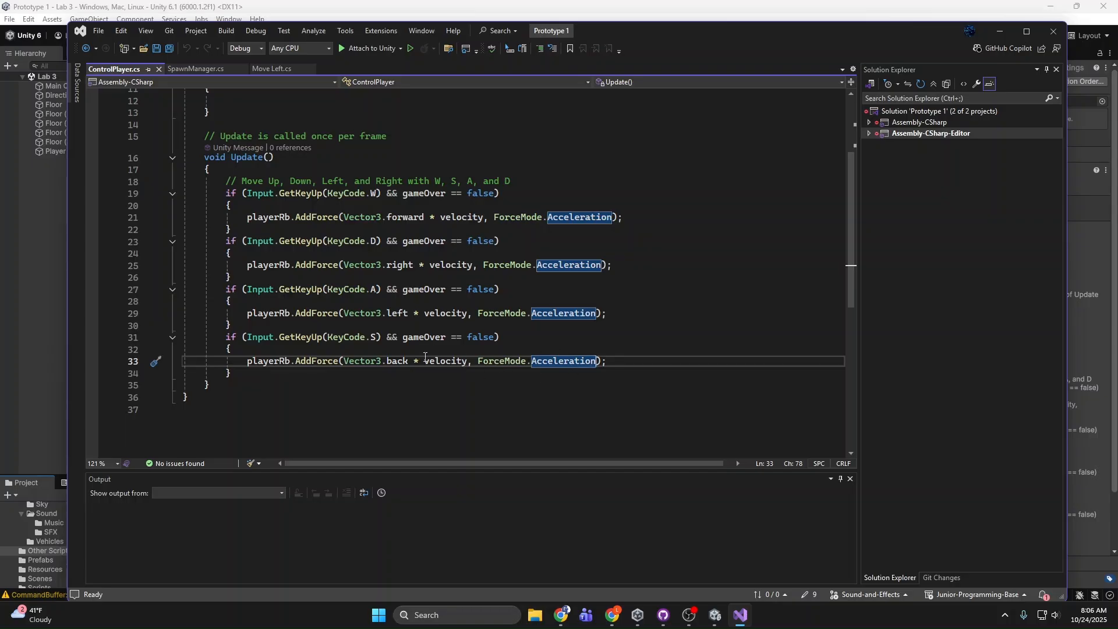
{"action": "scroll", "coordinate": [610, 344], "scroll_direction": "up", "scroll_amount": 4}
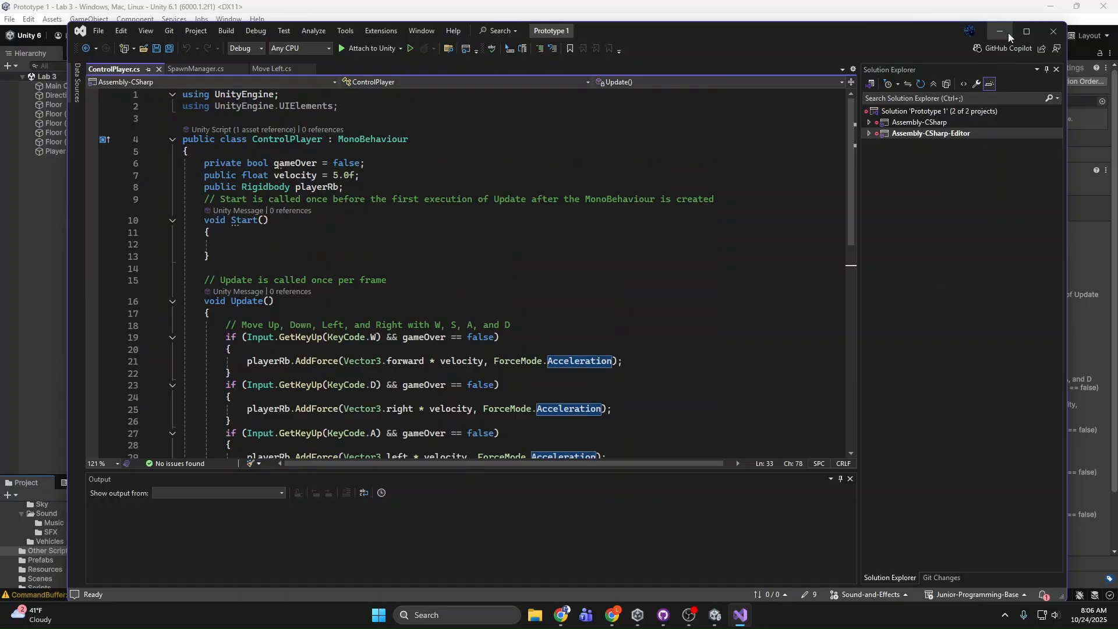
Step: Return to Unity and inspect the Player sphere up close inside the Lab 3 arena
{"action": "left_click", "coordinate": [1063, 31]}
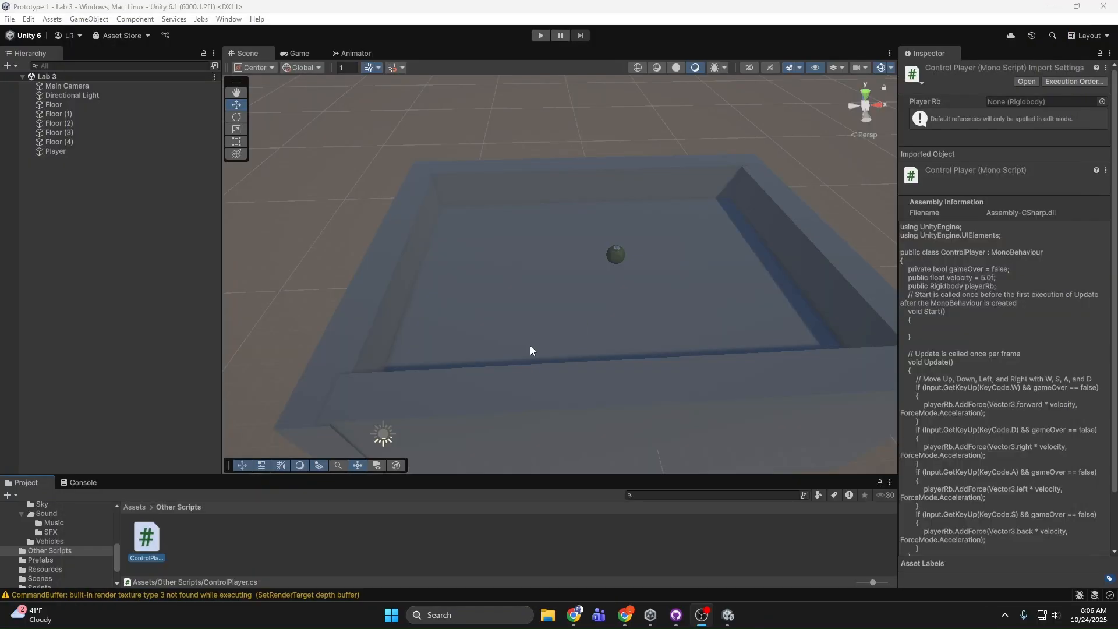
{"action": "left_click", "coordinate": [617, 254]}
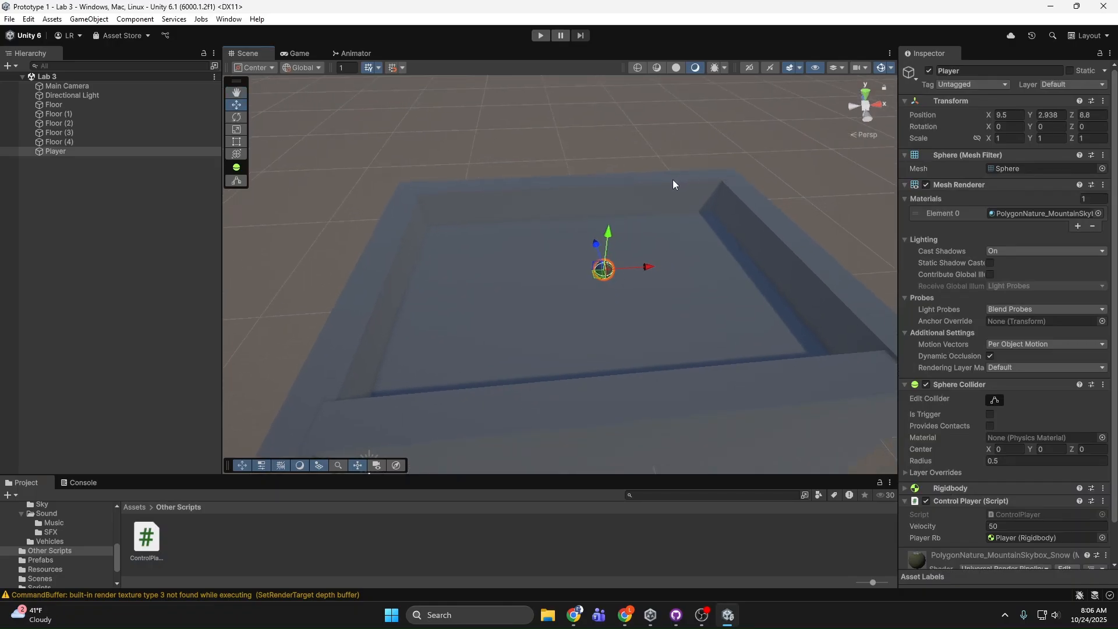
{"action": "mouse_move", "coordinate": [624, 178]}
{"action": "right_mouse_down"}
{"action": "mouse_move", "coordinate": [628, 153]}
{"action": "mouse_move", "coordinate": [646, 178]}
{"action": "right_mouse_up"}
{"action": "left_click", "coordinate": [628, 154]}
{"action": "key", "text": "w"}
{"action": "left_click", "coordinate": [589, 259]}
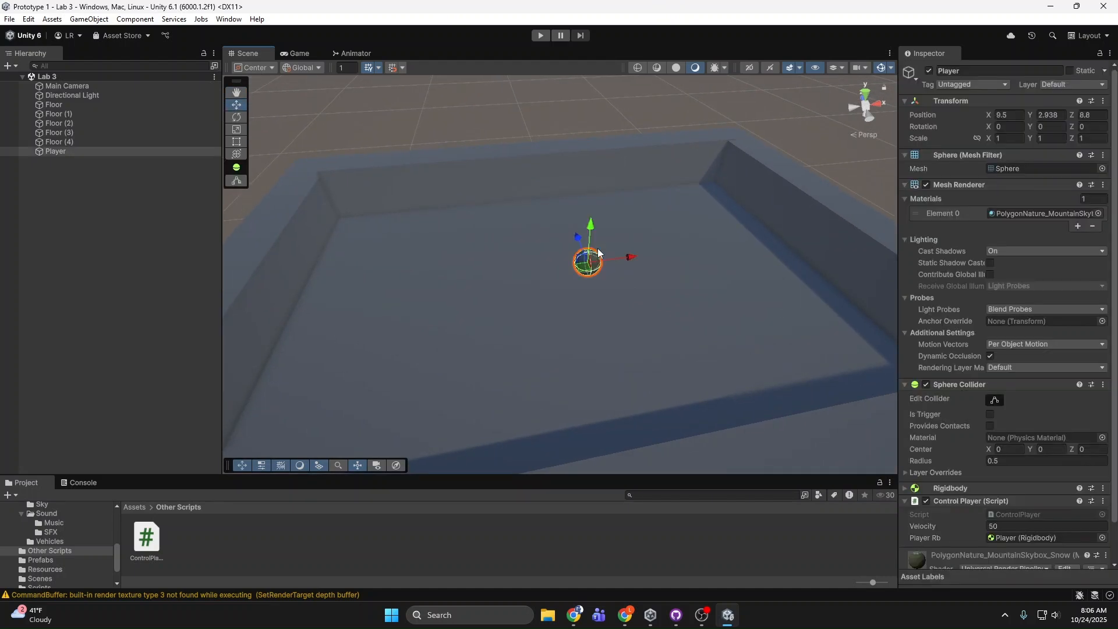
{"action": "right_click_drag", "start_coordinate": [589, 259], "coordinate": [563, 330]}
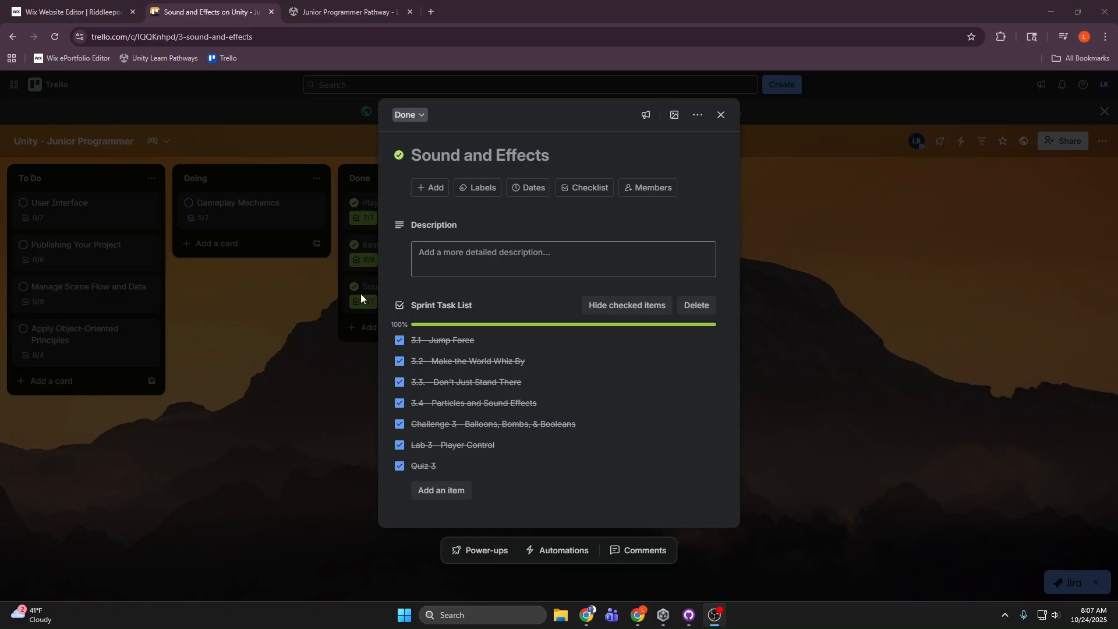
Step: Open the Gameplay Mechanics card in Trello and show the Gameplay-Mechanics branch's commit history in GitHub Desktop
{"action": "left_click", "coordinate": [361, 294]}
{"action": "left_click", "coordinate": [300, 212]}
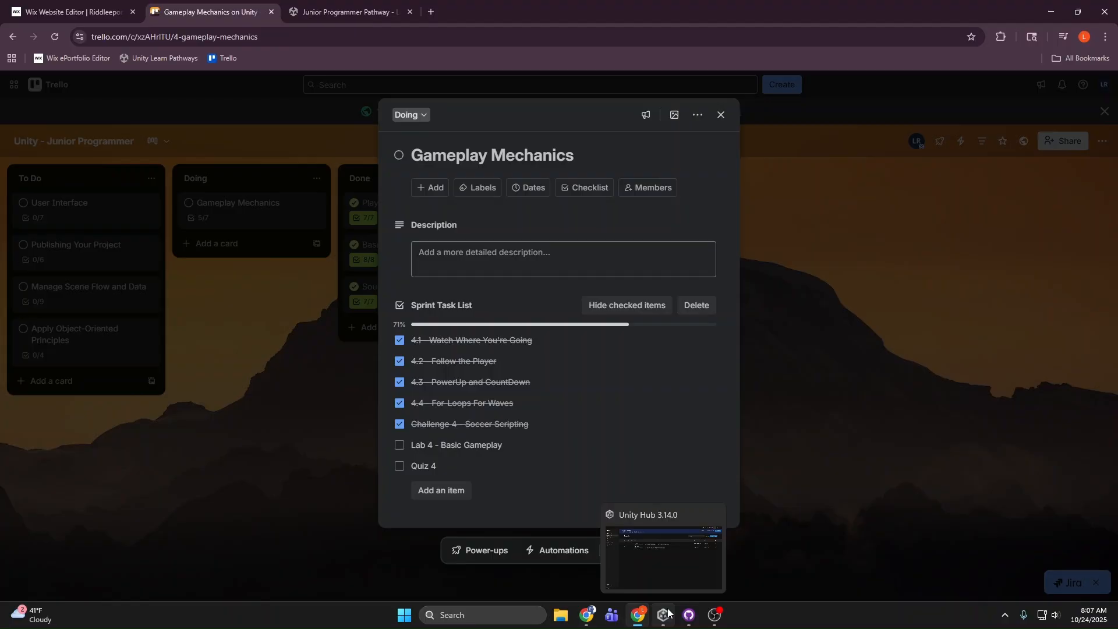
{"action": "left_click", "coordinate": [689, 615]}
{"action": "left_click", "coordinate": [112, 56]}
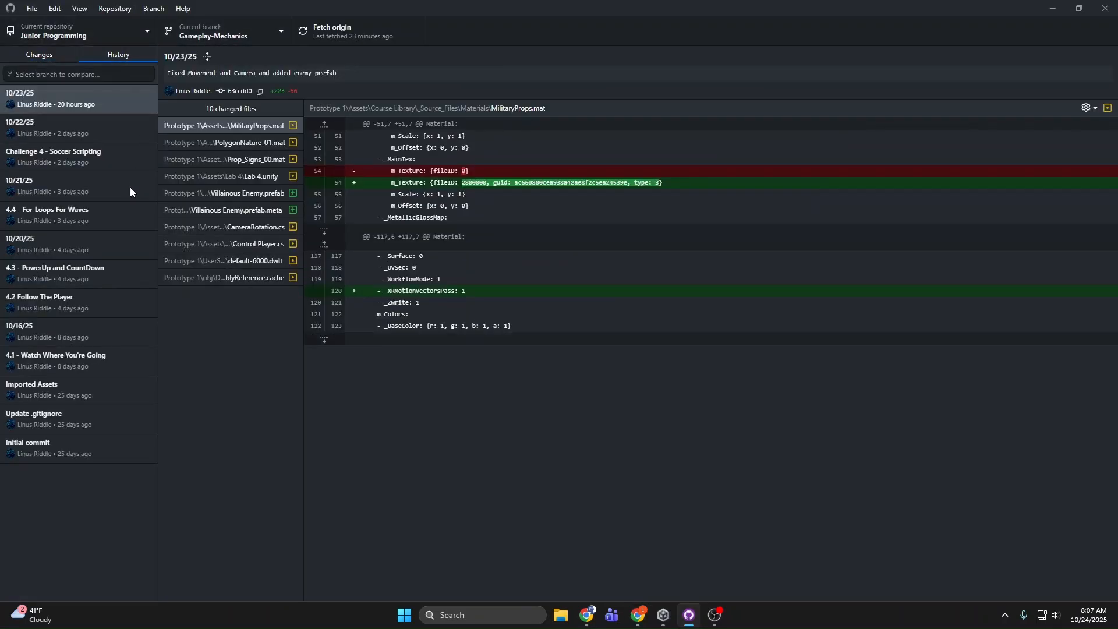
{"action": "right_click", "coordinate": [110, 365]}
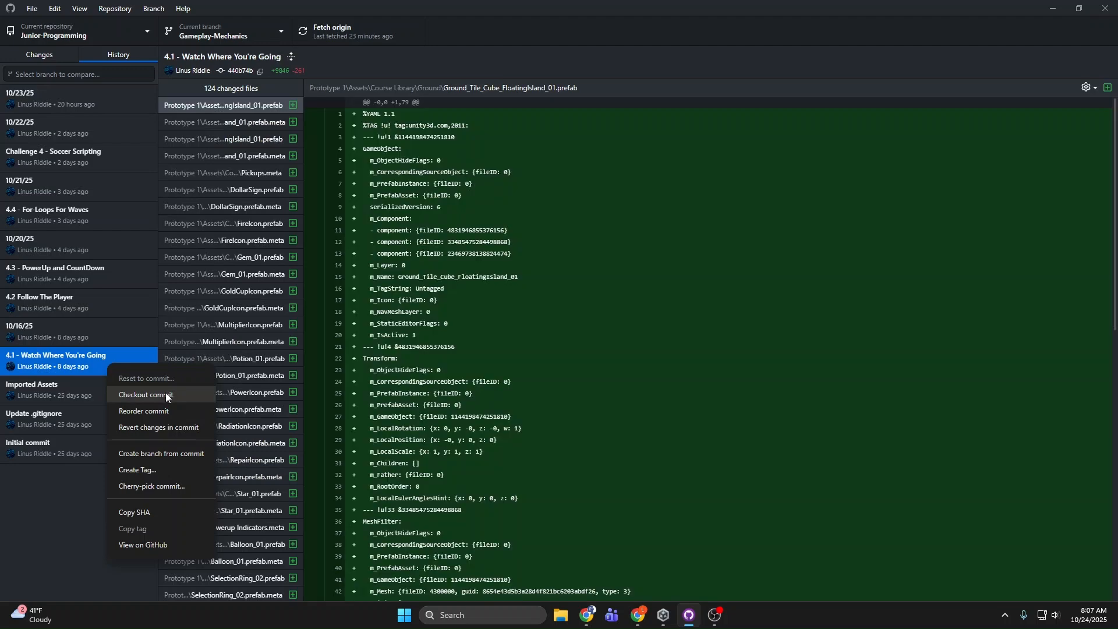
{"action": "left_click", "coordinate": [147, 395]}
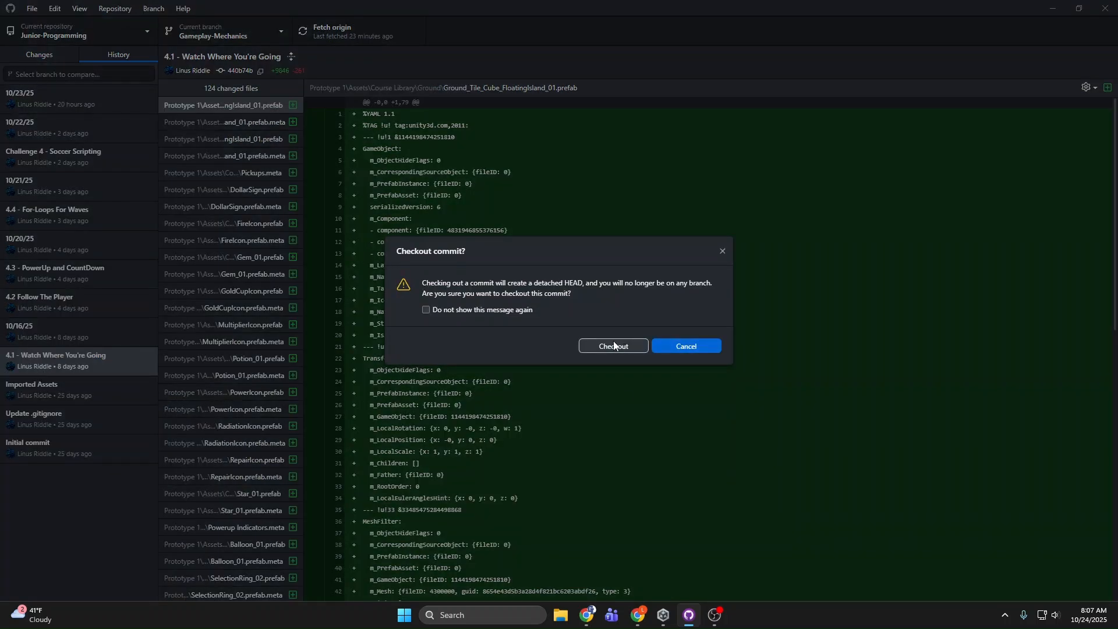
{"action": "left_click", "coordinate": [722, 252]}
Step: Check out the 4.2 Follow The Player commit of the Junior-Programming repository
{"action": "right_click", "coordinate": [125, 302]}
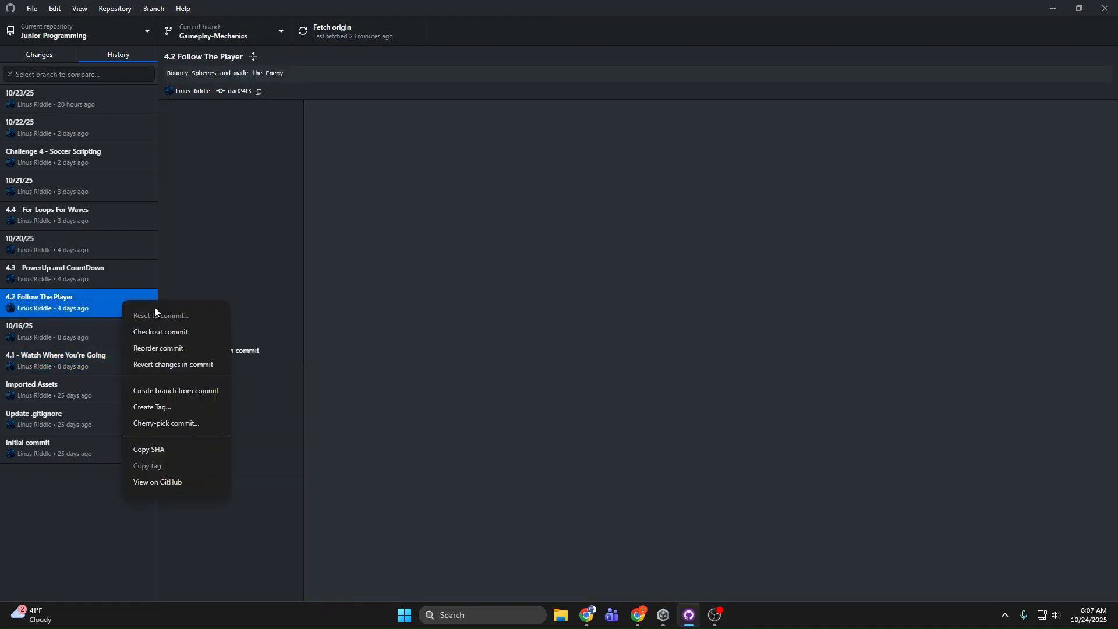
{"action": "left_click", "coordinate": [159, 330]}
{"action": "left_click", "coordinate": [640, 347]}
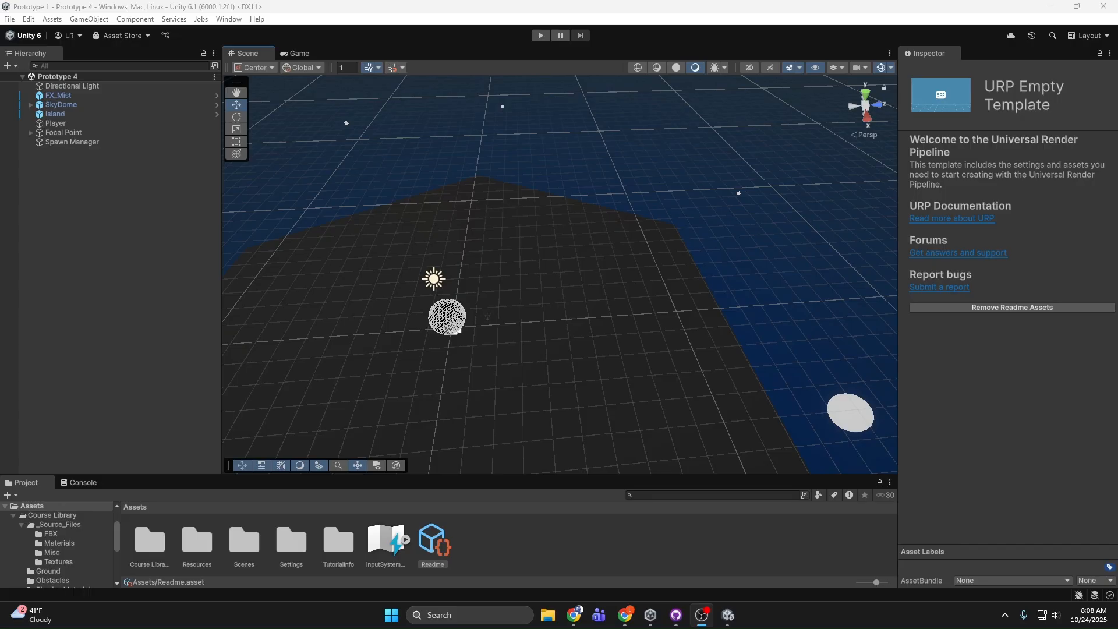
Step: Review the Gameplay Mechanics sprint task list in Trello and switch back to the Prototype 4 scene in Unity
{"action": "right_click_drag", "start_coordinate": [770, 393], "coordinate": [686, 452]}
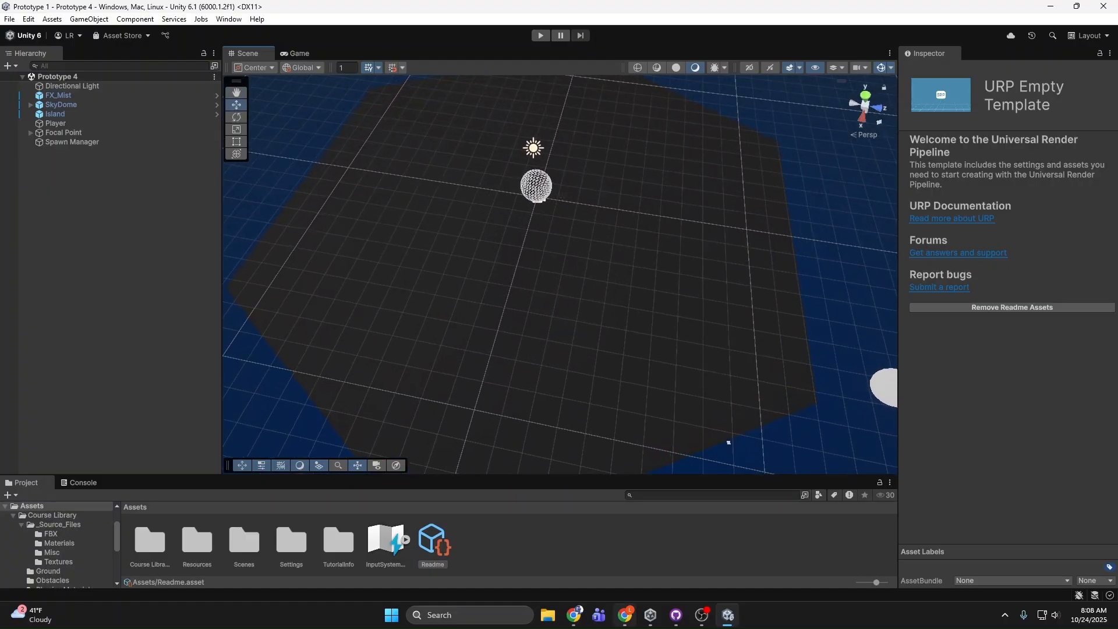
{"action": "left_click", "coordinate": [625, 619]}
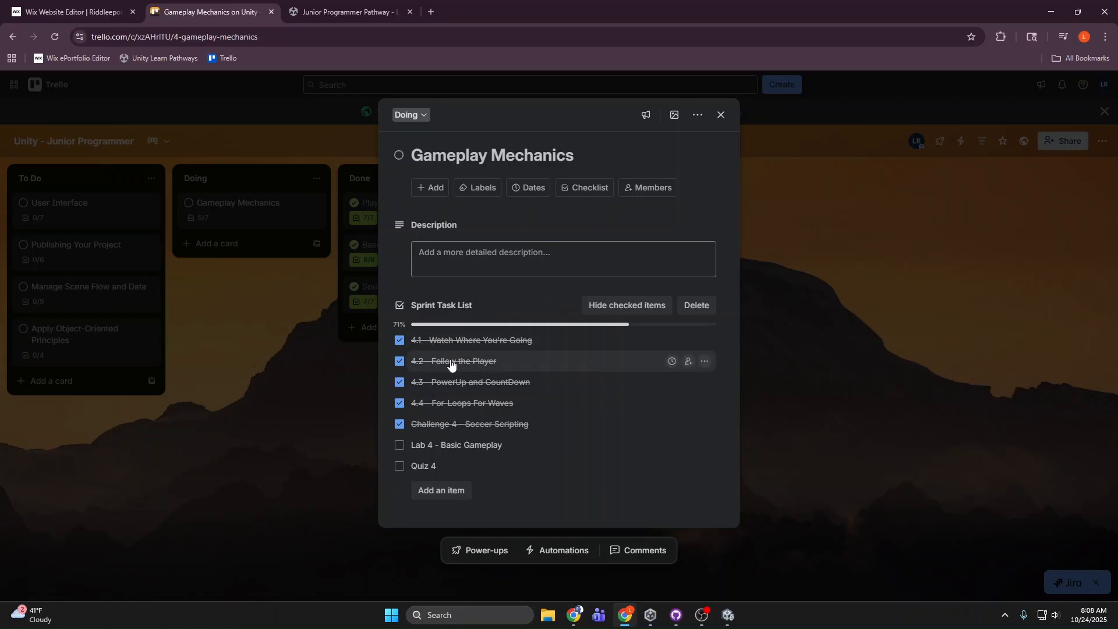
{"action": "left_click", "coordinate": [729, 615]}
Step: Inspect the Main Camera and the wireframe Player sphere on the Prototype 4 island
{"action": "left_click", "coordinate": [539, 197]}
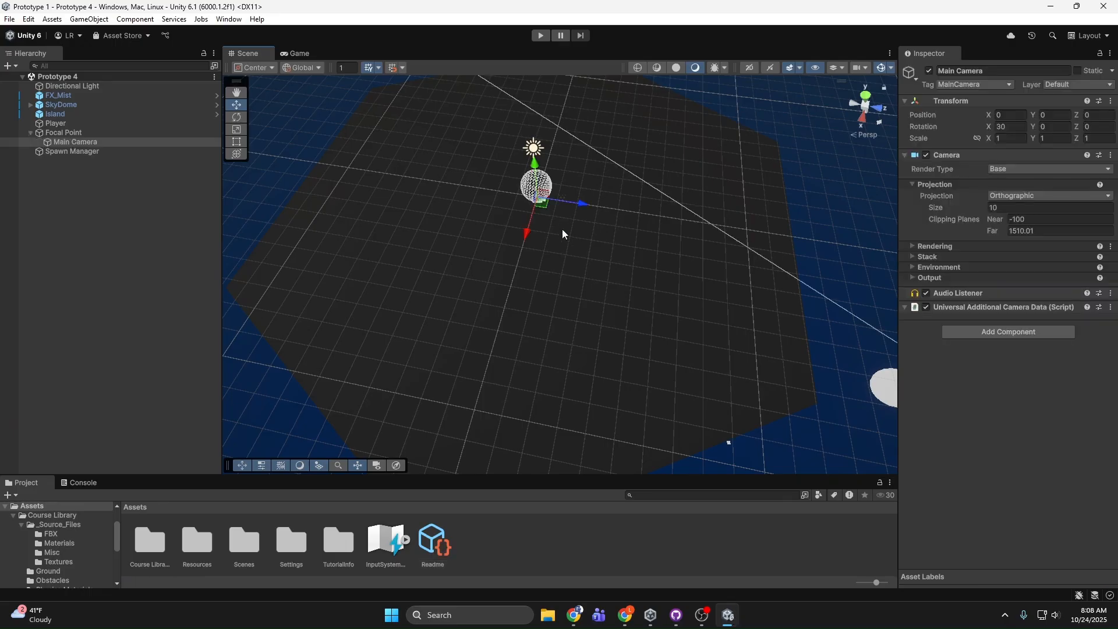
{"action": "right_click_drag", "start_coordinate": [541, 247], "coordinate": [419, 103]}
{"action": "left_click", "coordinate": [682, 217]}
{"action": "right_click_drag", "start_coordinate": [464, 116], "coordinate": [532, 103]}
{"action": "left_click", "coordinate": [527, 106]}
{"action": "key", "text": "w"}
{"action": "left_click", "coordinate": [580, 238]}
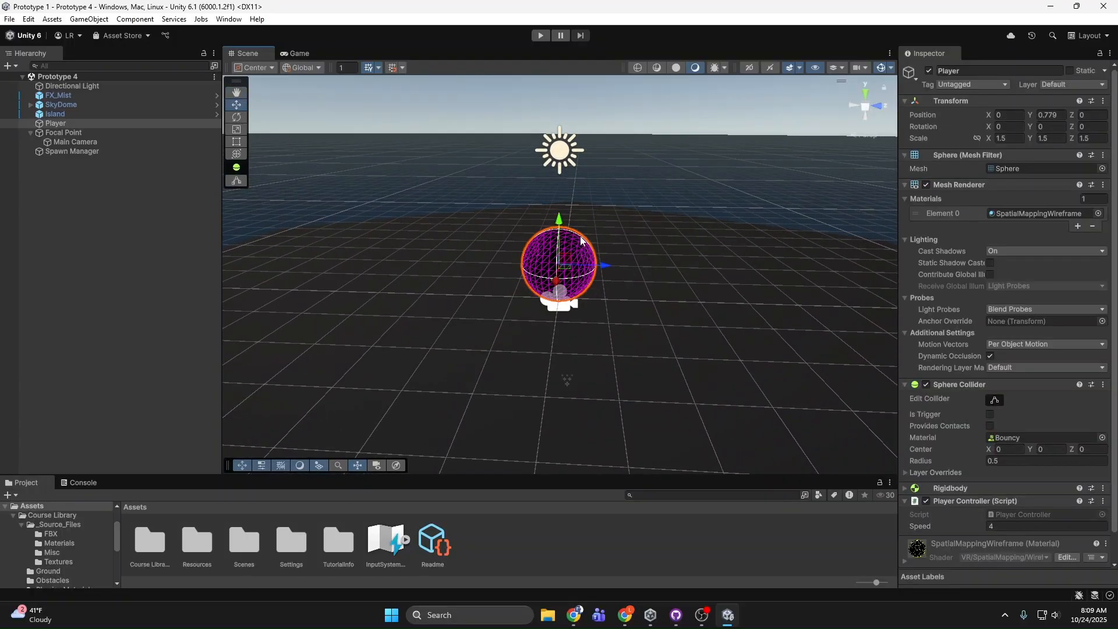
Step: Play-test Prototype 4 by rotating the camera around the island with the Player and enemy spheres, and stop play mode
{"action": "left_click", "coordinate": [540, 35]}
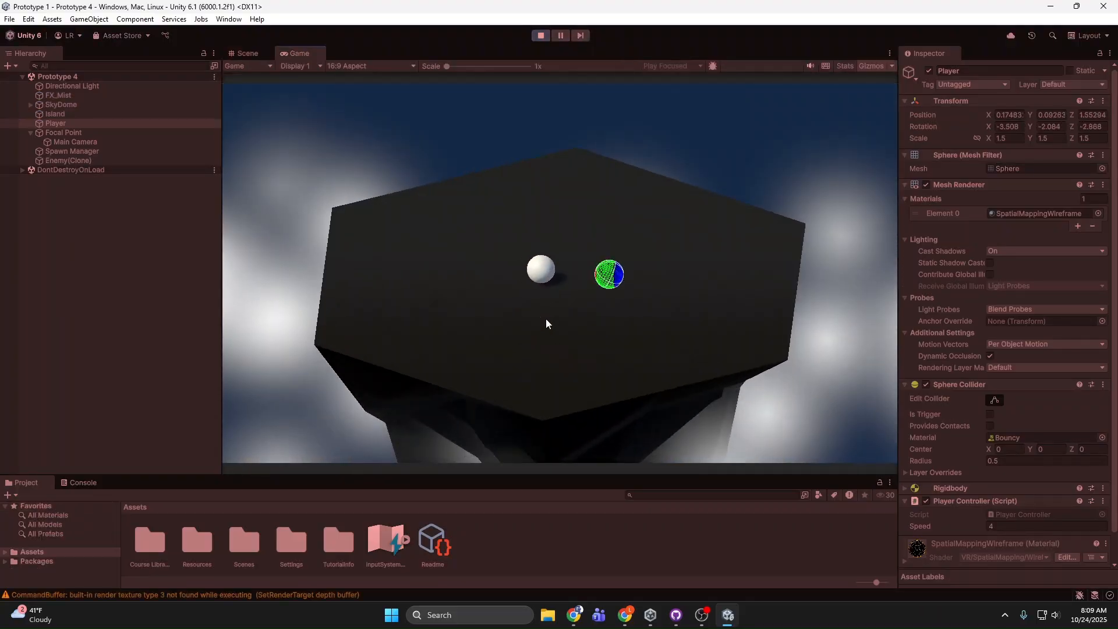
{"action": "key", "text": "a"}
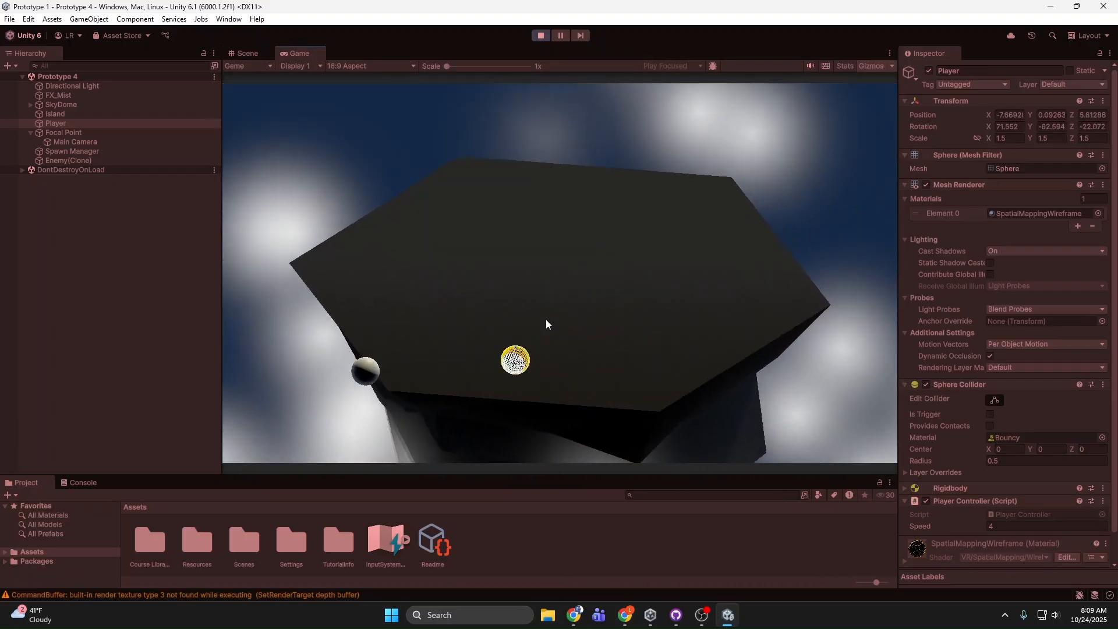
{"action": "key", "text": "a"}
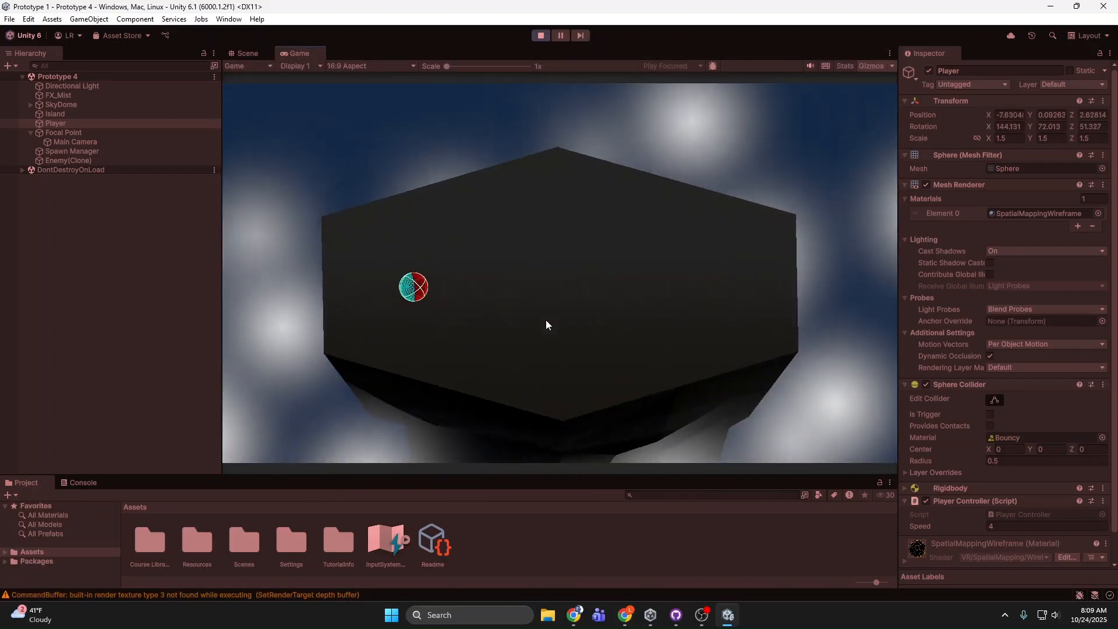
{"action": "key", "text": "a"}
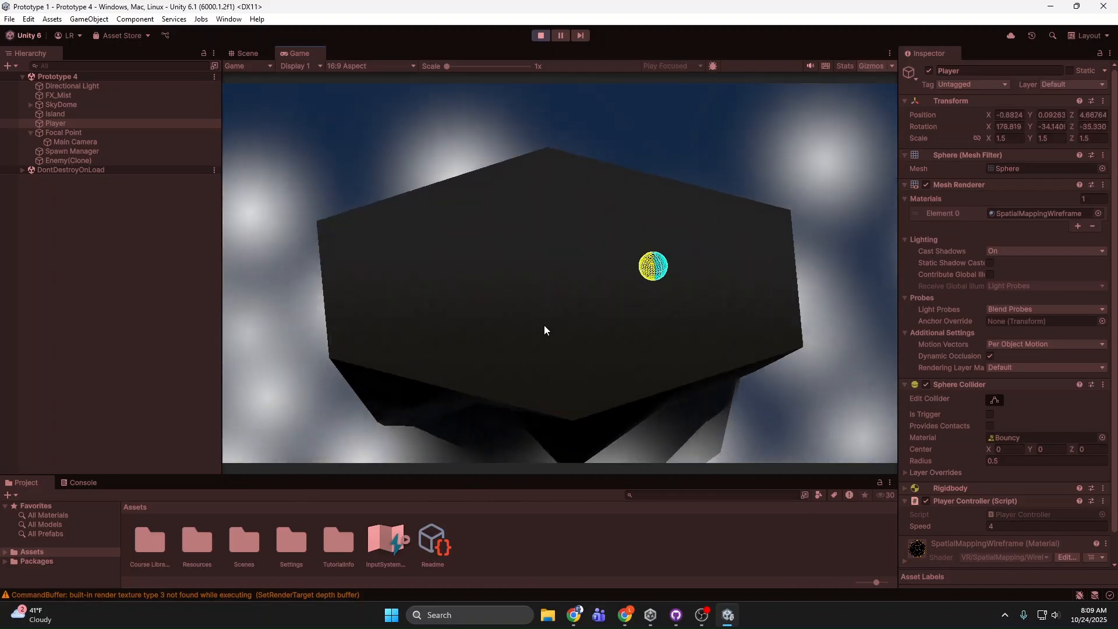
{"action": "key", "text": "a"}
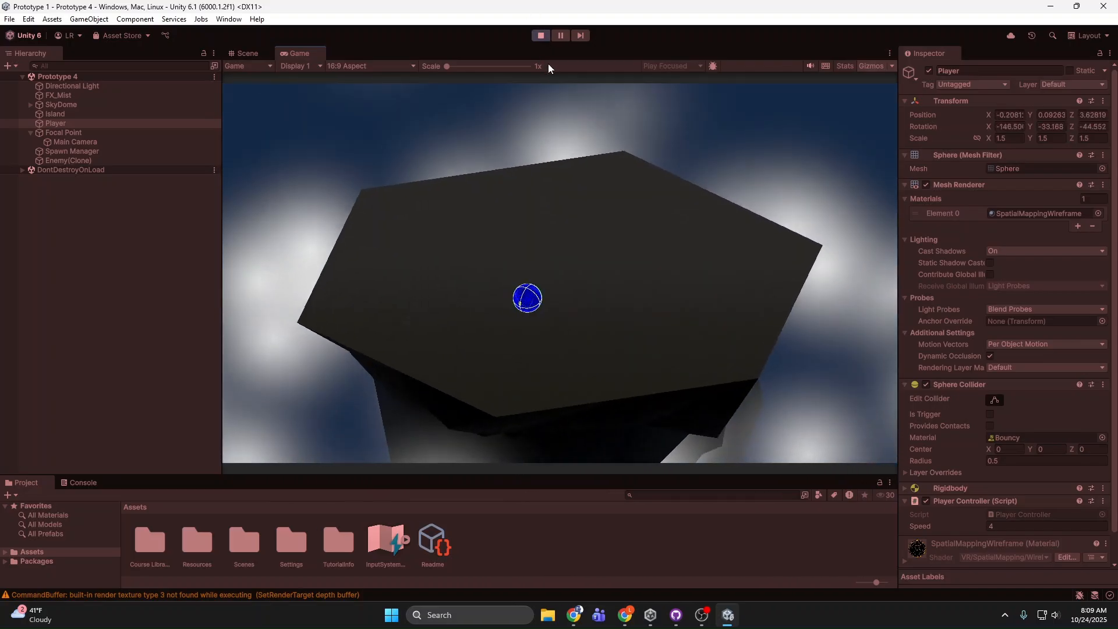
{"action": "key", "text": "a"}
{"action": "key", "text": "d"}
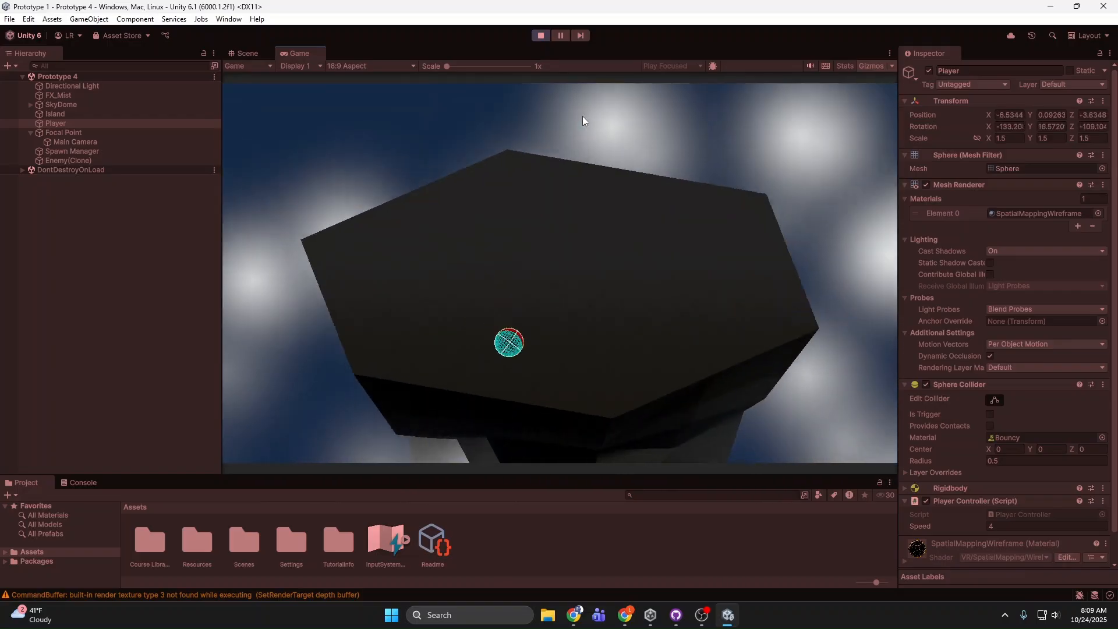
{"action": "key", "text": "a"}
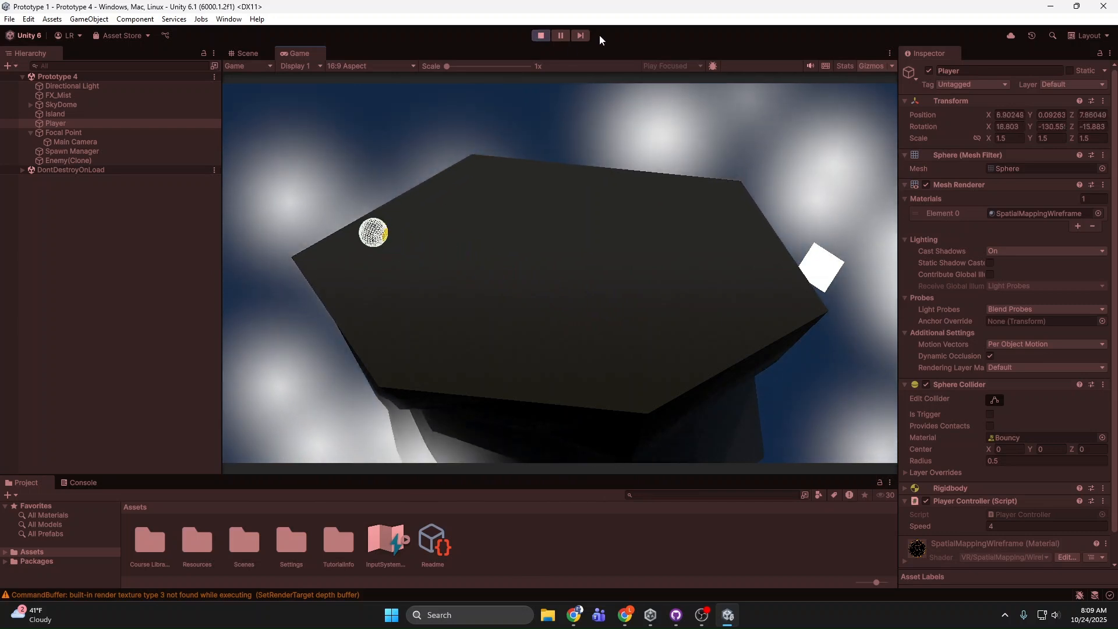
{"action": "left_click", "coordinate": [541, 35]}
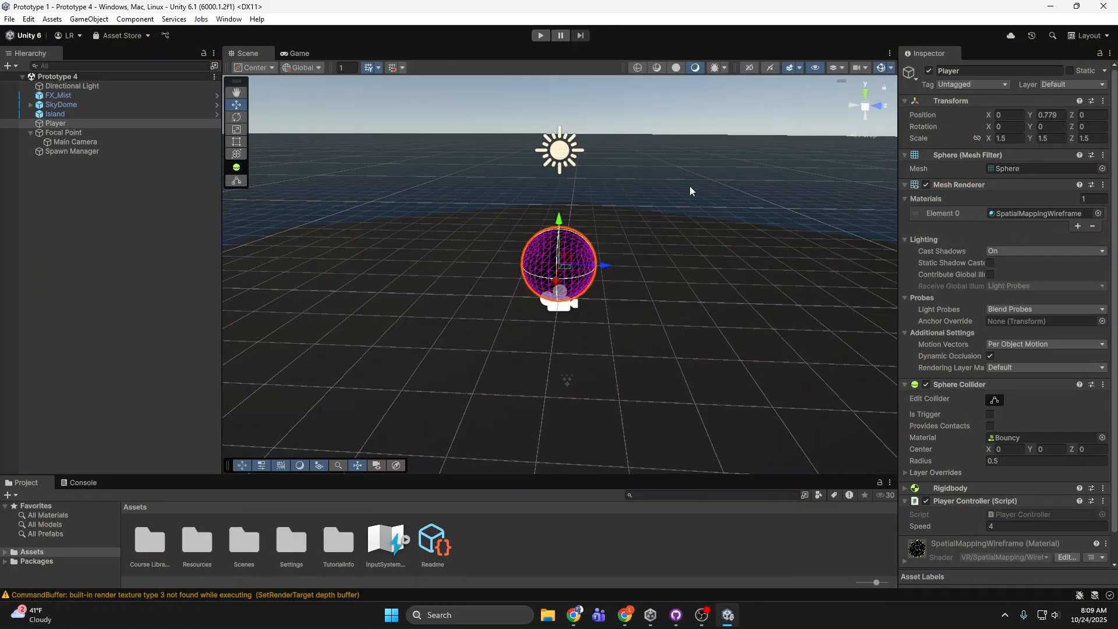
Step: Open the Player Controller script from the Course Library's Scripts folder in the code editor
{"action": "right_click_drag", "start_coordinate": [689, 186], "coordinate": [667, 218]}
{"action": "key", "text": "s"}
{"action": "key", "text": "e"}
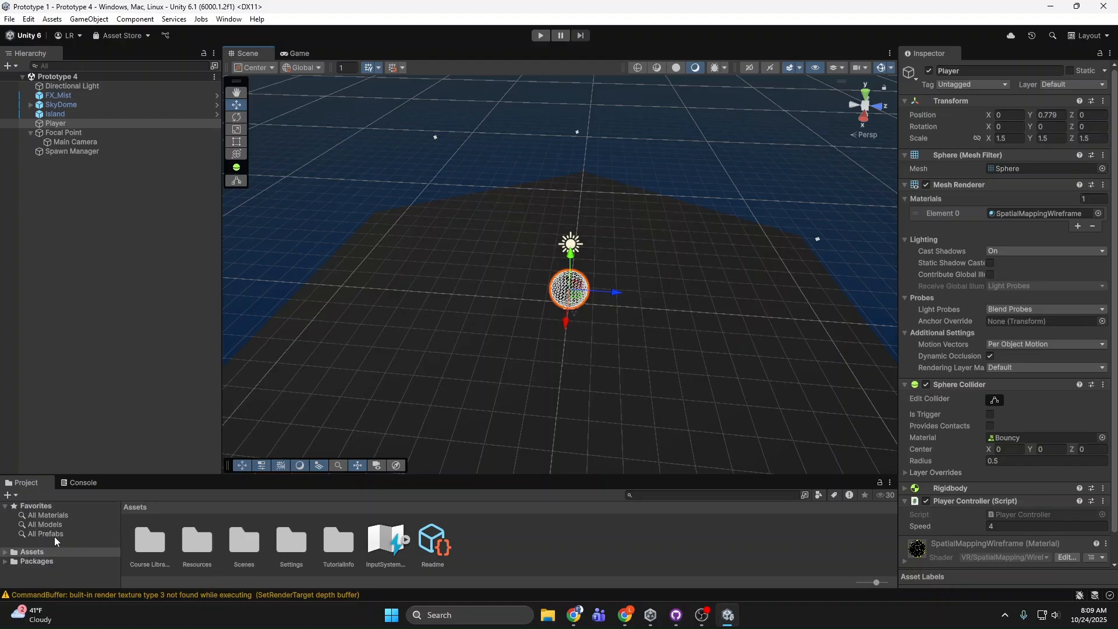
{"action": "left_click", "coordinate": [5, 552]}
{"action": "scroll", "coordinate": [32, 552], "scroll_direction": "down", "scroll_amount": 3}
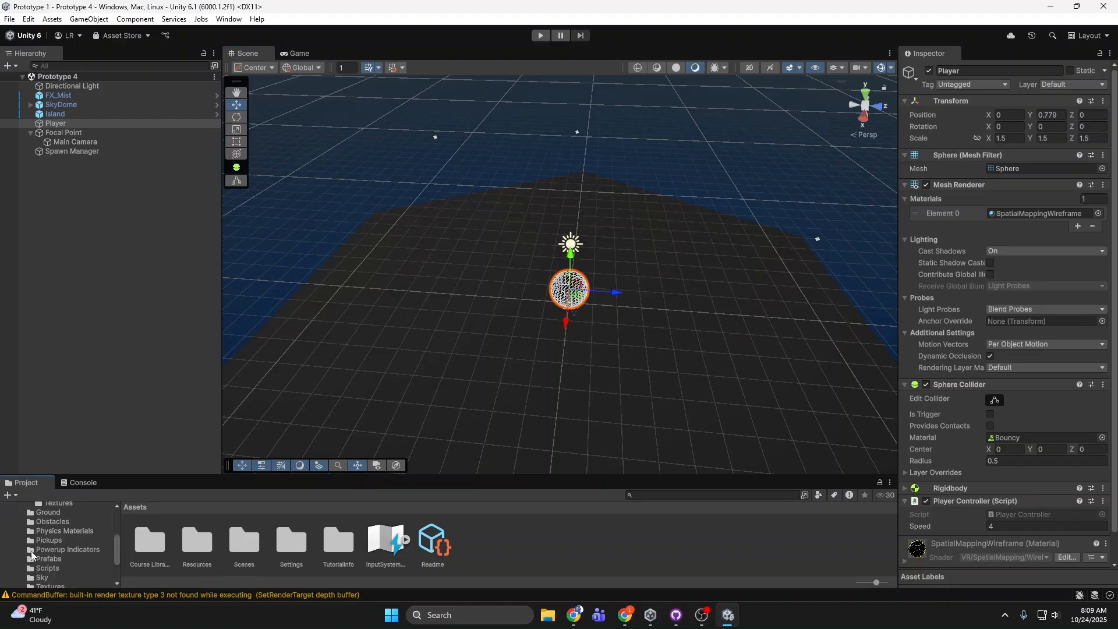
{"action": "scroll", "coordinate": [76, 527], "scroll_direction": "up", "scroll_amount": 3}
{"action": "scroll", "coordinate": [73, 538], "scroll_direction": "down", "scroll_amount": 5}
{"action": "left_click", "coordinate": [64, 532]}
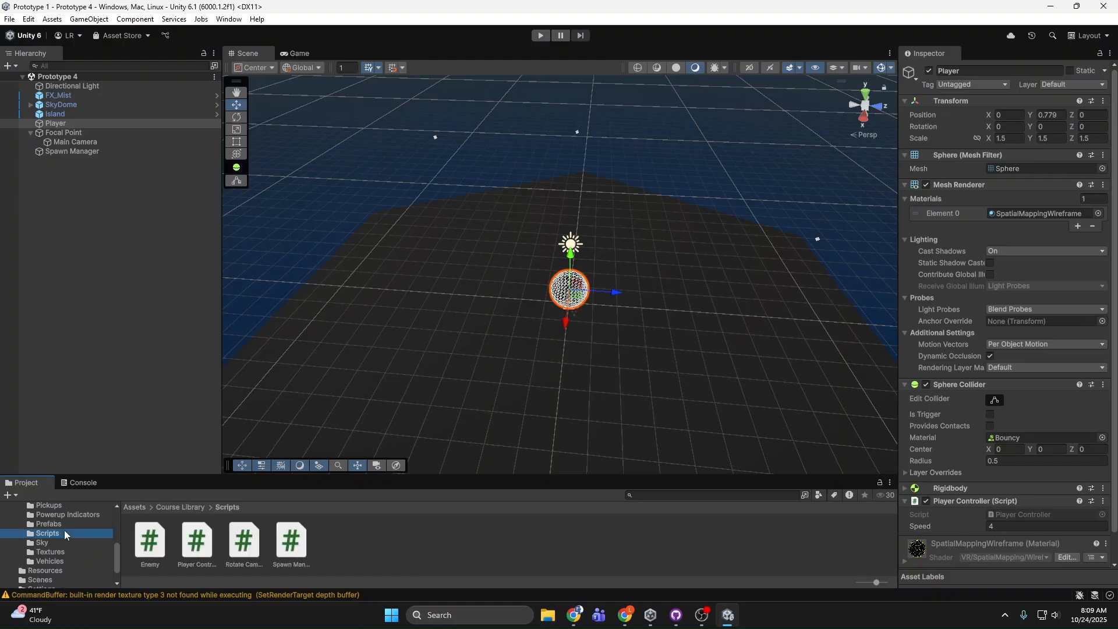
{"action": "double_click", "coordinate": [198, 541]}
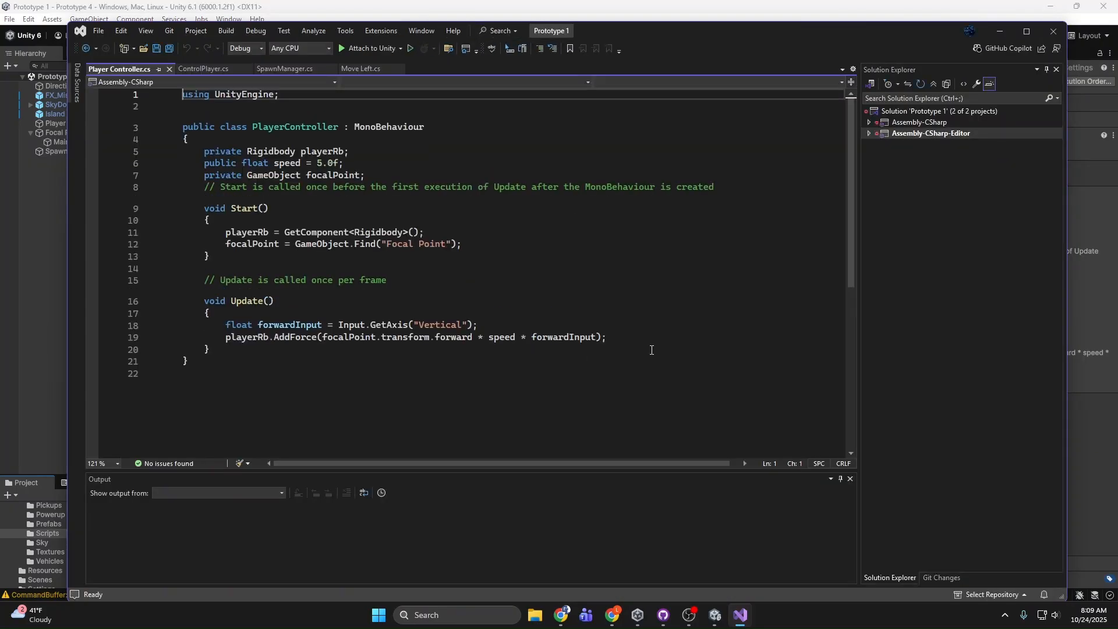
Step: Examine the vertical-axis forward input and AddForce lines in the Update method of Player Controller, and close the code editor
{"action": "left_click_drag", "start_coordinate": [652, 349], "coordinate": [192, 325]}
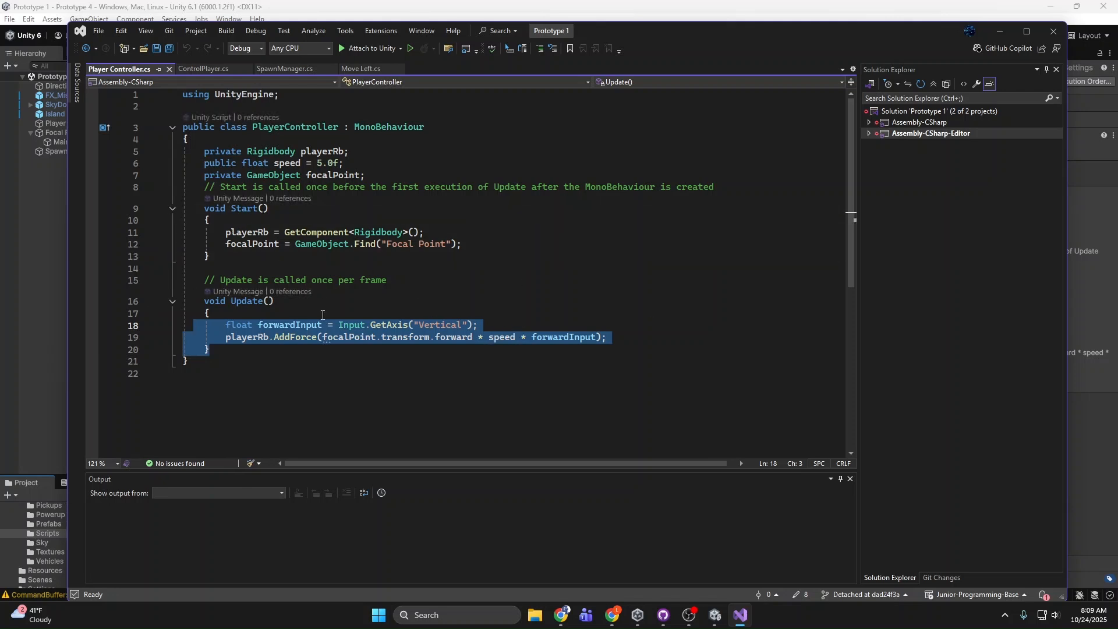
{"action": "left_click", "coordinate": [236, 327]}
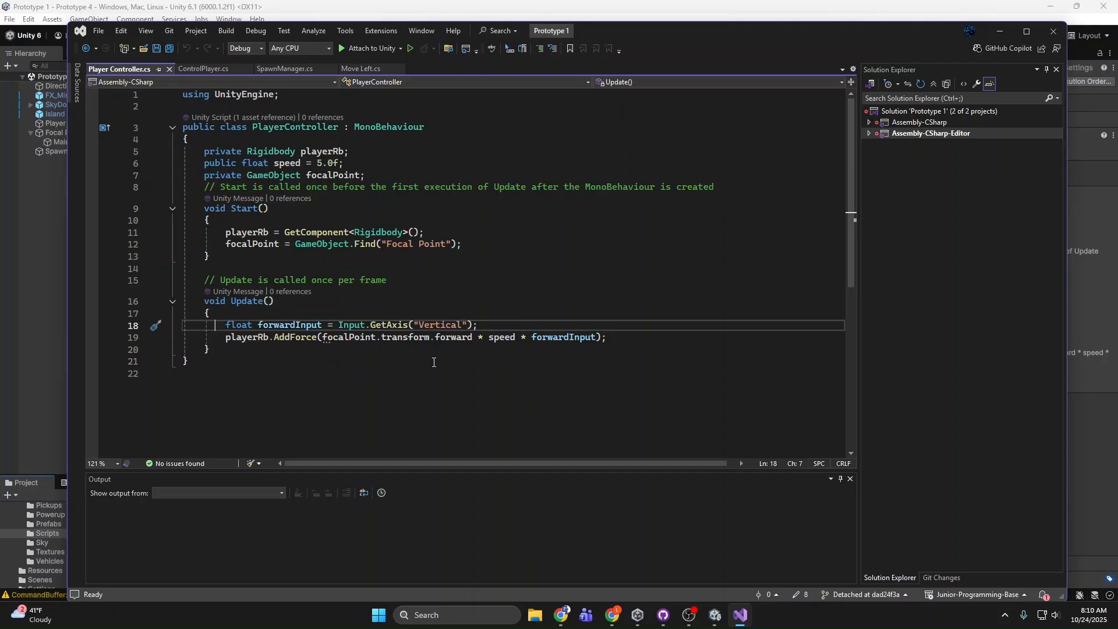
{"action": "left_click_drag", "start_coordinate": [483, 334], "coordinate": [357, 332]}
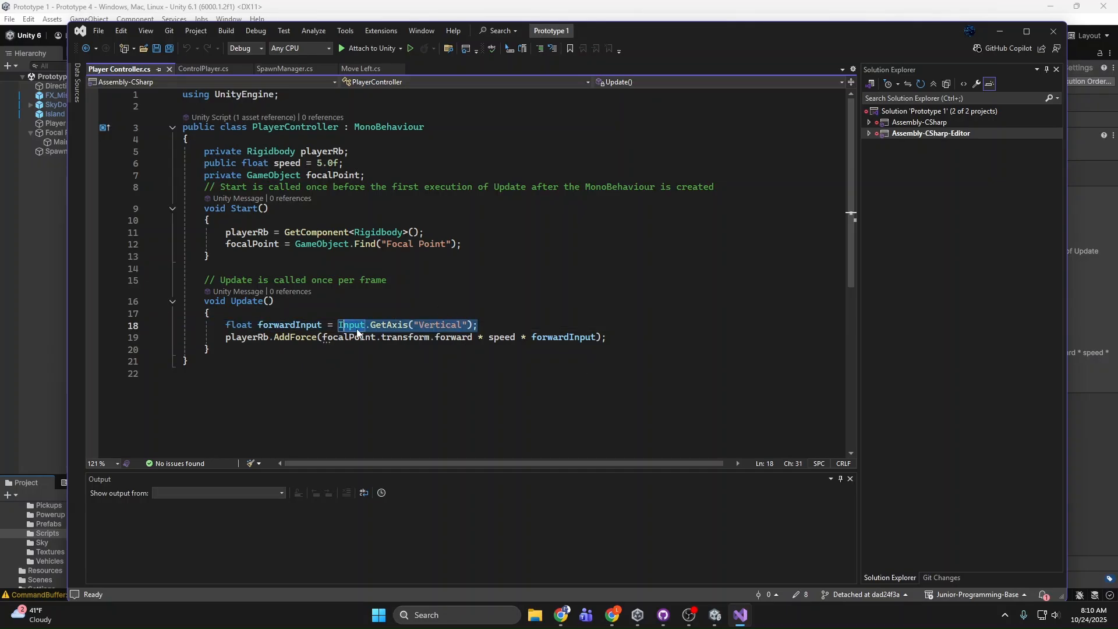
{"action": "left_click", "coordinate": [469, 330]}
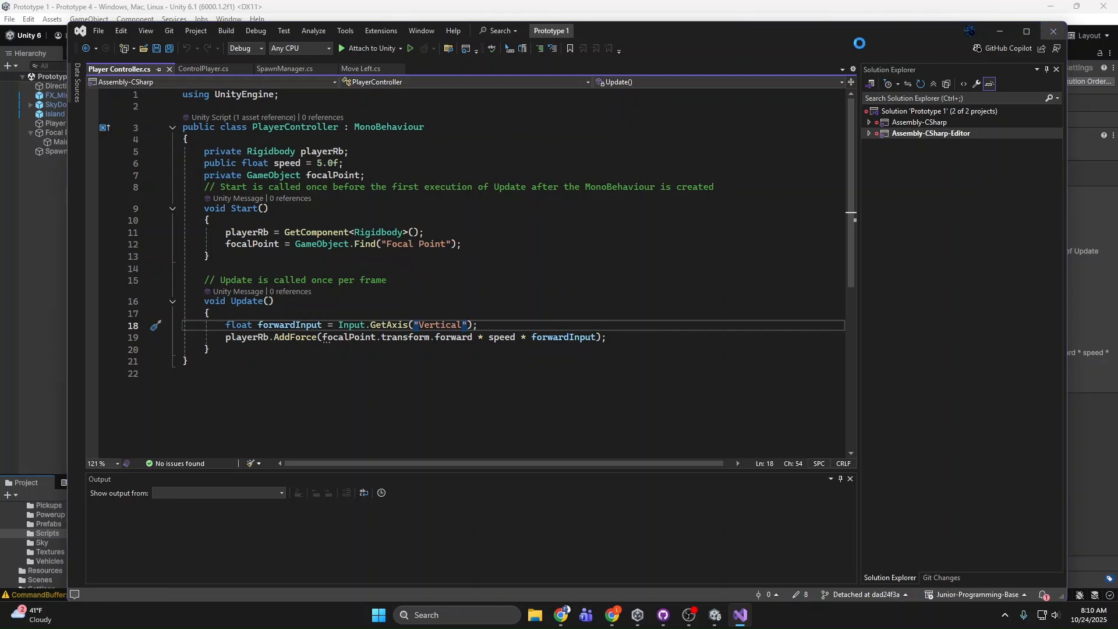
{"action": "left_click", "coordinate": [1052, 31]}
Step: Select the Focal Point and inspect its Rotate Camera script and its placement on the island
{"action": "left_click", "coordinate": [118, 133]}
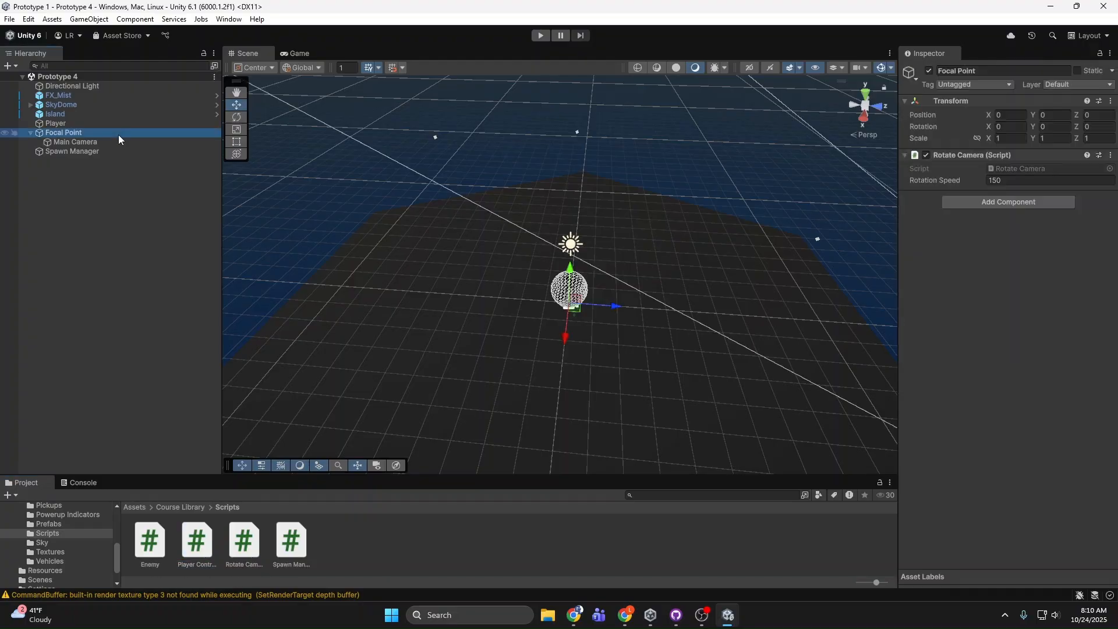
{"action": "left_click_drag", "start_coordinate": [586, 210], "coordinate": [472, 296], "text": "alt"}
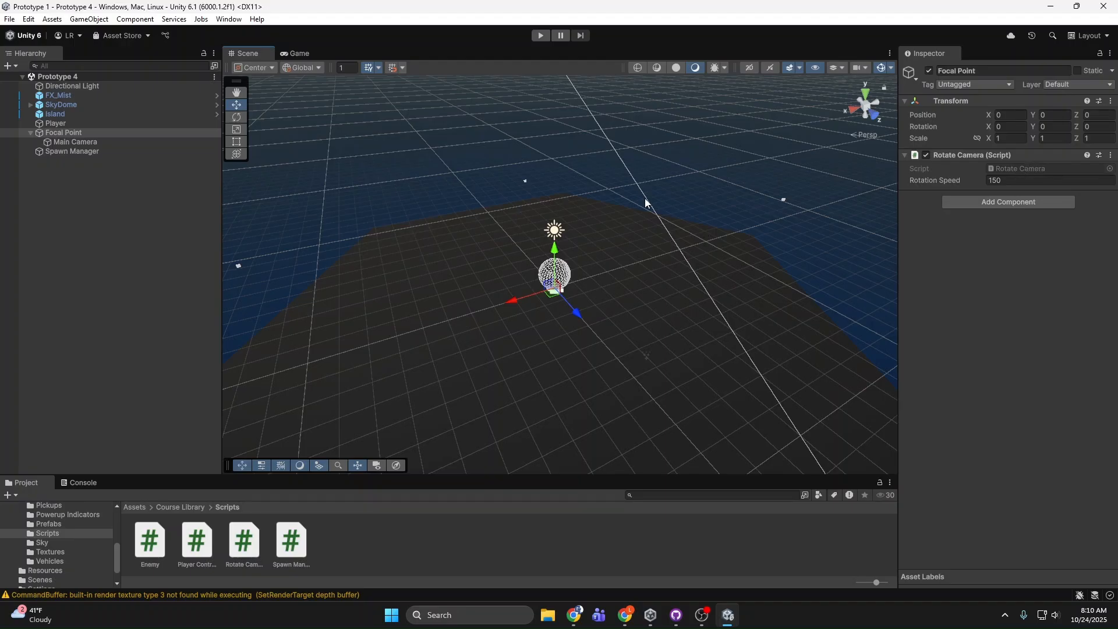
{"action": "left_click_drag", "start_coordinate": [646, 202], "coordinate": [605, 227], "text": "alt"}
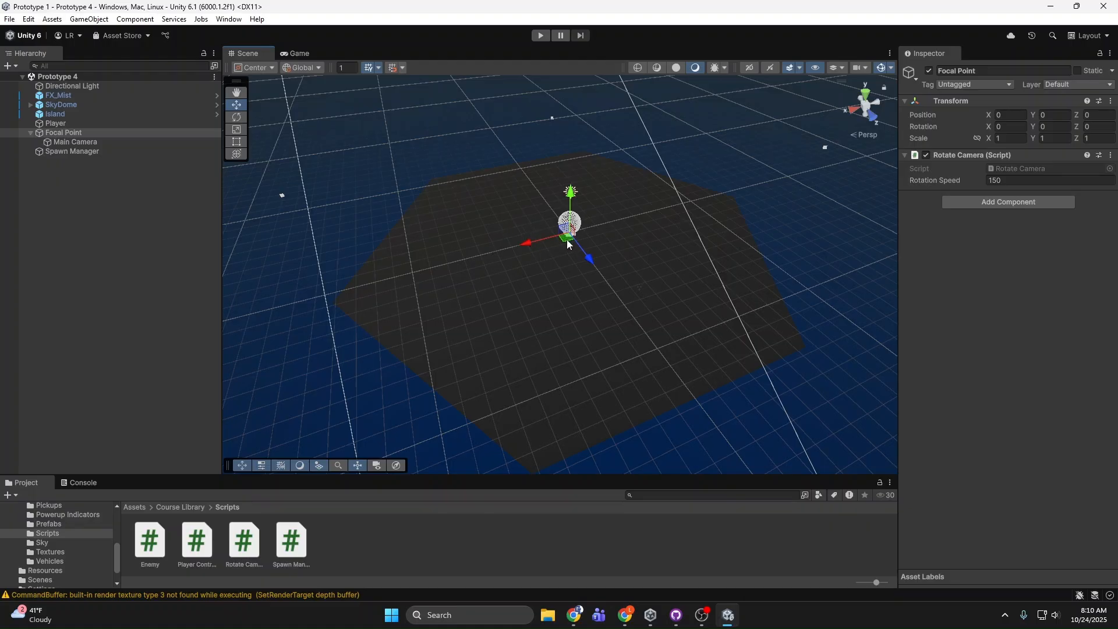
{"action": "right_click_drag", "start_coordinate": [566, 237], "coordinate": [555, 231]}
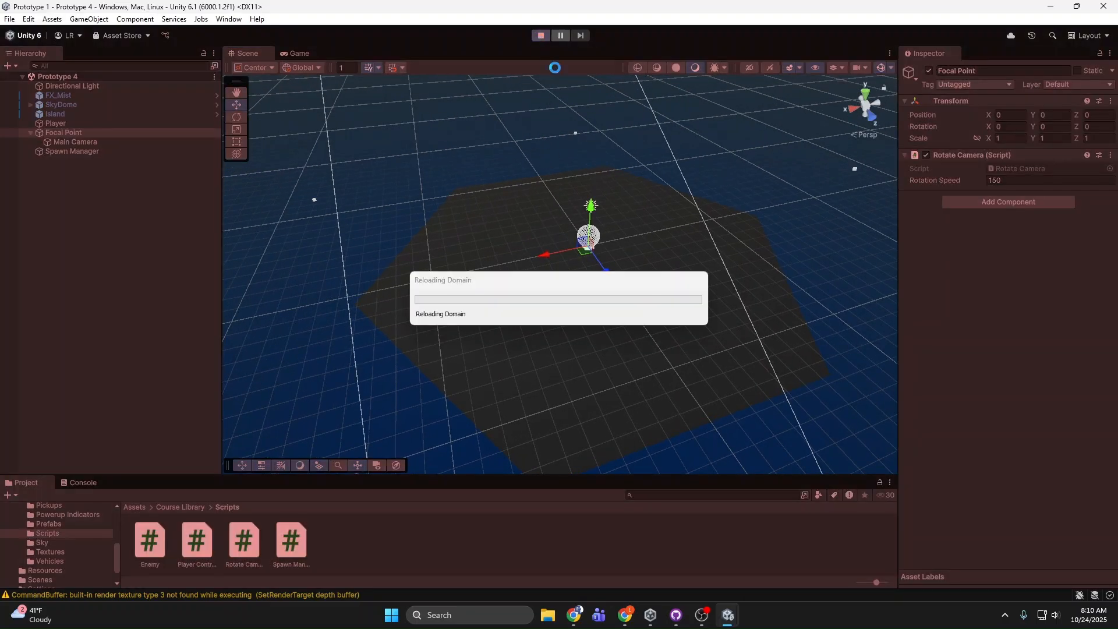
Step: Play-test Prototype 4 in the Game view by rotating the camera around the focal point, and stop play mode
{"action": "left_click", "coordinate": [539, 36]}
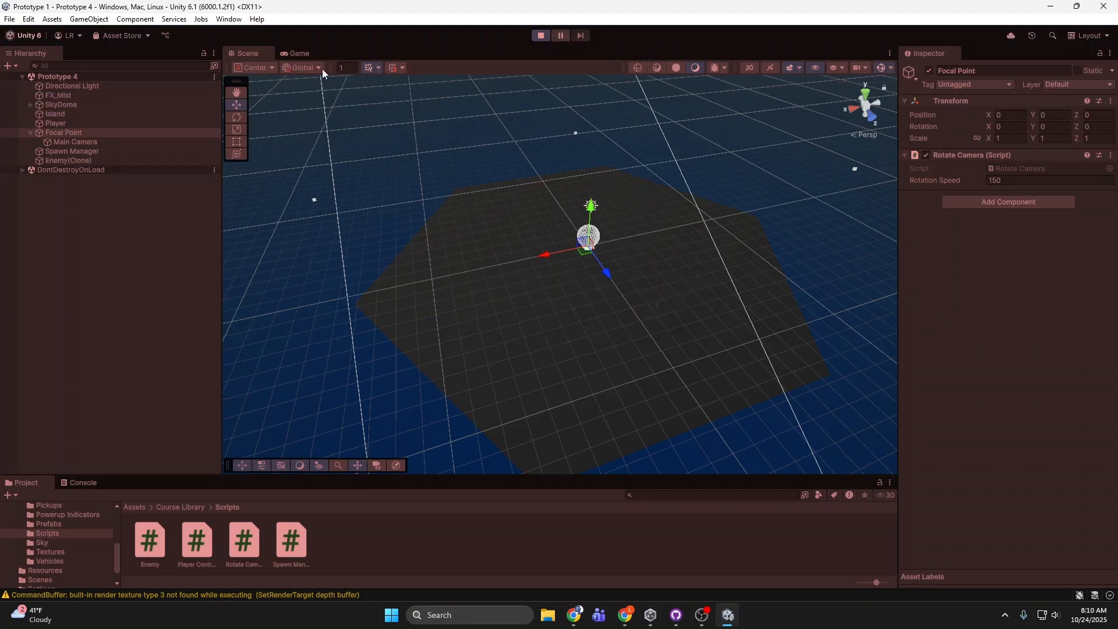
{"action": "left_click", "coordinate": [303, 54]}
{"action": "key", "text": "d"}
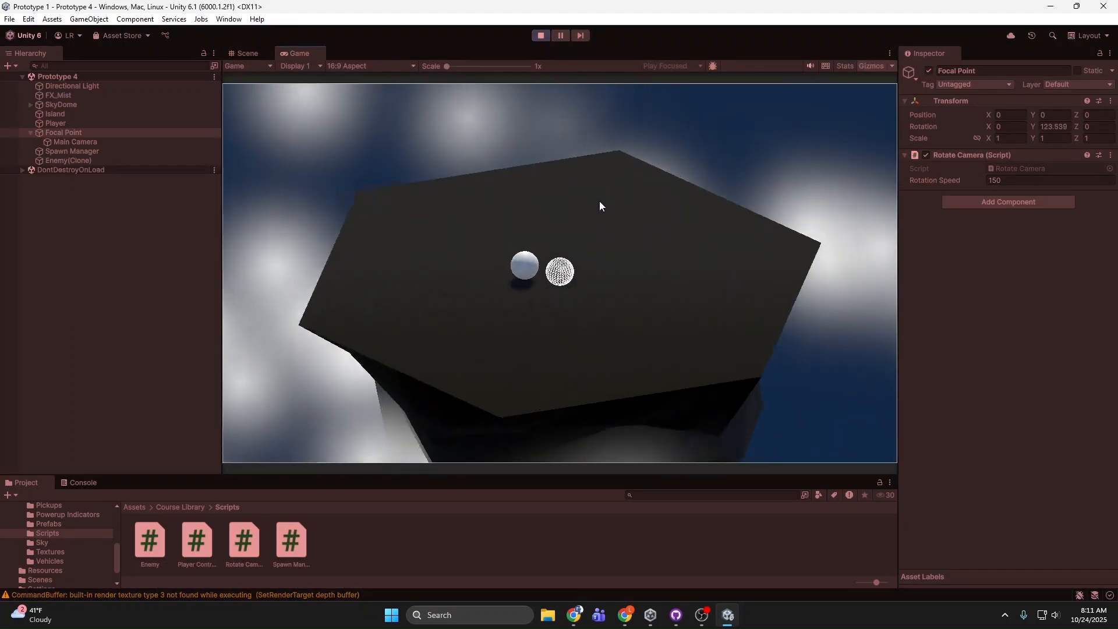
{"action": "left_click", "coordinate": [539, 35]}
{"action": "right_click_drag", "start_coordinate": [600, 156], "coordinate": [927, 63]}
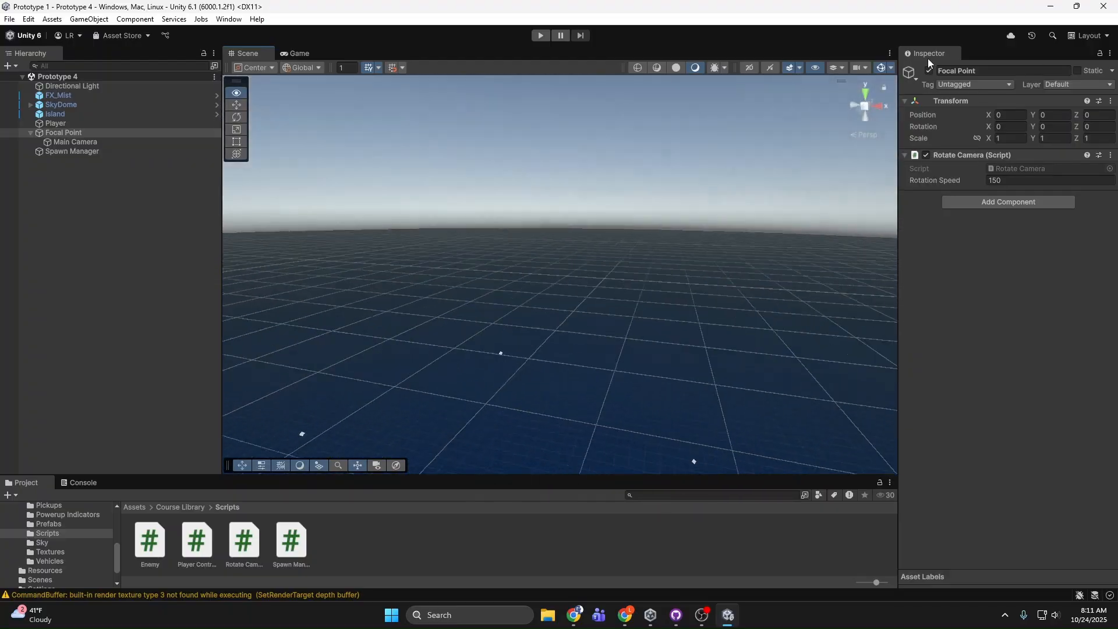
{"action": "key", "text": "f"}
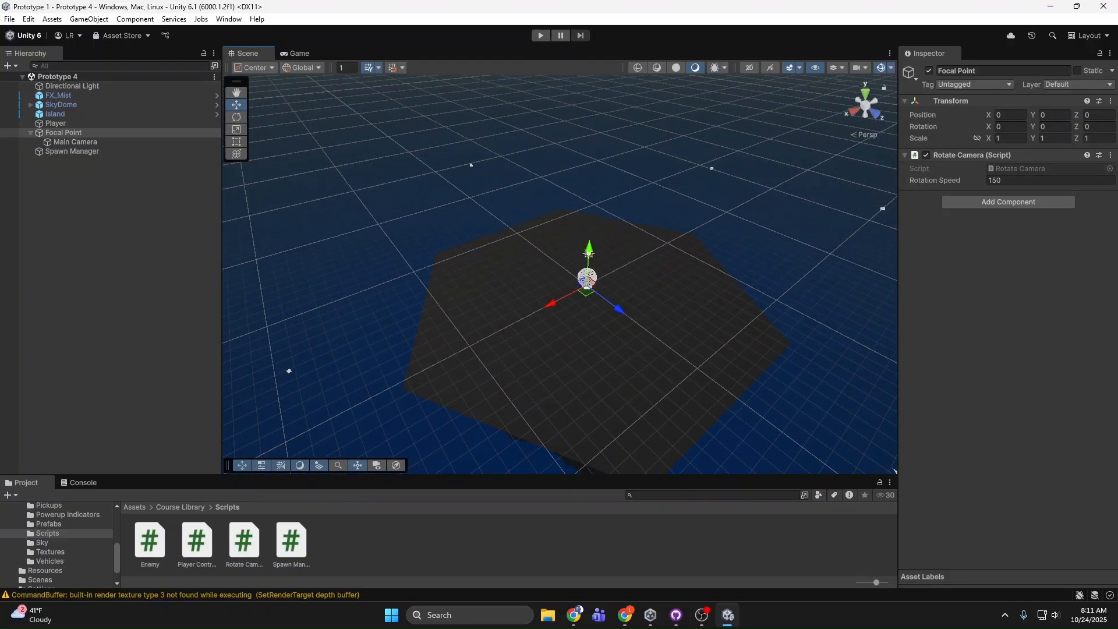
{"action": "key", "text": "alt+Tab"}
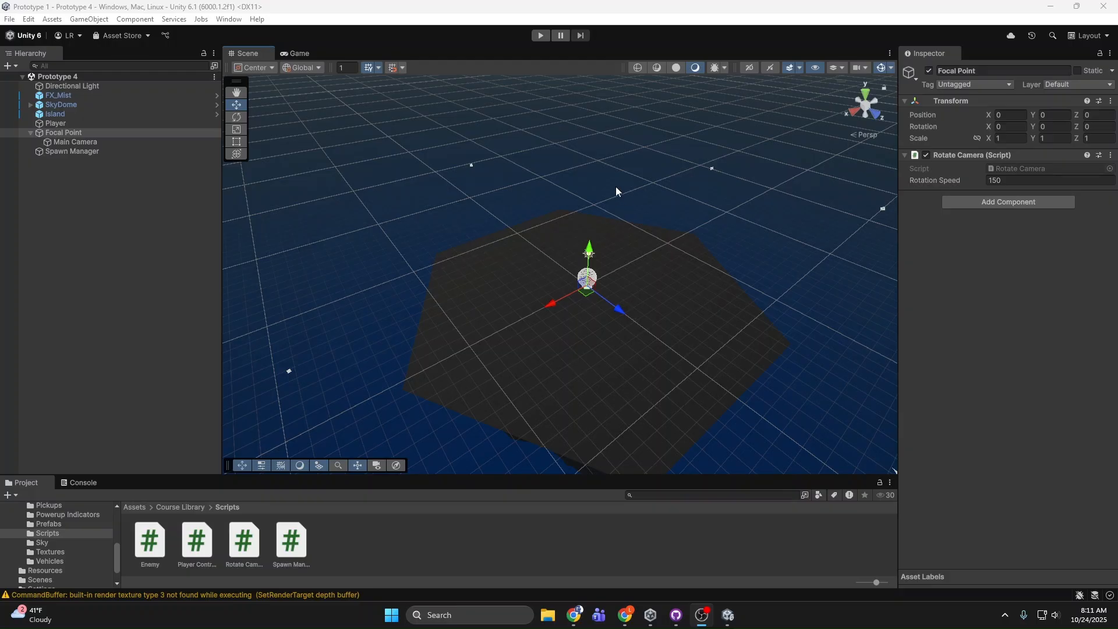
Step: Open the Spawn Manager script and examine its enemy Instantiate call and the random-position code in GenerateSpawnPosition
{"action": "right_click_drag", "start_coordinate": [427, 200], "coordinate": [463, 214]}
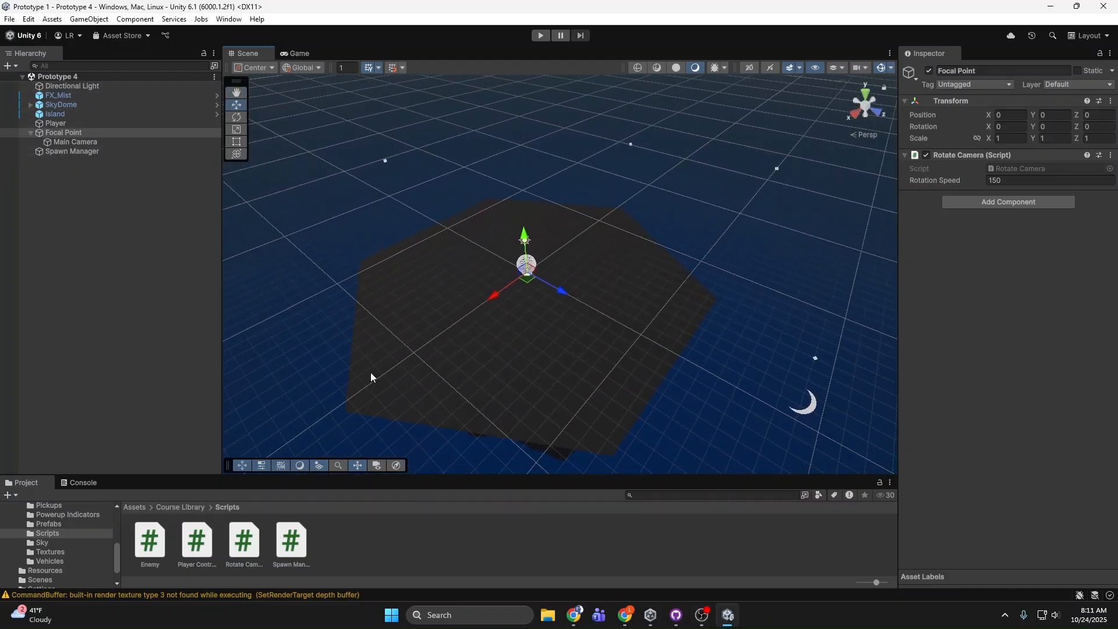
{"action": "double_click", "coordinate": [291, 540]}
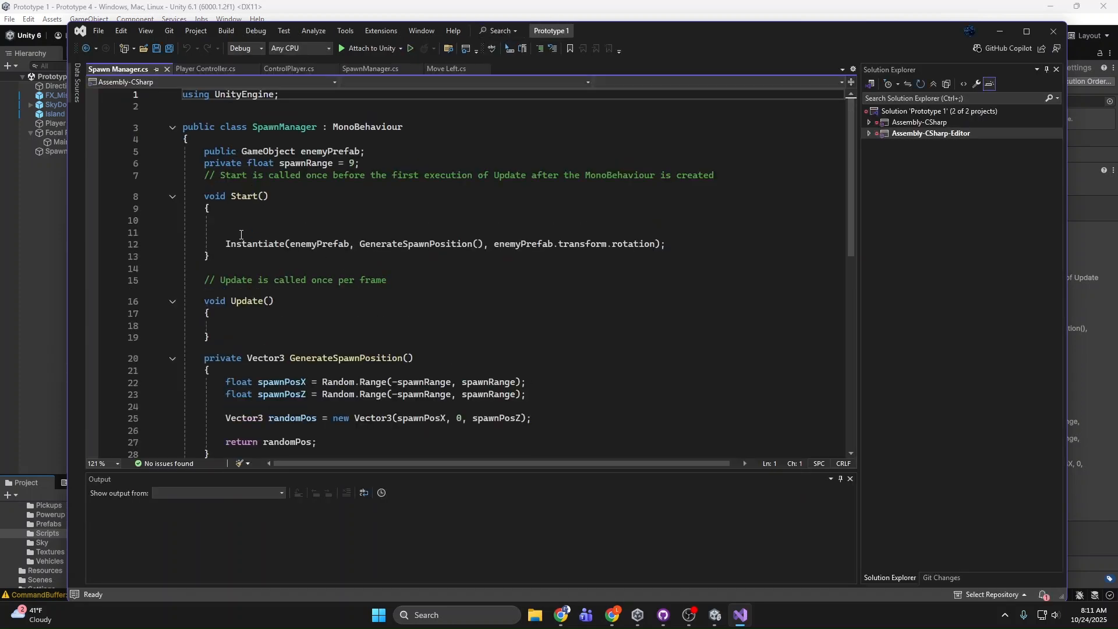
{"action": "left_click", "coordinate": [241, 234]}
{"action": "scroll", "coordinate": [261, 255], "scroll_direction": "down", "scroll_amount": 2}
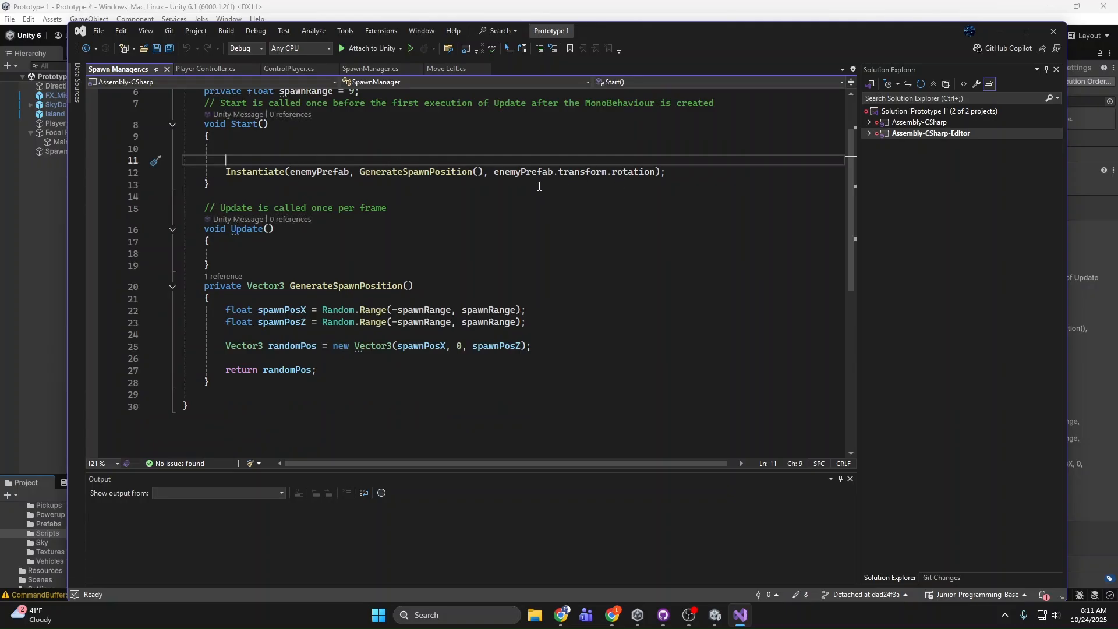
{"action": "left_click_drag", "start_coordinate": [527, 339], "coordinate": [210, 313]}
{"action": "left_click", "coordinate": [360, 337]}
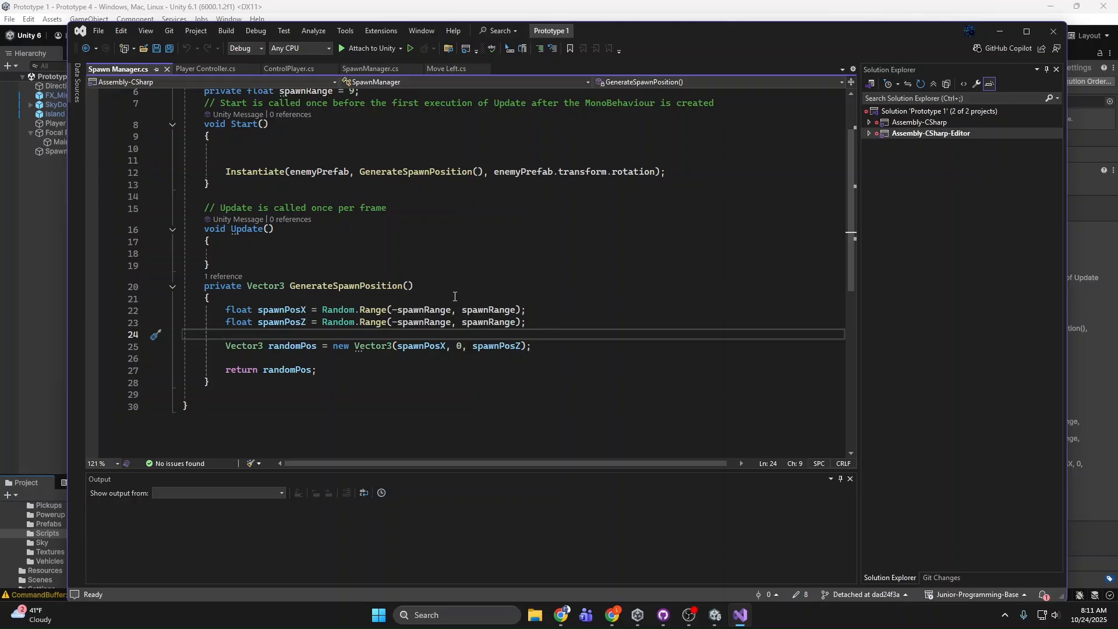
{"action": "scroll", "coordinate": [455, 297], "scroll_direction": "up", "scroll_amount": 2}
{"action": "scroll", "coordinate": [361, 173], "scroll_direction": "down", "scroll_amount": 2}
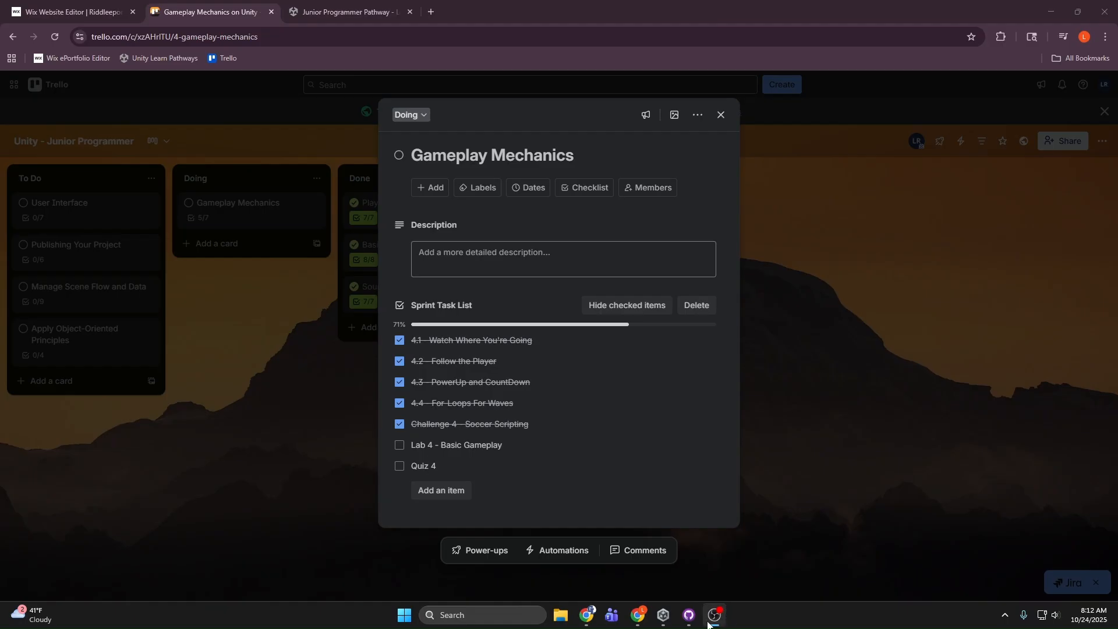
Step: Review the Basic Gameplay mission in Unity Learn's Junior Programmer pathway and the Gameplay Mechanics sprint task list in Trello
{"action": "left_click", "coordinate": [689, 615]}
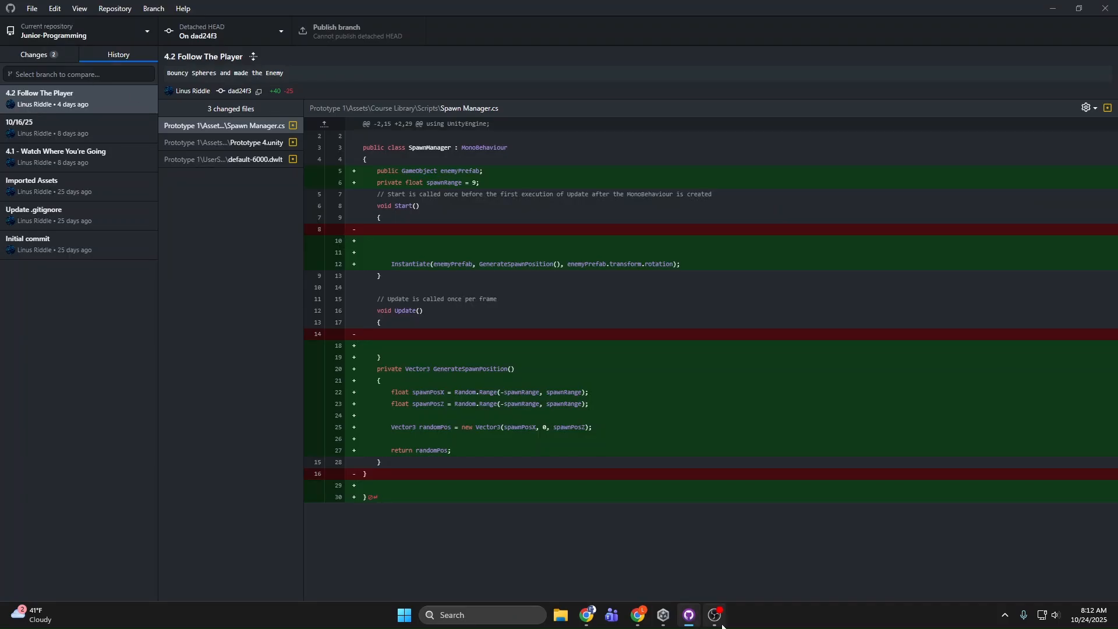
{"action": "left_click", "coordinate": [637, 615]}
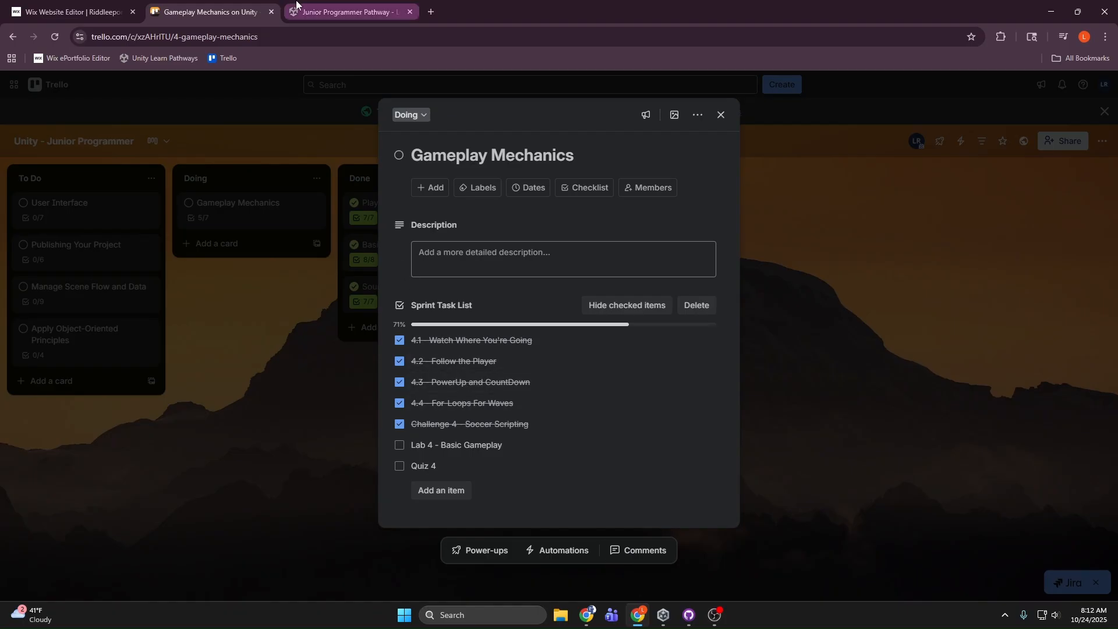
{"action": "left_click", "coordinate": [344, 11]}
{"action": "scroll", "coordinate": [761, 292], "scroll_direction": "down", "scroll_amount": 3}
{"action": "scroll", "coordinate": [760, 293], "scroll_direction": "up", "scroll_amount": 3}
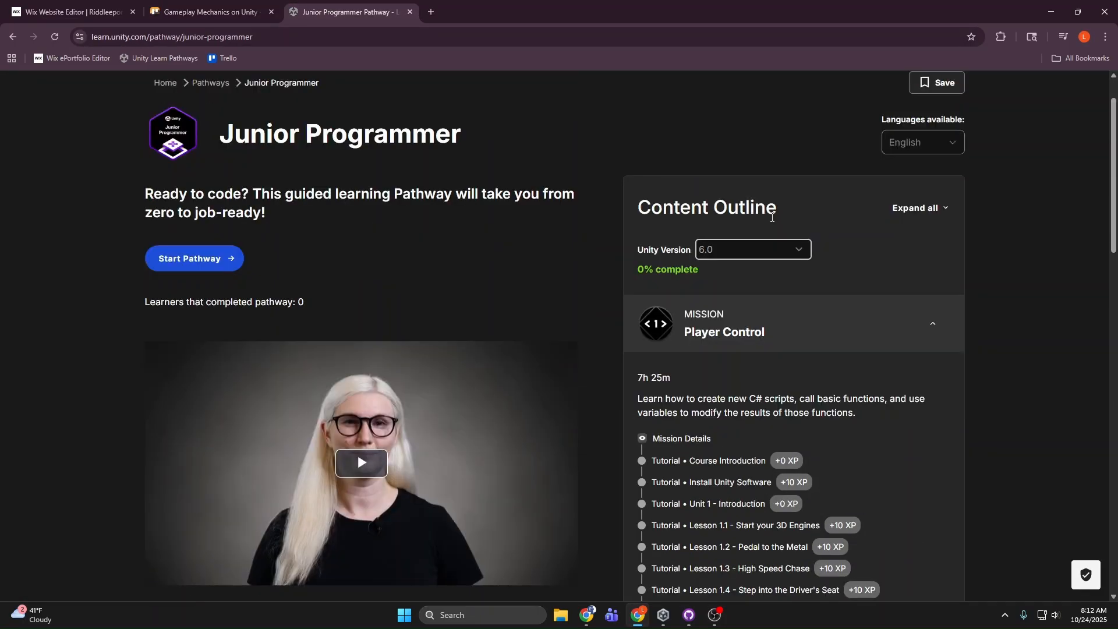
{"action": "scroll", "coordinate": [780, 437], "scroll_direction": "down", "scroll_amount": 6}
{"action": "scroll", "coordinate": [782, 453], "scroll_direction": "down", "scroll_amount": 4}
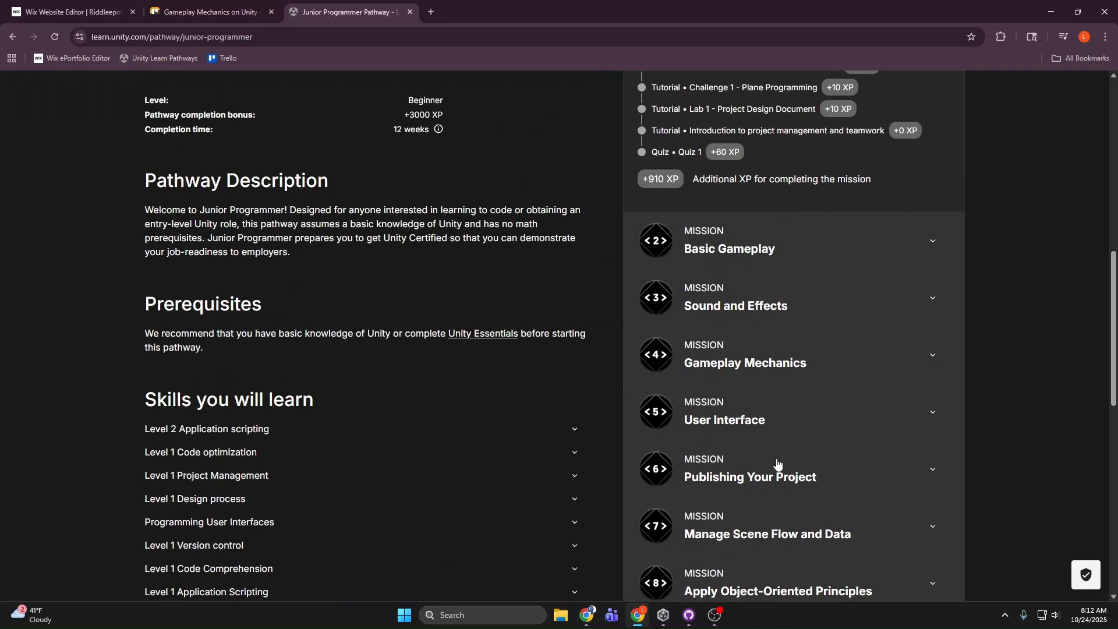
{"action": "left_click", "coordinate": [809, 259]}
{"action": "scroll", "coordinate": [774, 296], "scroll_direction": "up", "scroll_amount": 15}
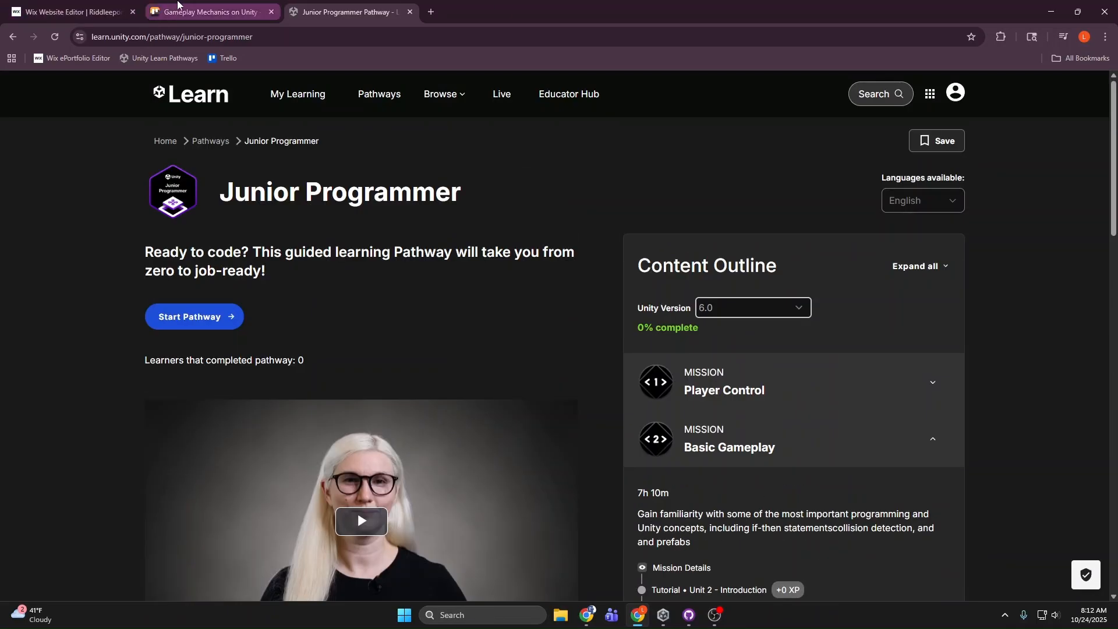
{"action": "left_click", "coordinate": [209, 11]}
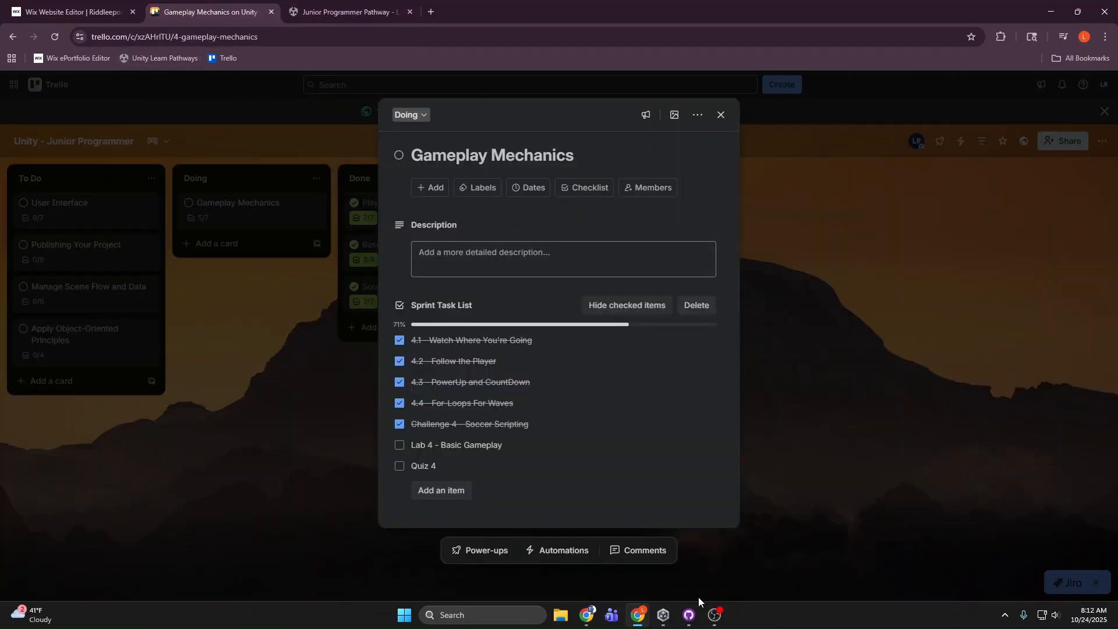
Step: Switch to GitHub Desktop and discard all changed files in the Junior-Programming repository
{"action": "left_click", "coordinate": [688, 615]}
{"action": "left_click", "coordinate": [36, 58]}
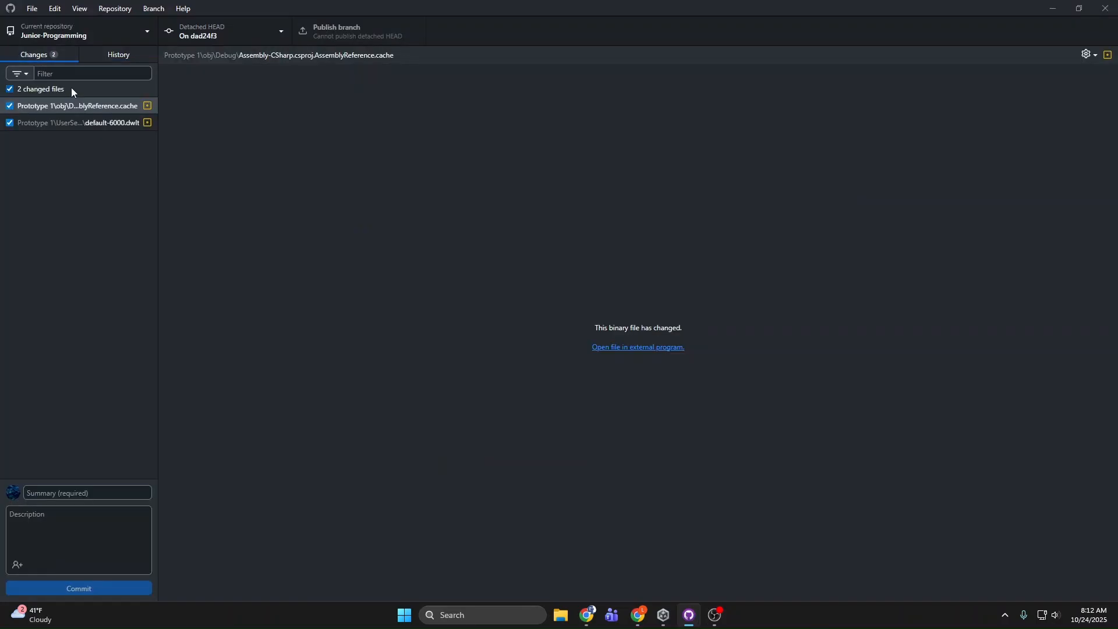
{"action": "right_click", "coordinate": [58, 90]}
{"action": "left_click", "coordinate": [99, 105]}
{"action": "left_click", "coordinate": [595, 356]}
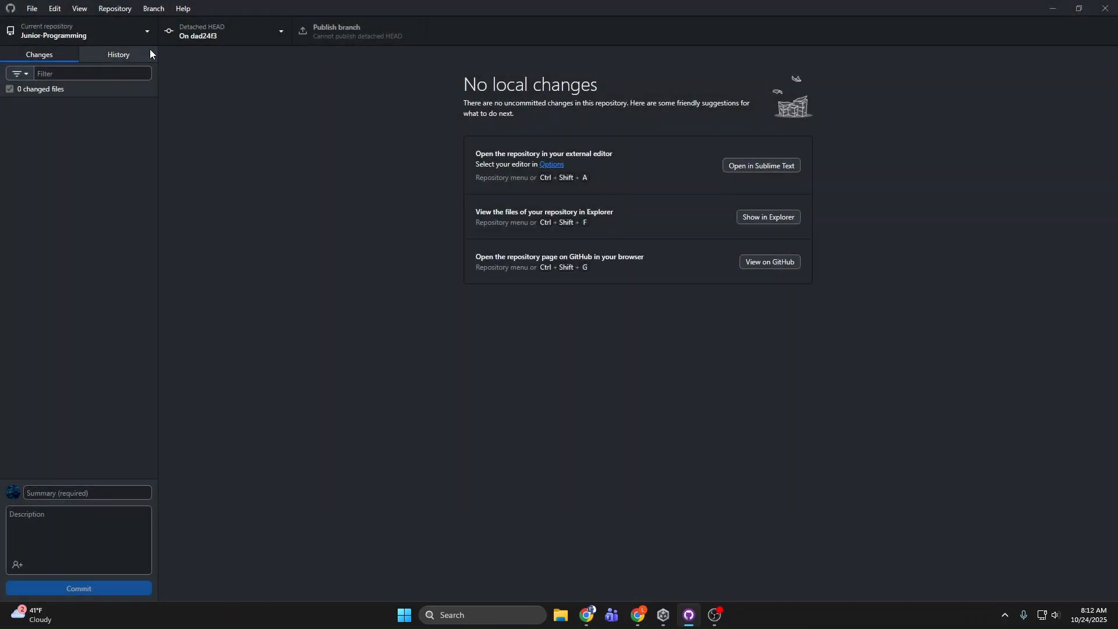
Step: Switch the Junior-Programming repository to the Gameplay-Mechanics branch from its commit history
{"action": "left_click", "coordinate": [149, 51]}
{"action": "left_click", "coordinate": [198, 35]}
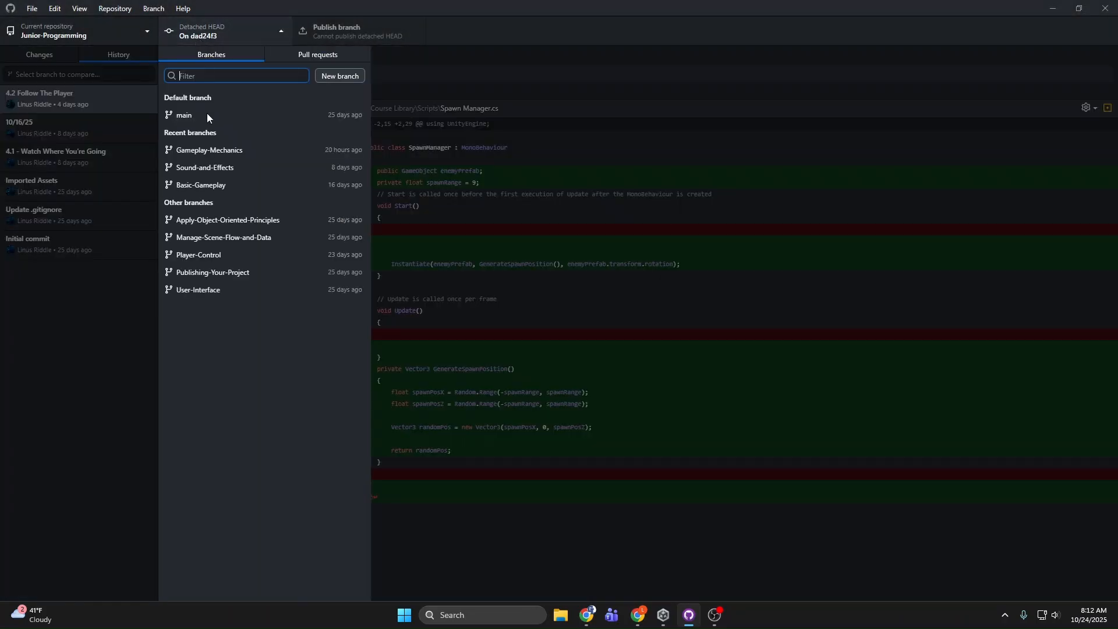
{"action": "left_click", "coordinate": [225, 150]}
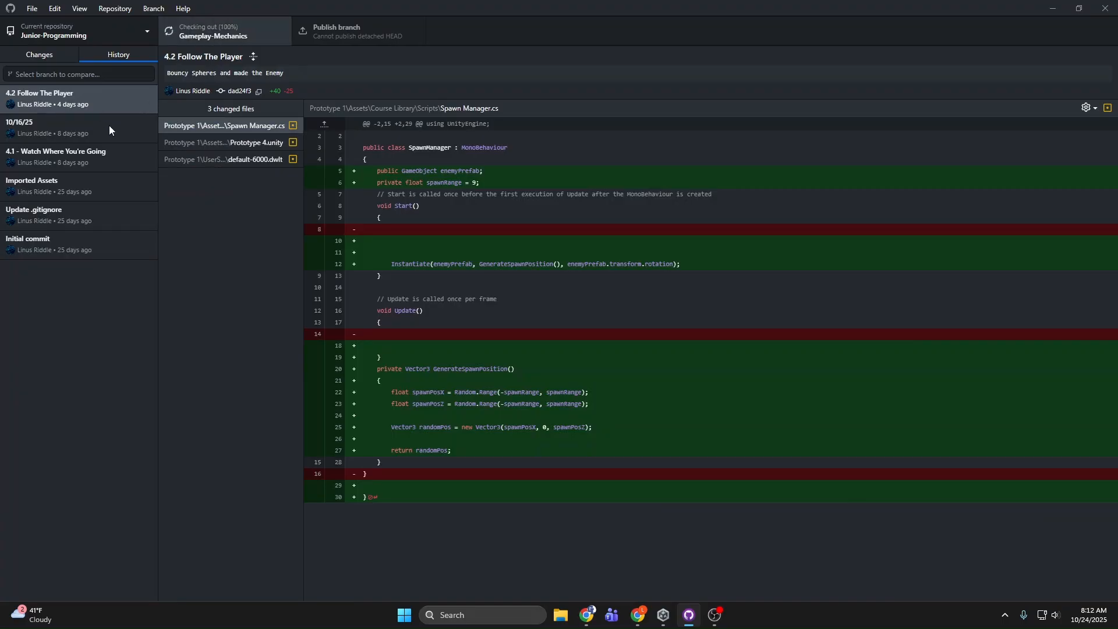
Step: Check out the 4.4 - For-Loops For Waves commit and return to the Prototype 4 scene in Unity
{"action": "right_click", "coordinate": [82, 270]}
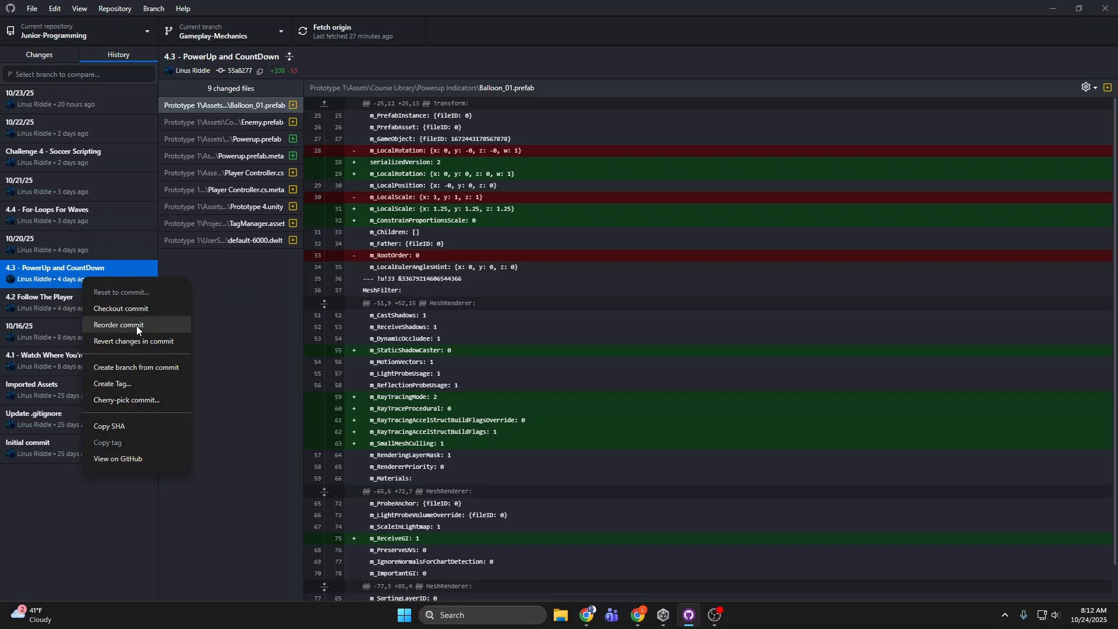
{"action": "right_click", "coordinate": [70, 208]}
{"action": "left_click", "coordinate": [128, 249]}
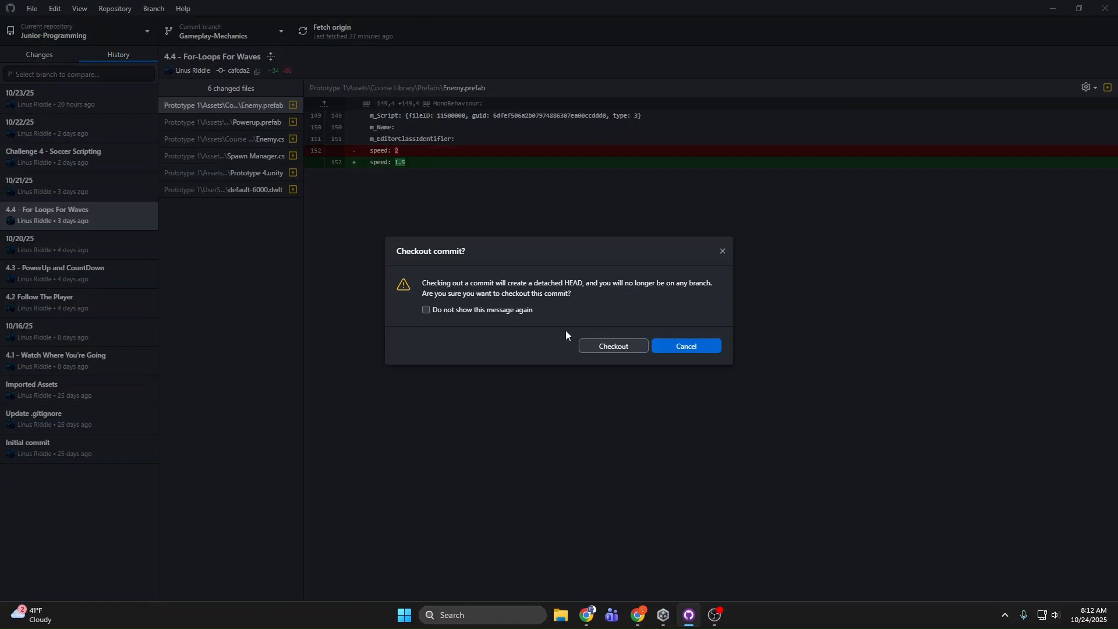
{"action": "left_click", "coordinate": [605, 345]}
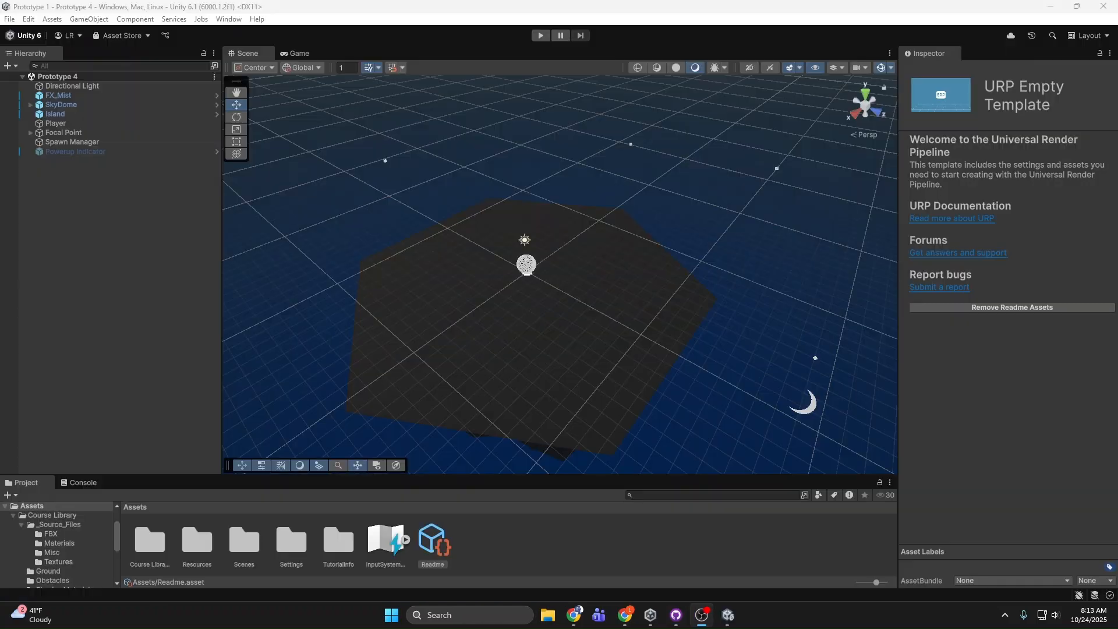
{"action": "right_click_drag", "start_coordinate": [684, 382], "coordinate": [617, 382]}
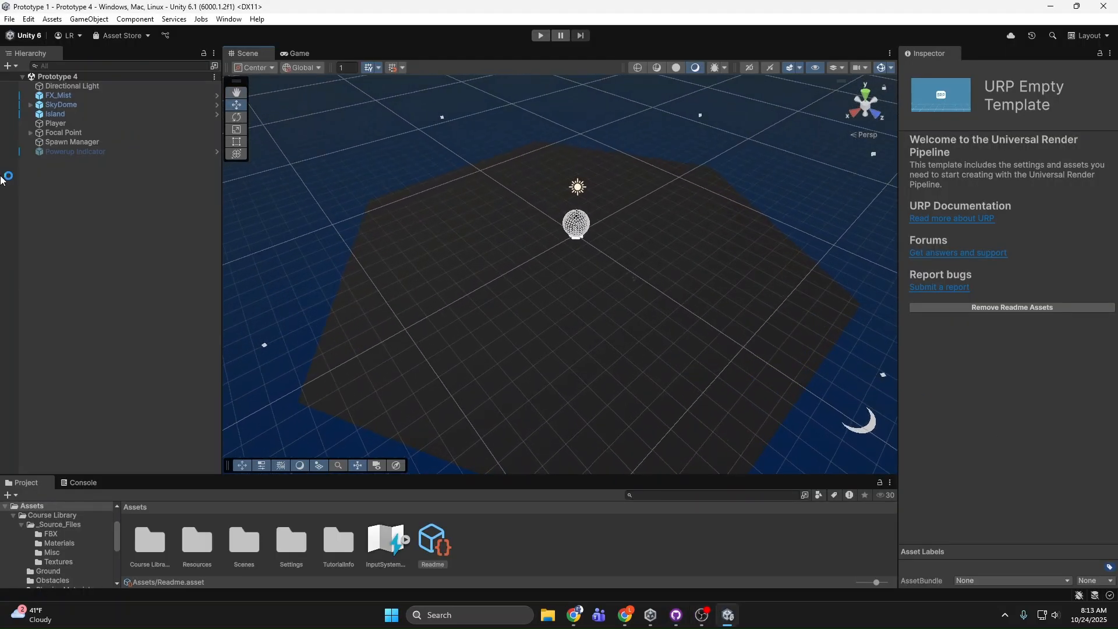
Step: Activate the Powerup Indicator, inspect its balloon model beside the player ball in the scene, and deactivate it again
{"action": "left_click", "coordinate": [76, 151]}
{"action": "right_click_drag", "start_coordinate": [498, 225], "coordinate": [994, 28]}
{"action": "key", "text": "w"}
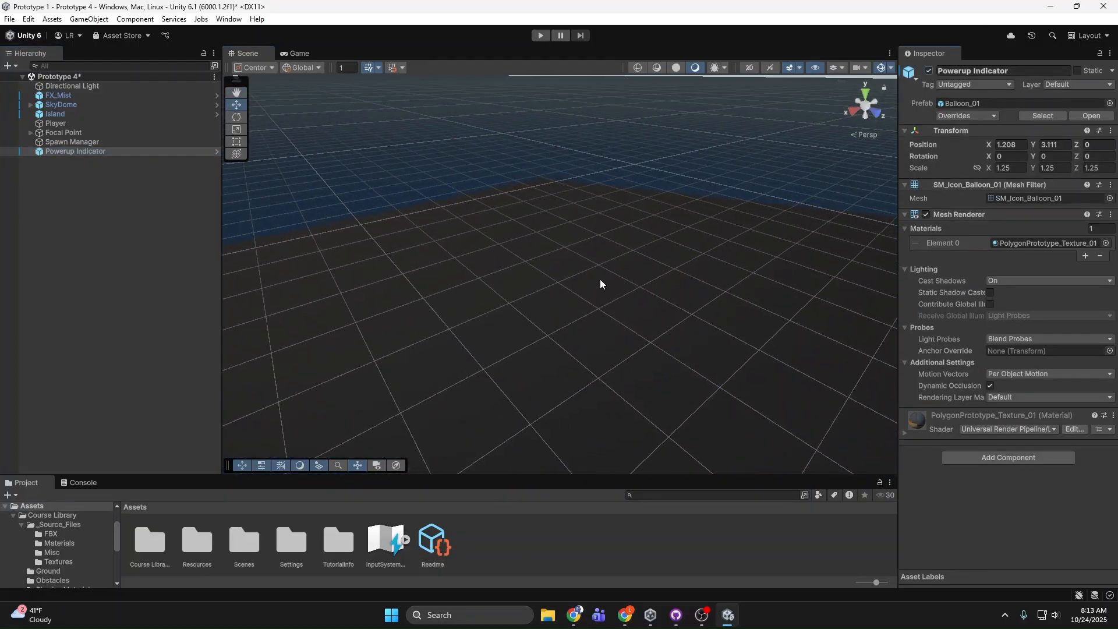
{"action": "key", "text": "f"}
{"action": "right_click_drag", "start_coordinate": [673, 267], "coordinate": [580, 285]}
{"action": "key", "text": "w"}
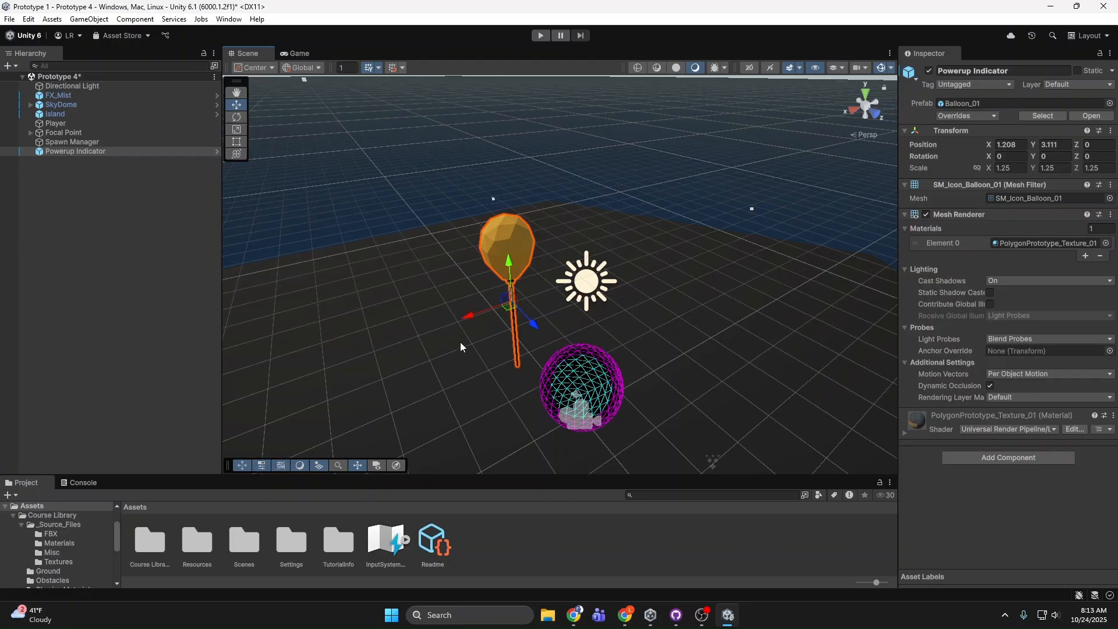
{"action": "right_click_drag", "start_coordinate": [462, 347], "coordinate": [465, 371]}
{"action": "key", "text": "s"}
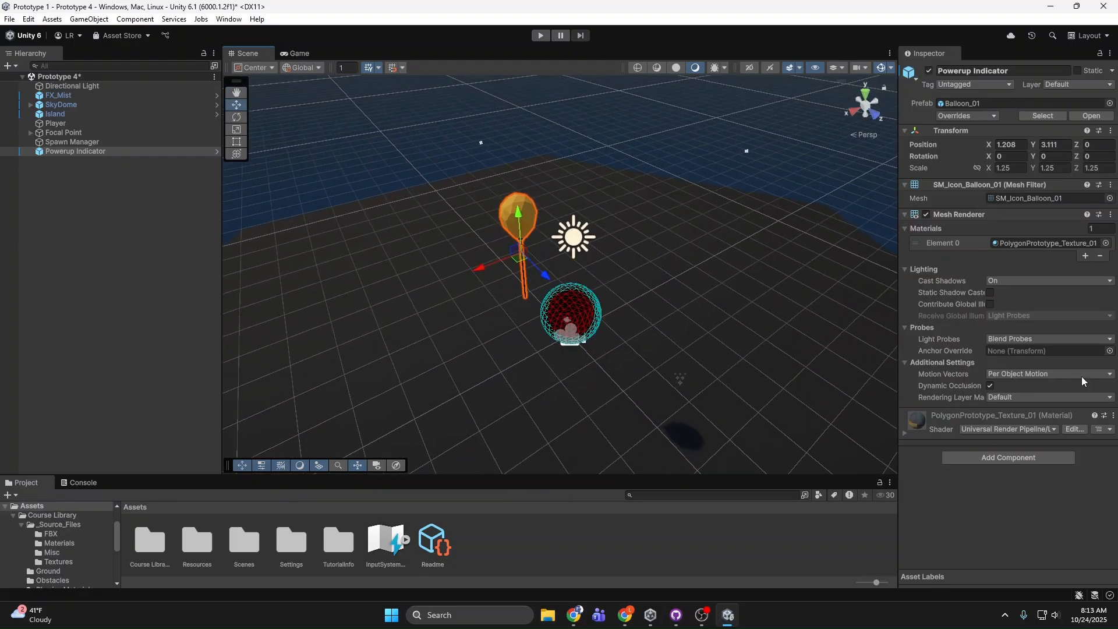
{"action": "left_click", "coordinate": [930, 70]}
Step: Select the Player and inspect its wireframe sphere up close in the scene
{"action": "left_click", "coordinate": [583, 315]}
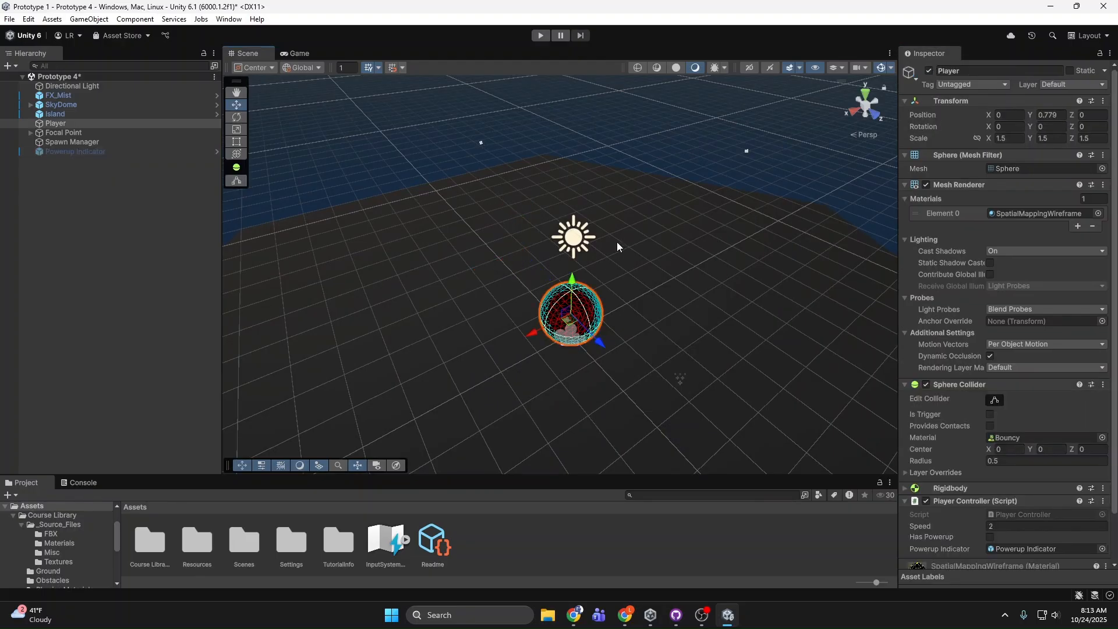
{"action": "right_click_drag", "start_coordinate": [617, 242], "coordinate": [619, 266]}
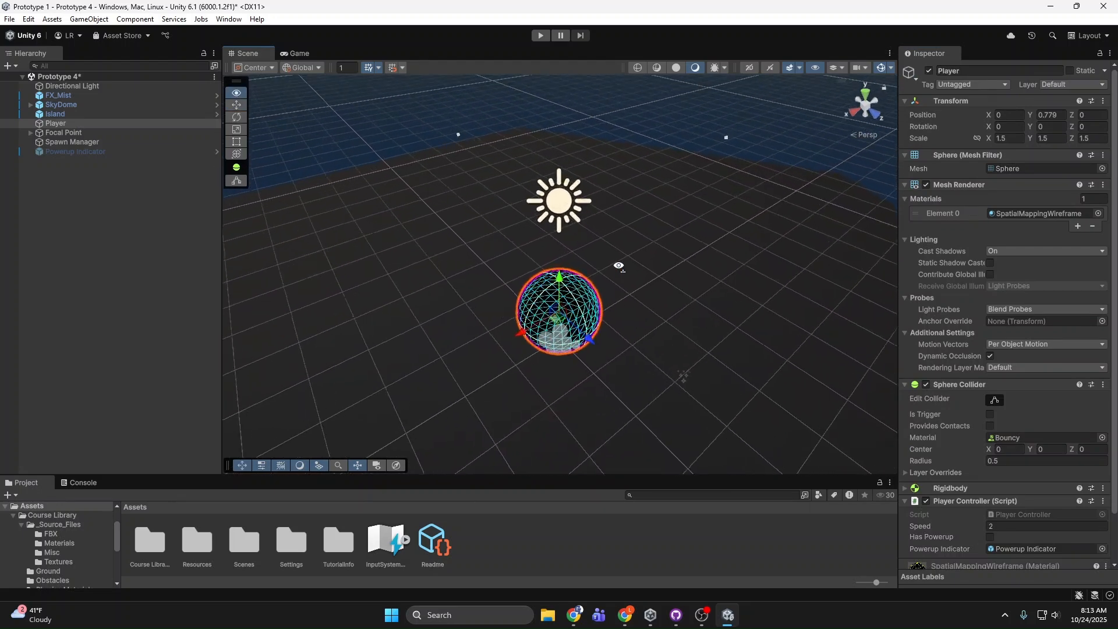
{"action": "scroll", "coordinate": [552, 322], "scroll_direction": "up", "scroll_amount": 3}
{"action": "scroll", "coordinate": [616, 274], "scroll_direction": "down", "scroll_amount": 8}
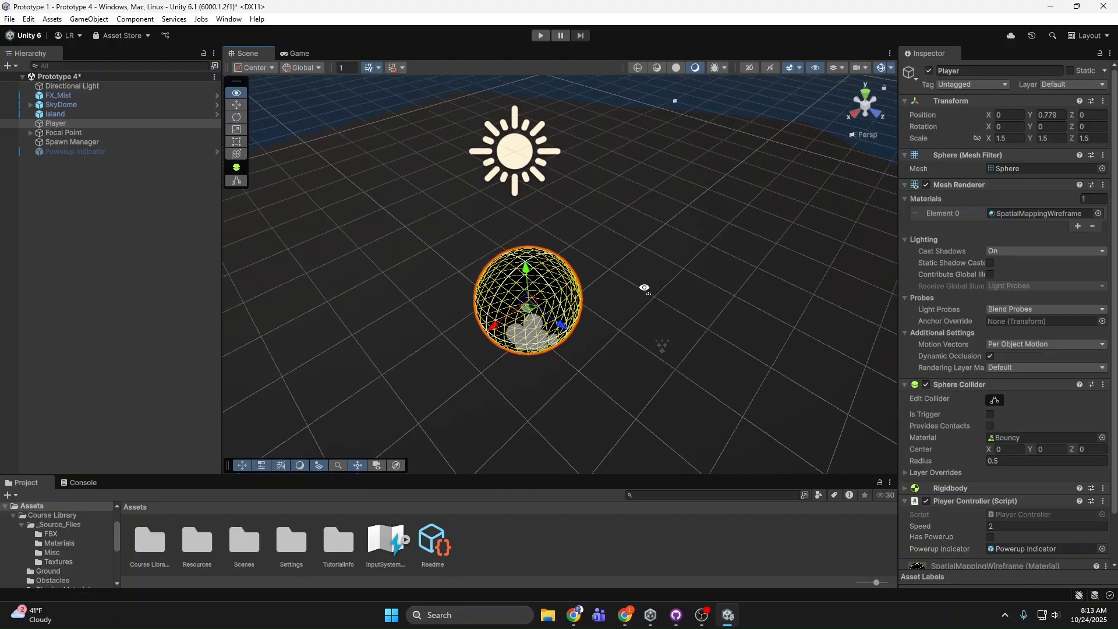
Step: Start a play-test of Prototype 4, steer the ball to knock the first enemy off the island and collect the powerup
{"action": "left_click", "coordinate": [540, 35]}
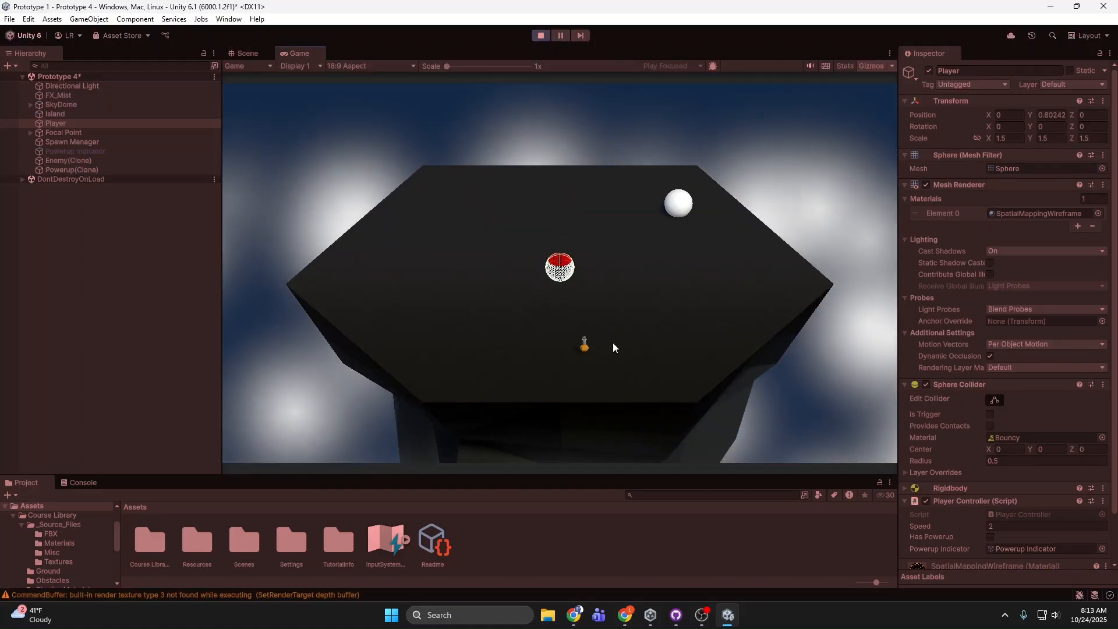
{"action": "key", "text": "a"}
{"action": "key", "text": "s"}
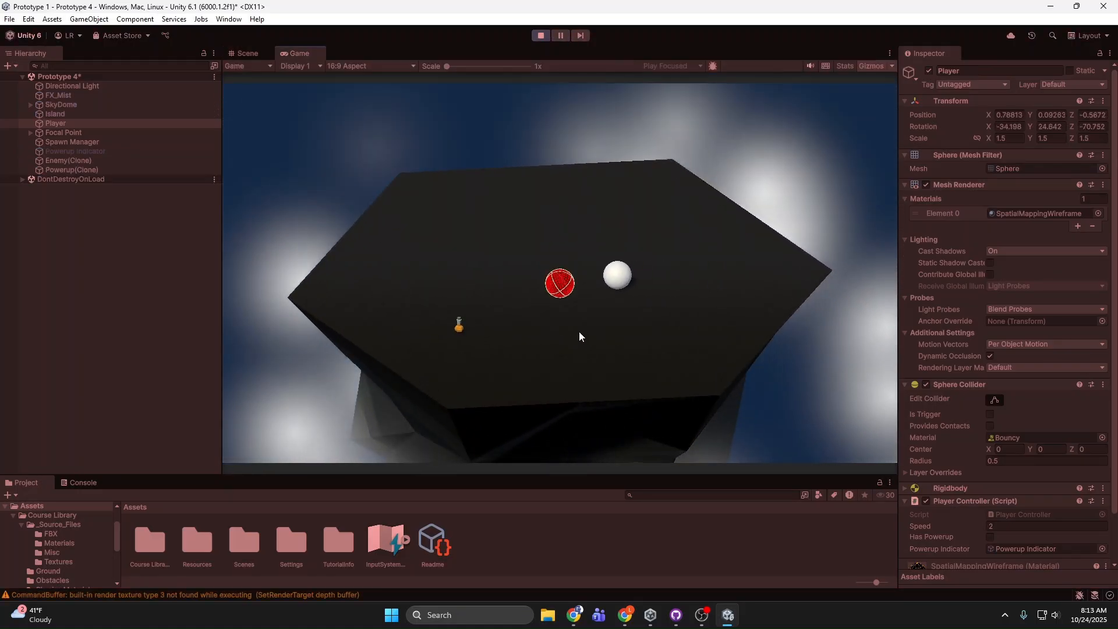
{"action": "key", "text": "a"}
{"action": "key", "text": "d"}
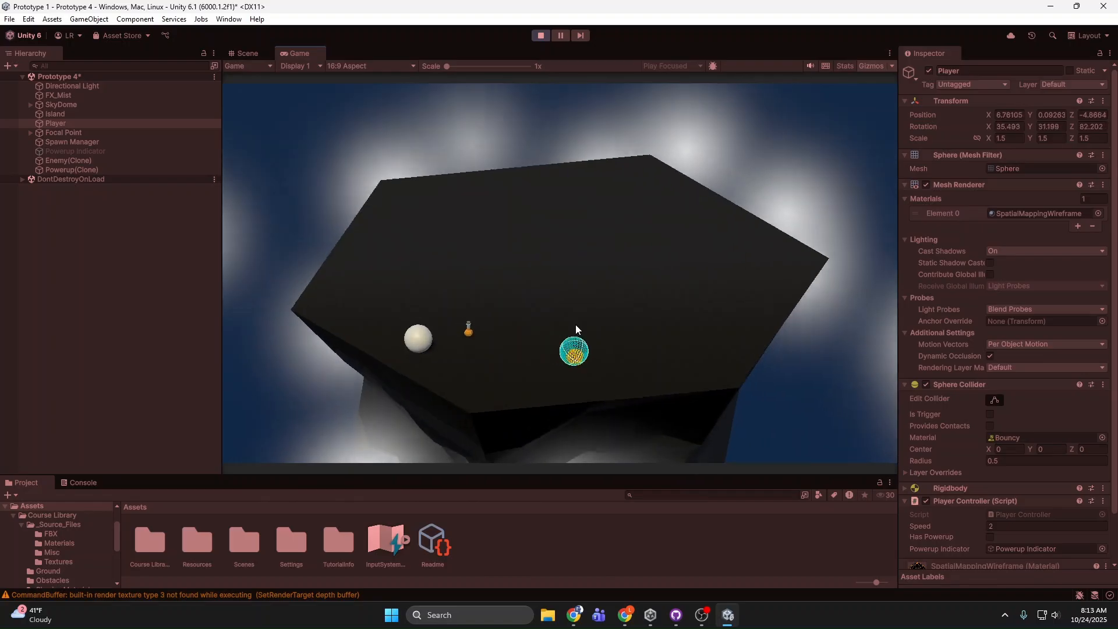
{"action": "key", "text": "a"}
{"action": "key", "text": "w"}
{"action": "key", "text": "d"}
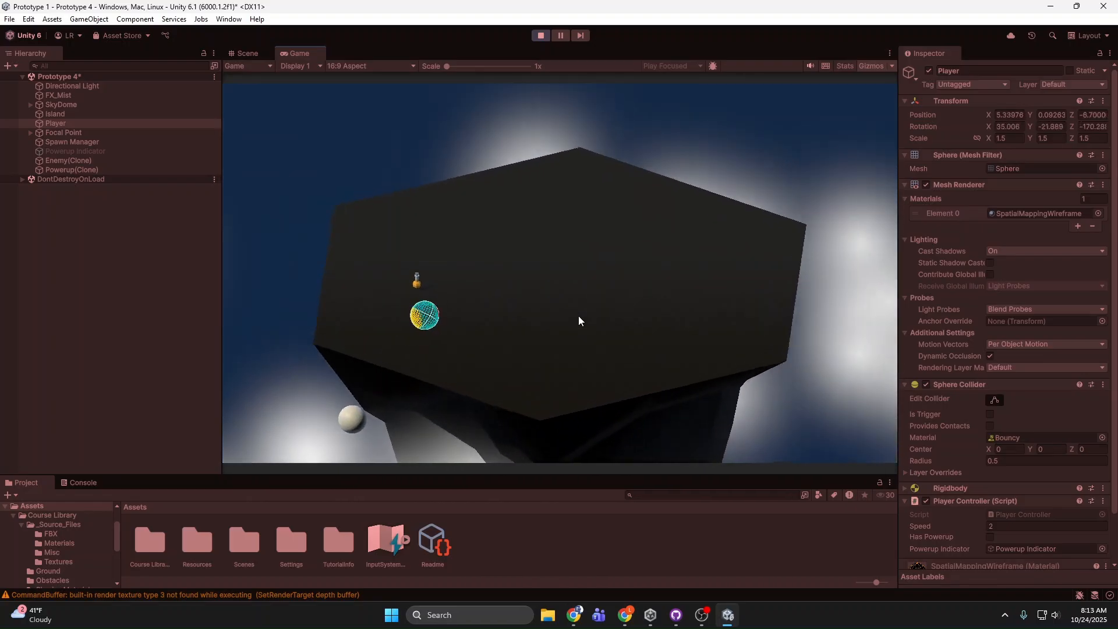
{"action": "key", "text": "d"}
{"action": "key", "text": "w"}
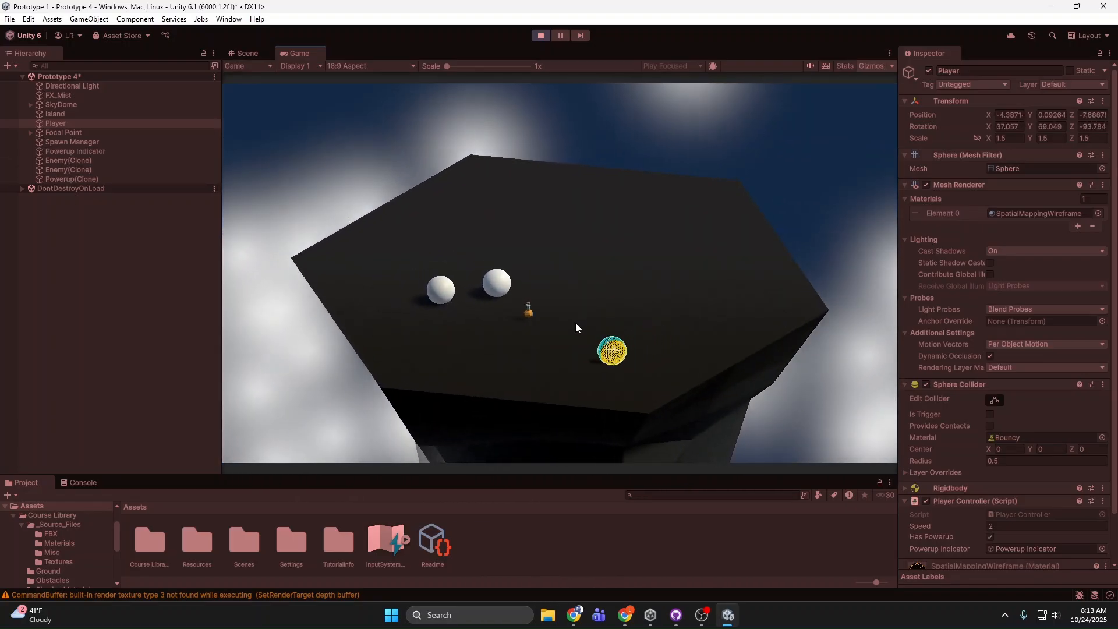
Step: Play on with the ball against the larger enemy waves until it falls off the island, and end the play-test
{"action": "key", "text": "d"}
{"action": "key", "text": "a"}
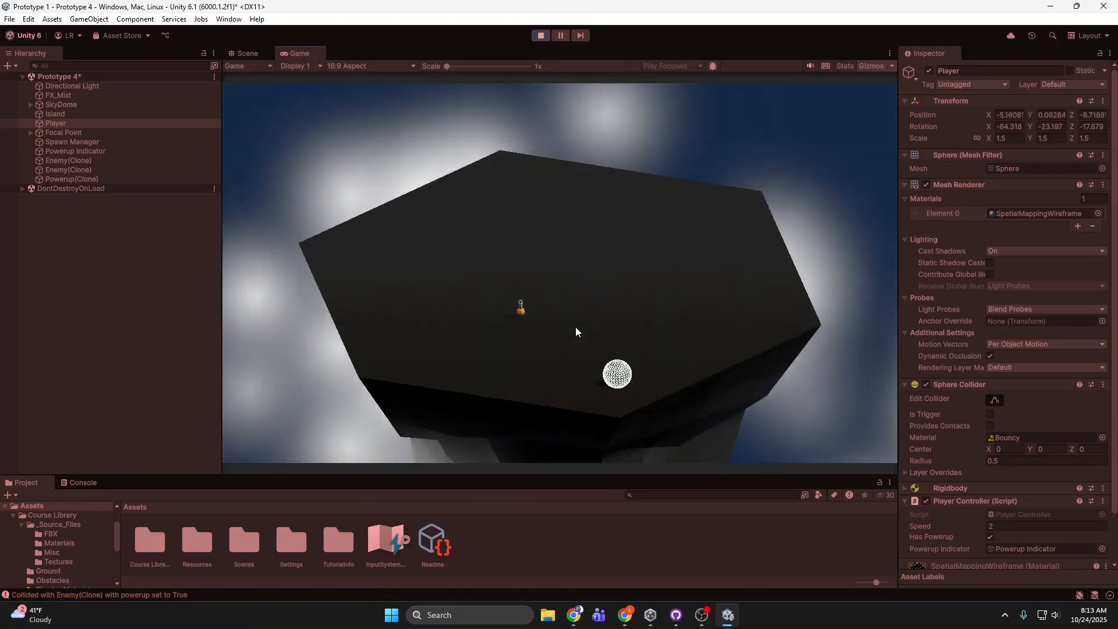
{"action": "key", "text": "a"}
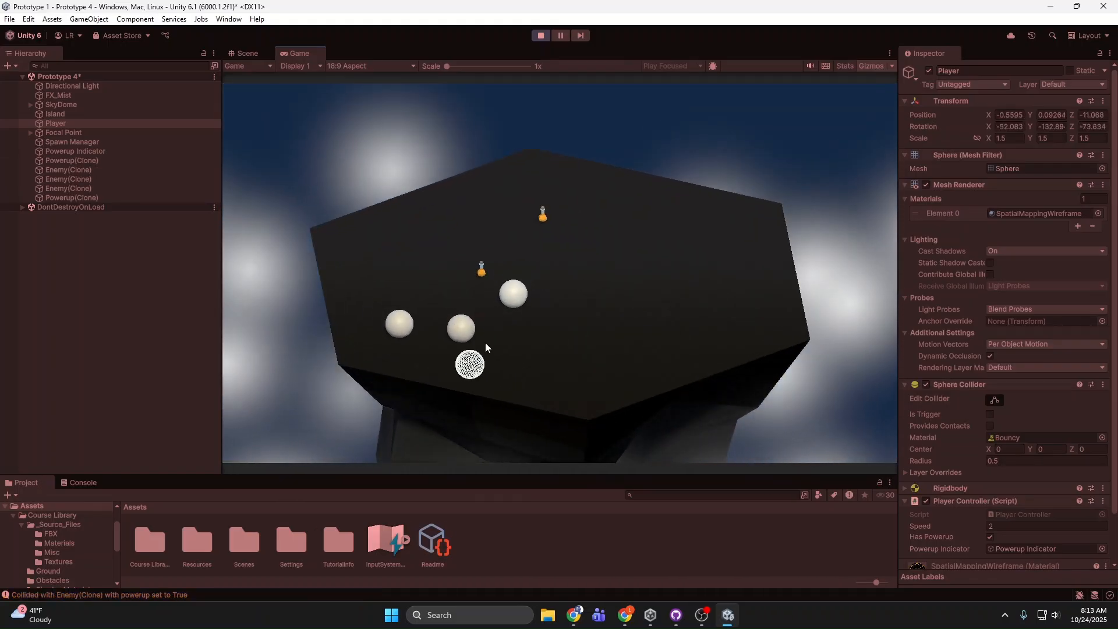
{"action": "key", "text": "a"}
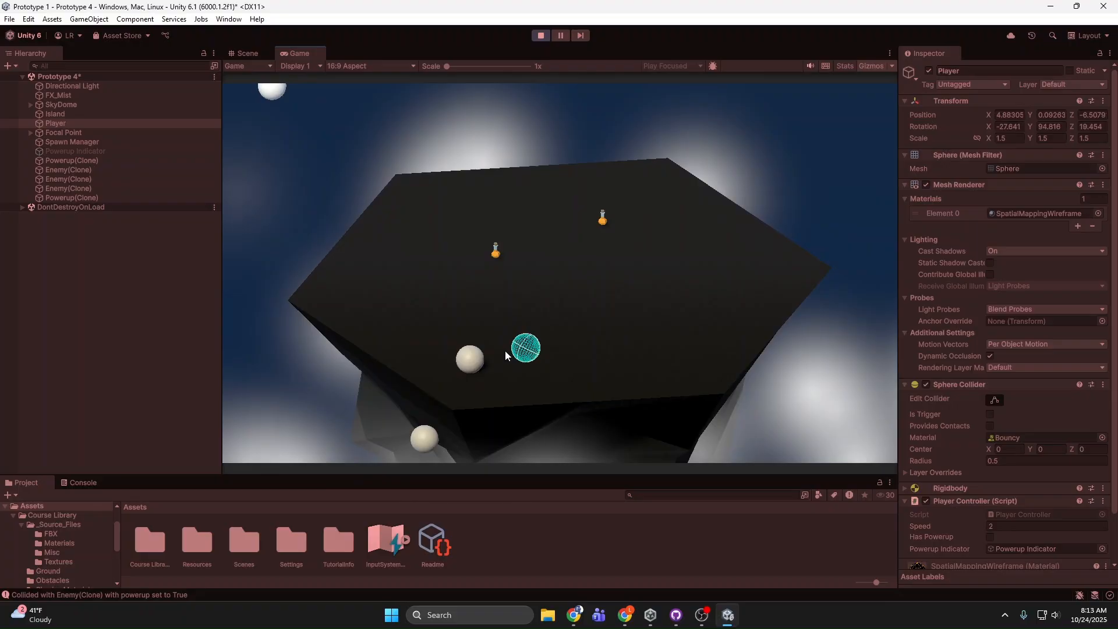
{"action": "key", "text": "a"}
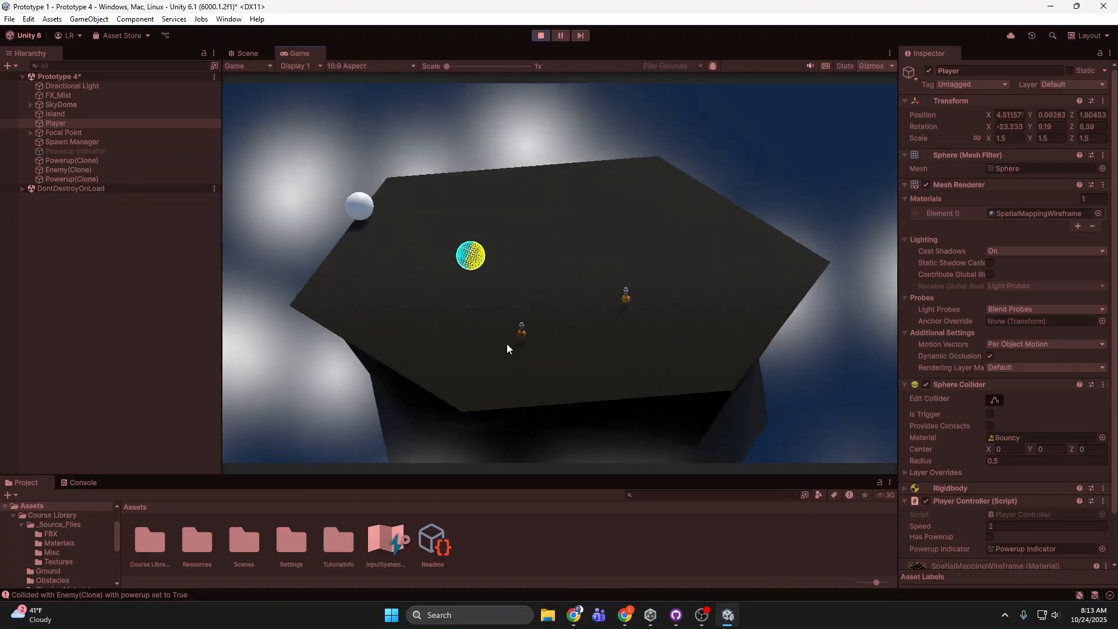
{"action": "key", "text": "a"}
{"action": "key", "text": "d"}
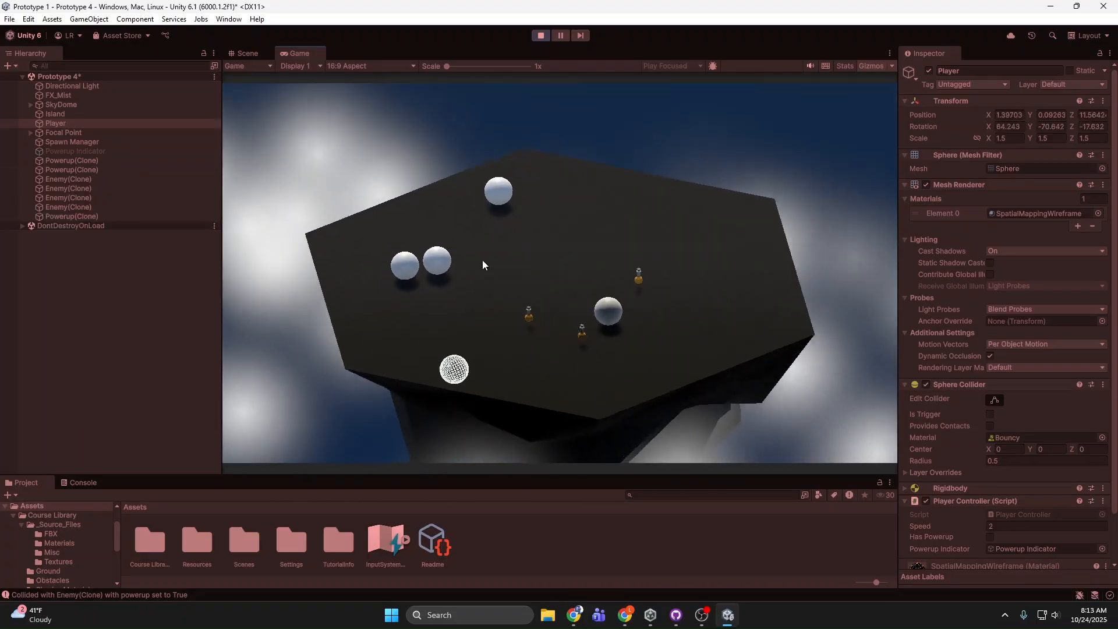
{"action": "key", "text": "d"}
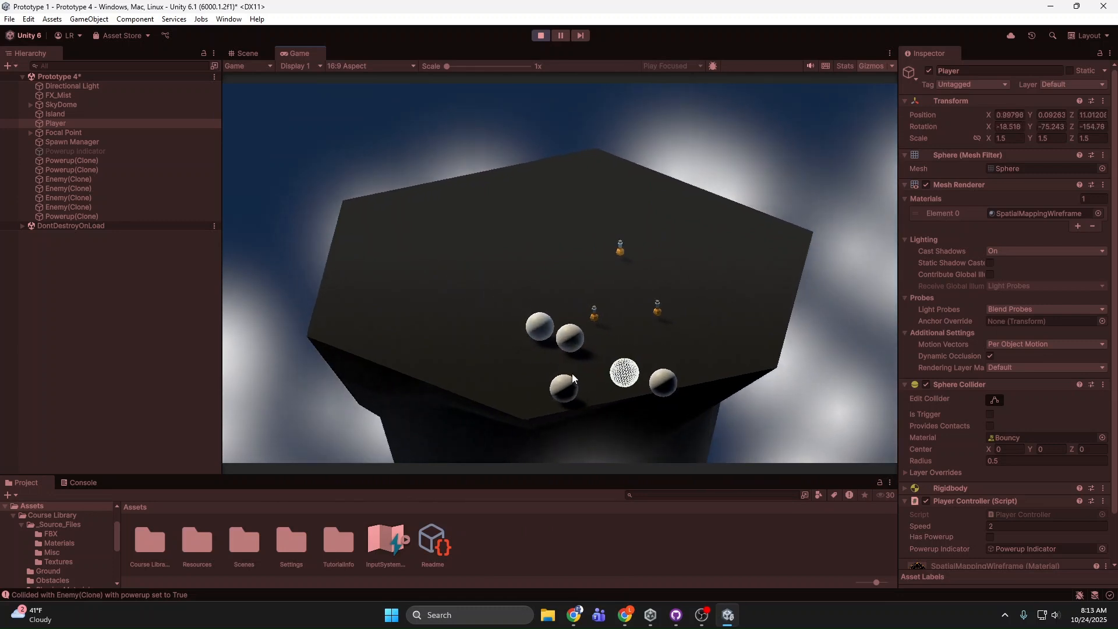
{"action": "key", "text": "a"}
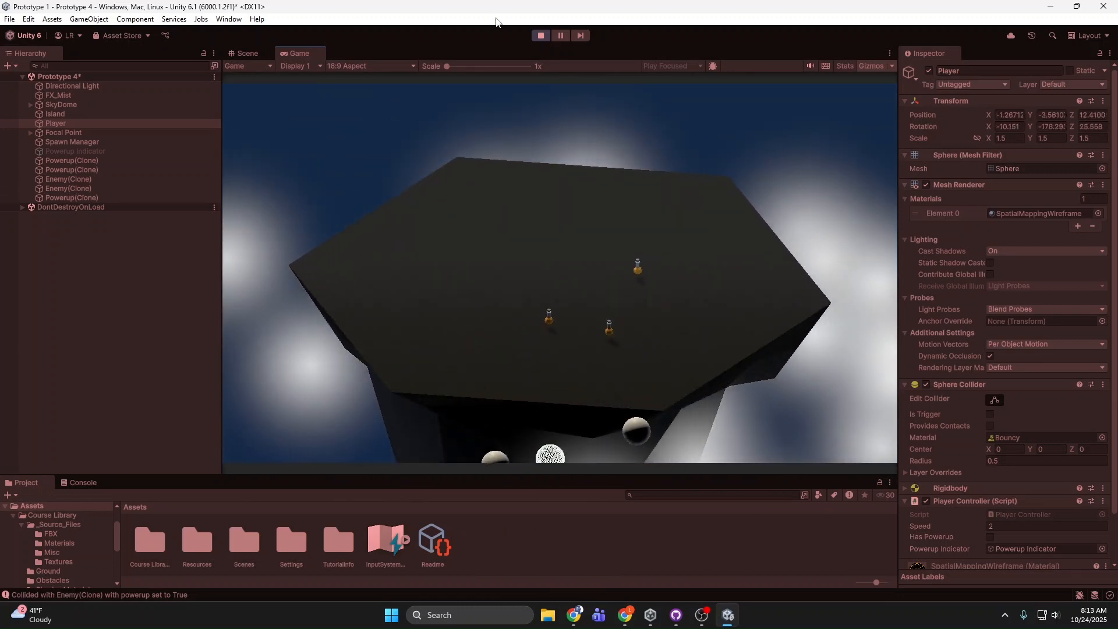
{"action": "left_click", "coordinate": [540, 35]}
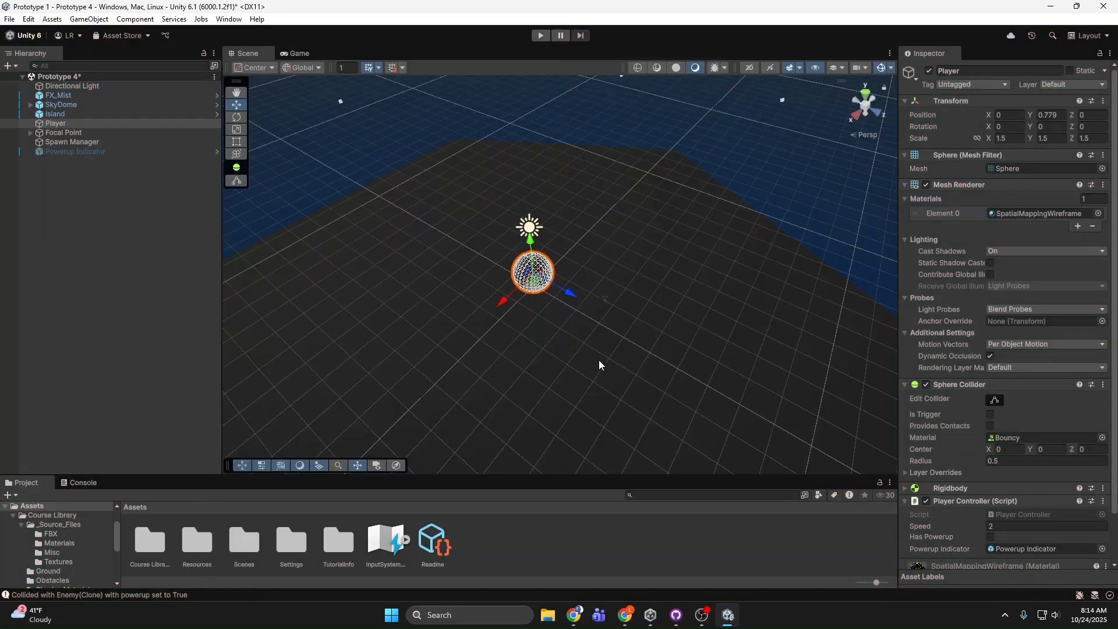
Step: Open the Player Controller script from the Course Library's Scripts folder in Visual Studio
{"action": "right_click_drag", "start_coordinate": [557, 288], "coordinate": [481, 258]}
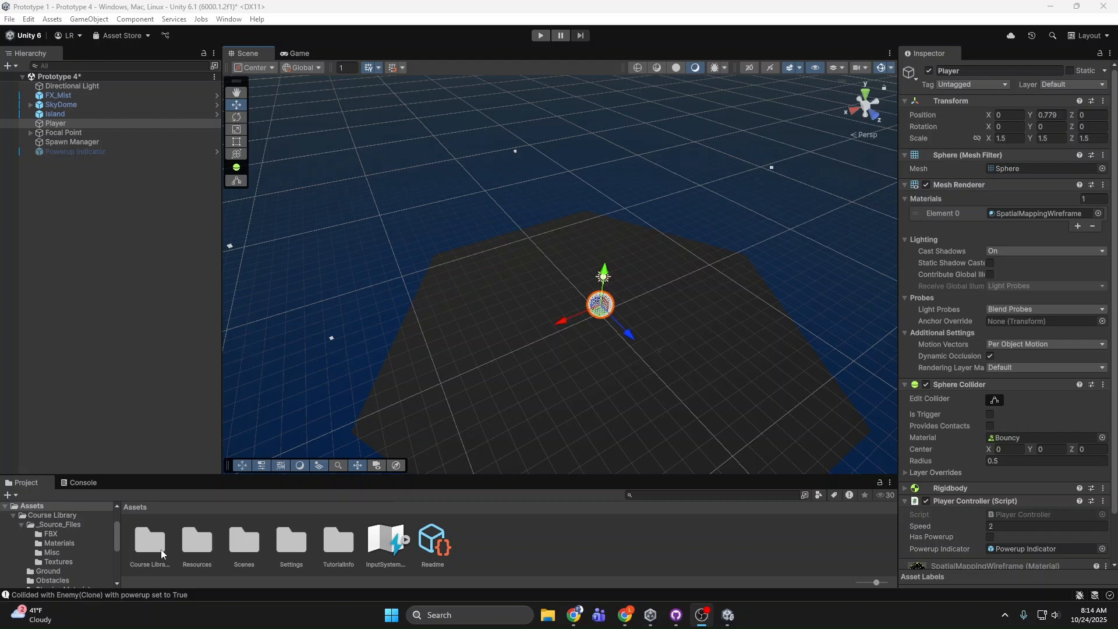
{"action": "scroll", "coordinate": [76, 550], "scroll_direction": "down", "scroll_amount": 3}
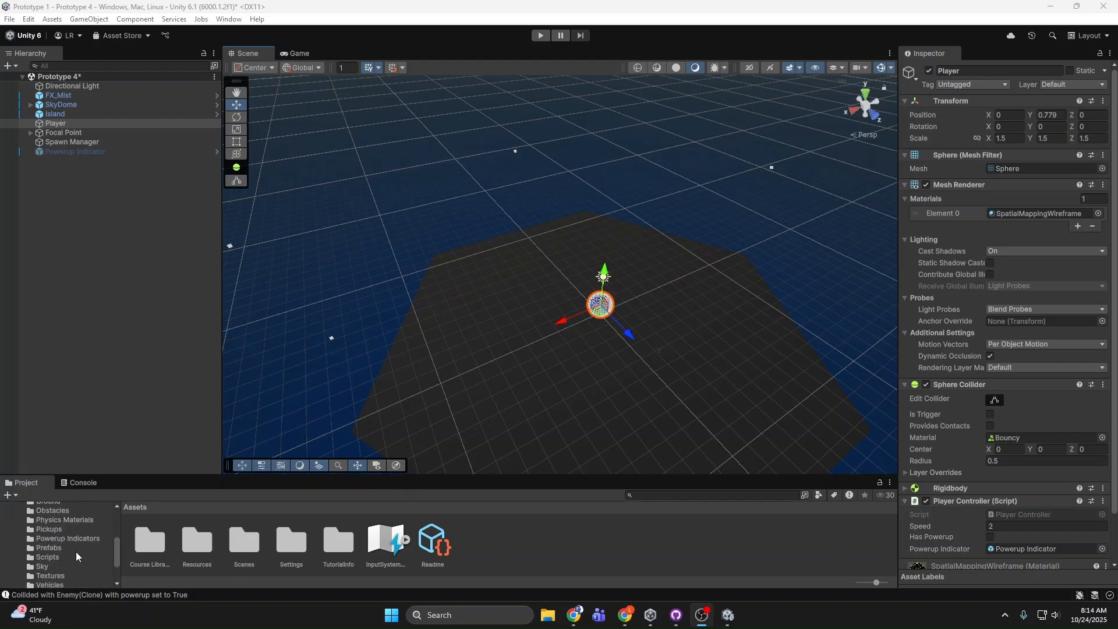
{"action": "left_click", "coordinate": [65, 557]}
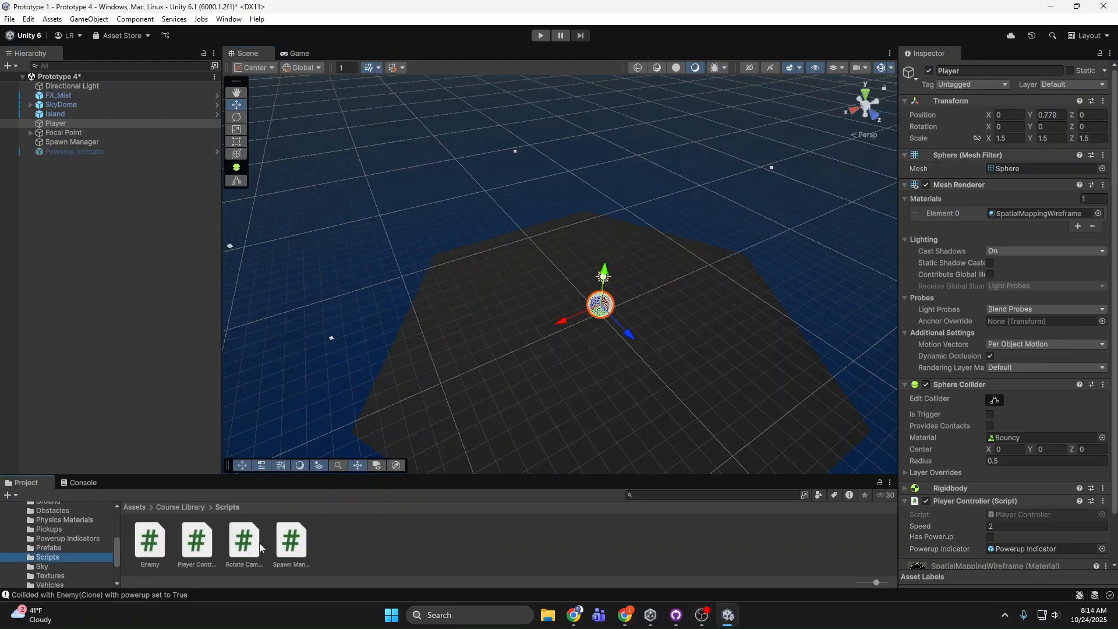
{"action": "left_click", "coordinate": [196, 546]}
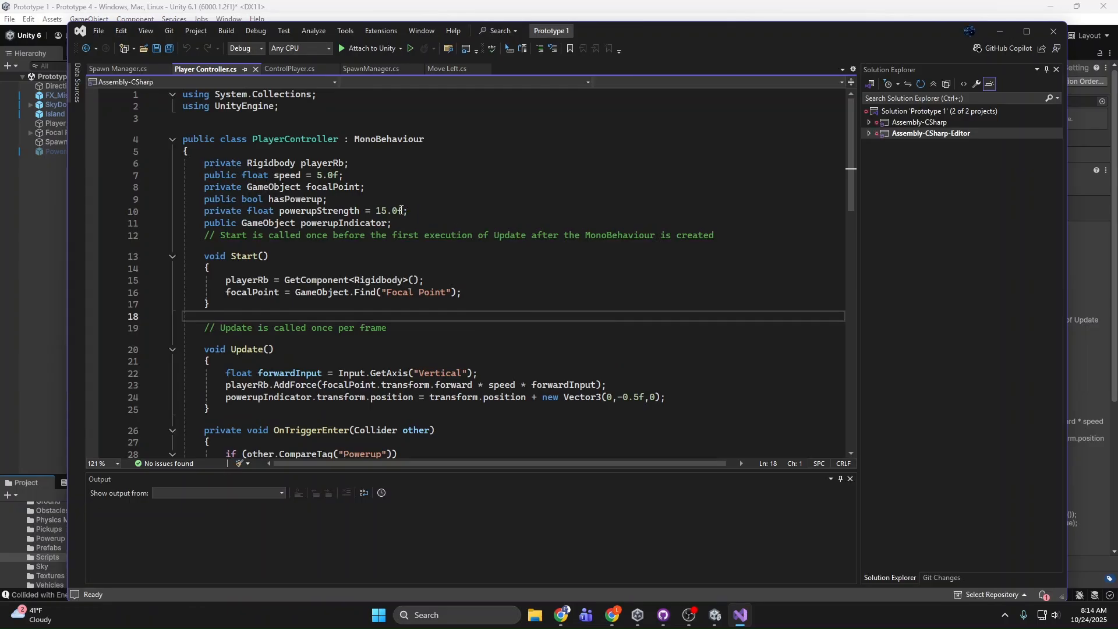
Step: Examine the PowerupCountdownRoutine coroutine in the Player Controller script, including the wait time and the line that deactivates the powerup indicator
{"action": "scroll", "coordinate": [396, 245], "scroll_direction": "down", "scroll_amount": 5}
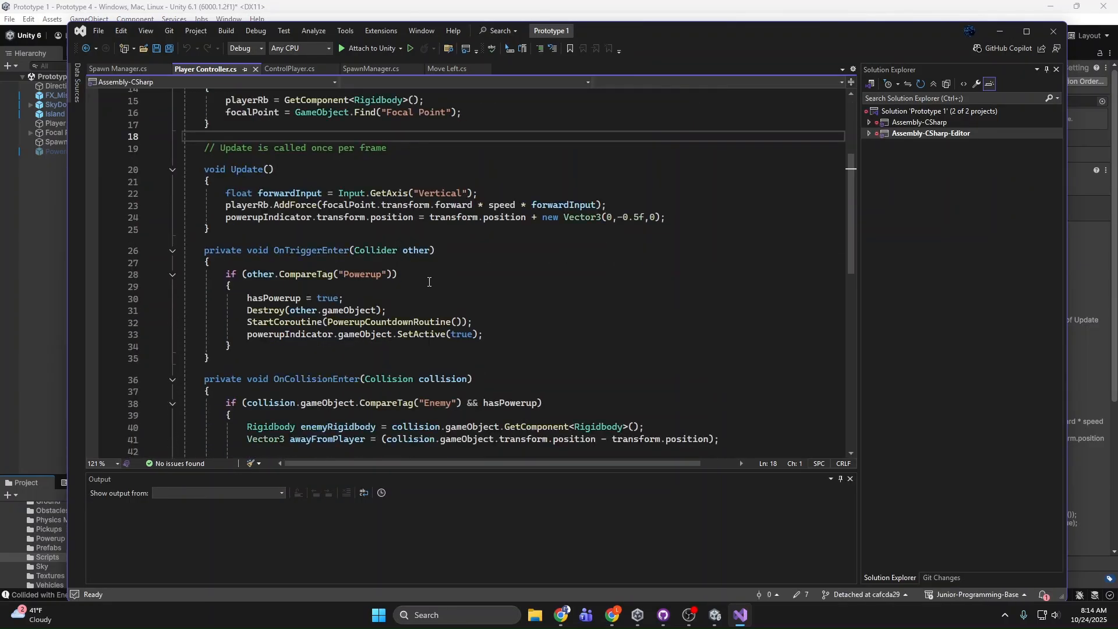
{"action": "scroll", "coordinate": [443, 271], "scroll_direction": "down", "scroll_amount": 3}
{"action": "scroll", "coordinate": [484, 276], "scroll_direction": "down", "scroll_amount": 3}
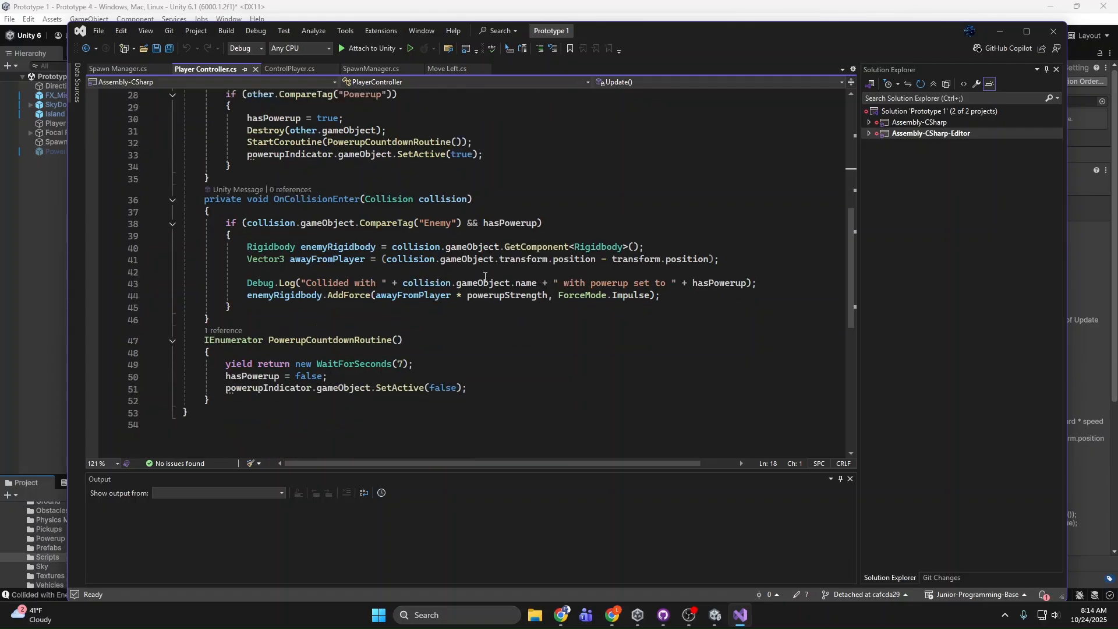
{"action": "left_click_drag", "start_coordinate": [476, 355], "coordinate": [185, 327]}
{"action": "left_click", "coordinate": [391, 346]}
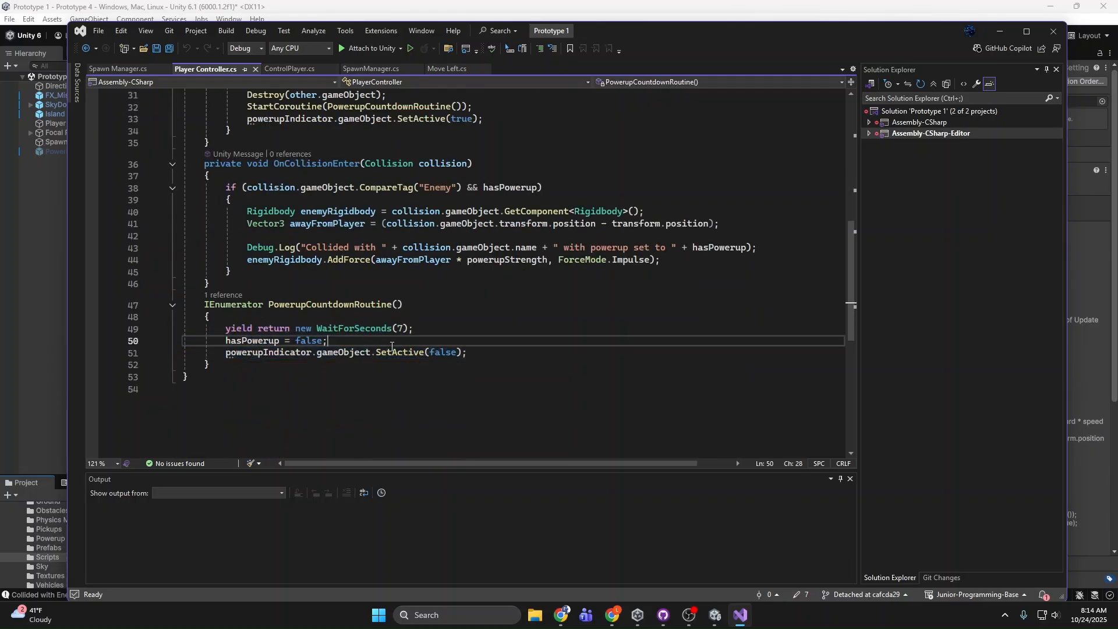
{"action": "left_click_drag", "start_coordinate": [493, 352], "coordinate": [187, 353]}
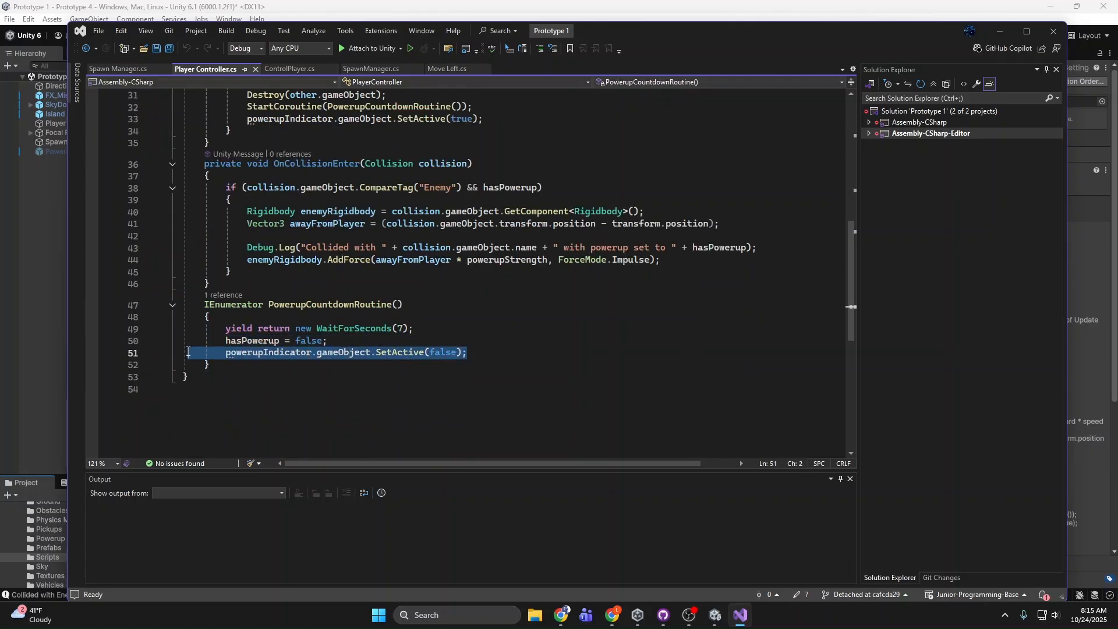
{"action": "scroll", "coordinate": [447, 356], "scroll_direction": "up", "scroll_amount": 2}
{"action": "left_click", "coordinate": [431, 399]}
{"action": "scroll", "coordinate": [494, 387], "scroll_direction": "up", "scroll_amount": 2}
{"action": "scroll", "coordinate": [531, 412], "scroll_direction": "down", "scroll_amount": 3}
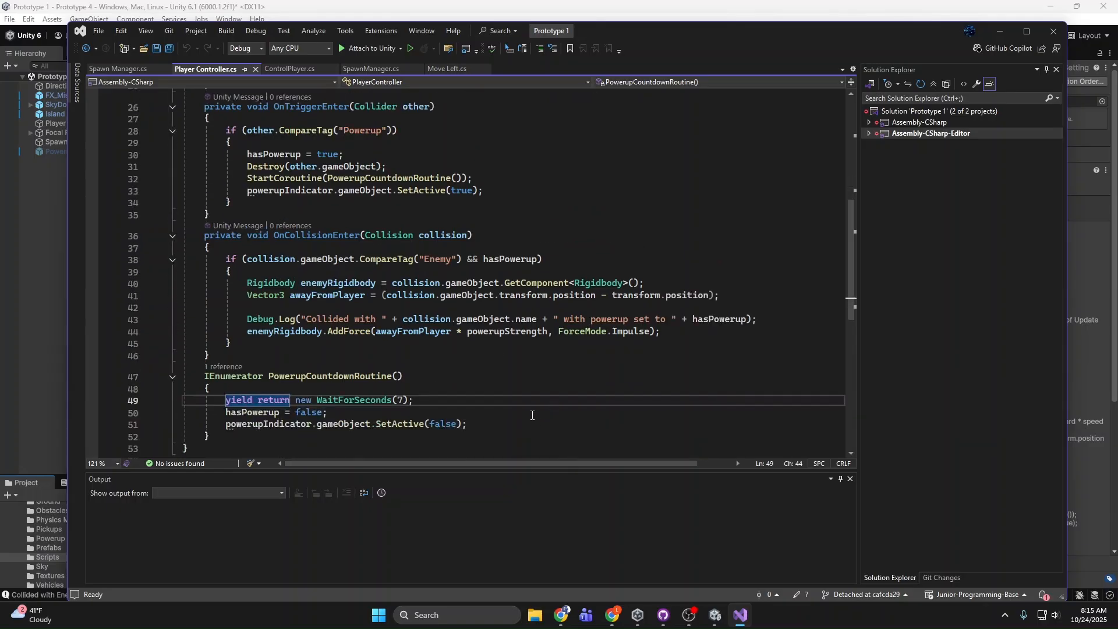
{"action": "left_click_drag", "start_coordinate": [475, 392], "coordinate": [386, 389]}
{"action": "left_click", "coordinate": [435, 388]}
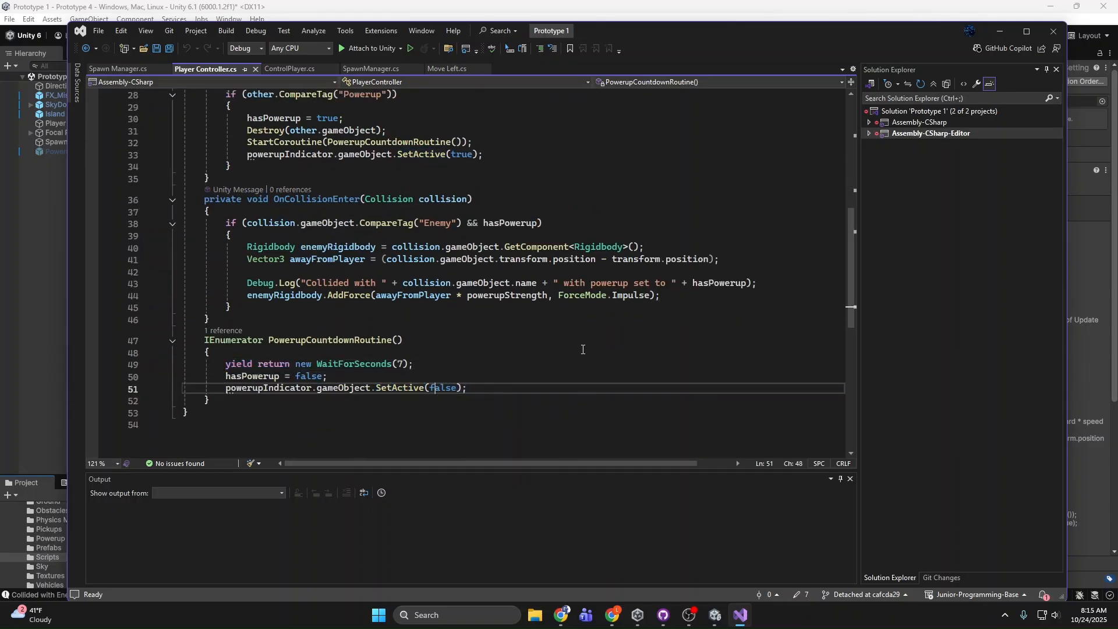
Step: Review the enemy knockback code in OnCollisionEnter and the script's earlier methods and variables, and close Visual Studio
{"action": "scroll", "coordinate": [586, 353], "scroll_direction": "up", "scroll_amount": 1}
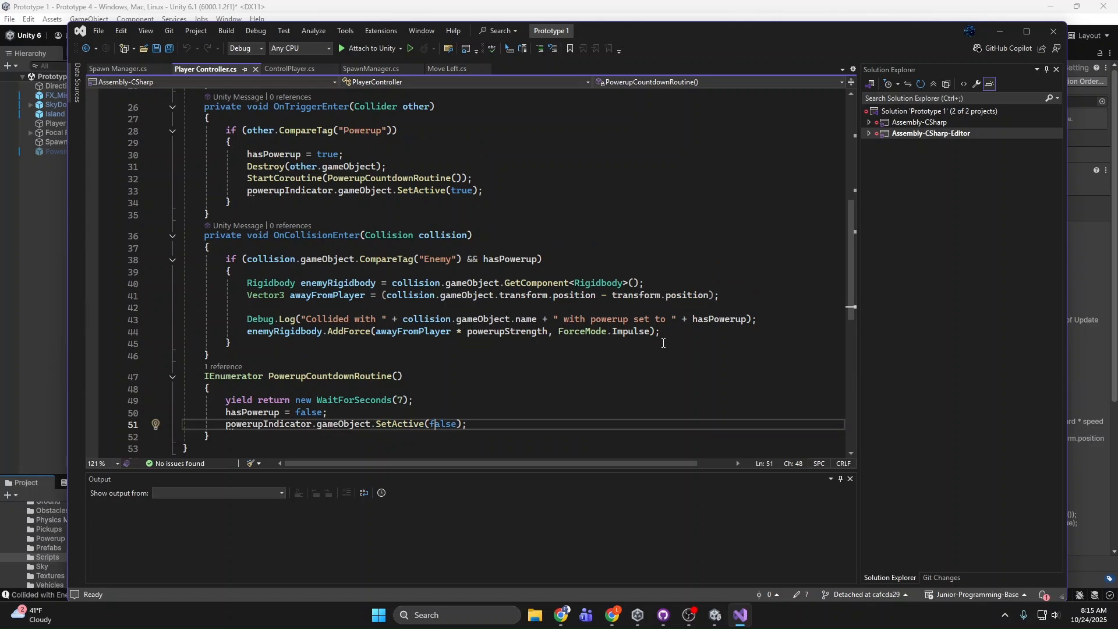
{"action": "left_click_drag", "start_coordinate": [662, 343], "coordinate": [223, 314]}
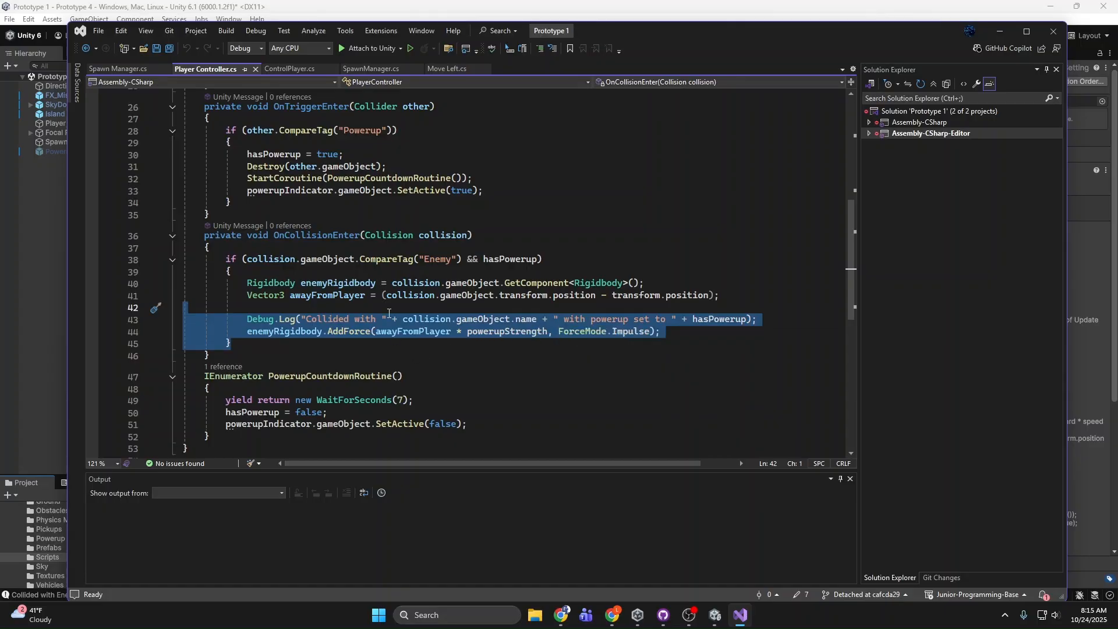
{"action": "scroll", "coordinate": [617, 314], "scroll_direction": "up", "scroll_amount": 2}
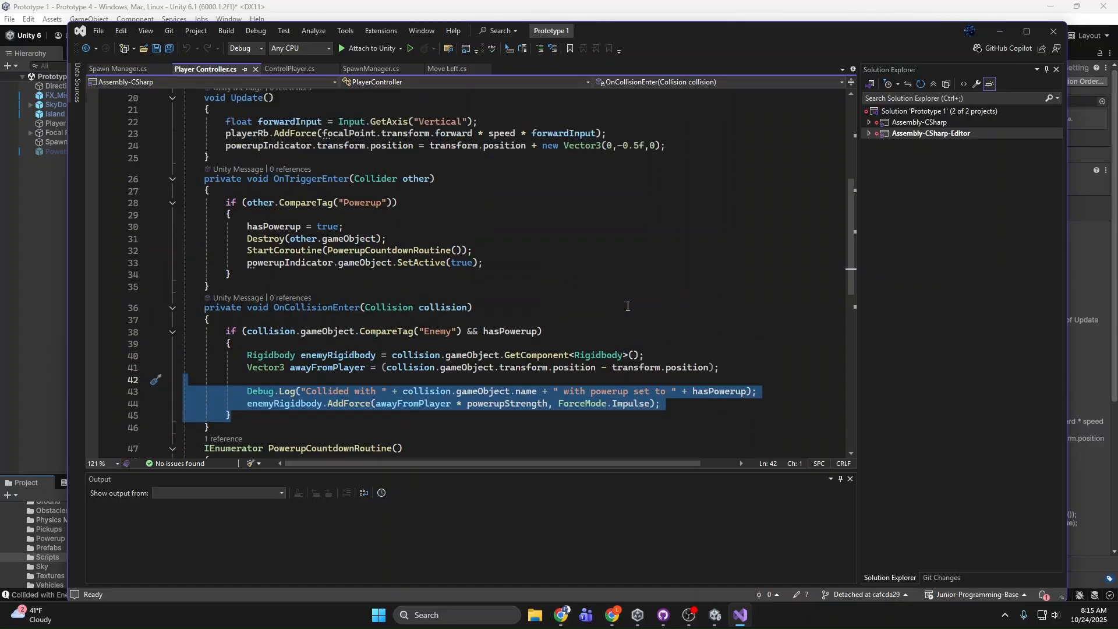
{"action": "scroll", "coordinate": [630, 307], "scroll_direction": "up", "scroll_amount": 4}
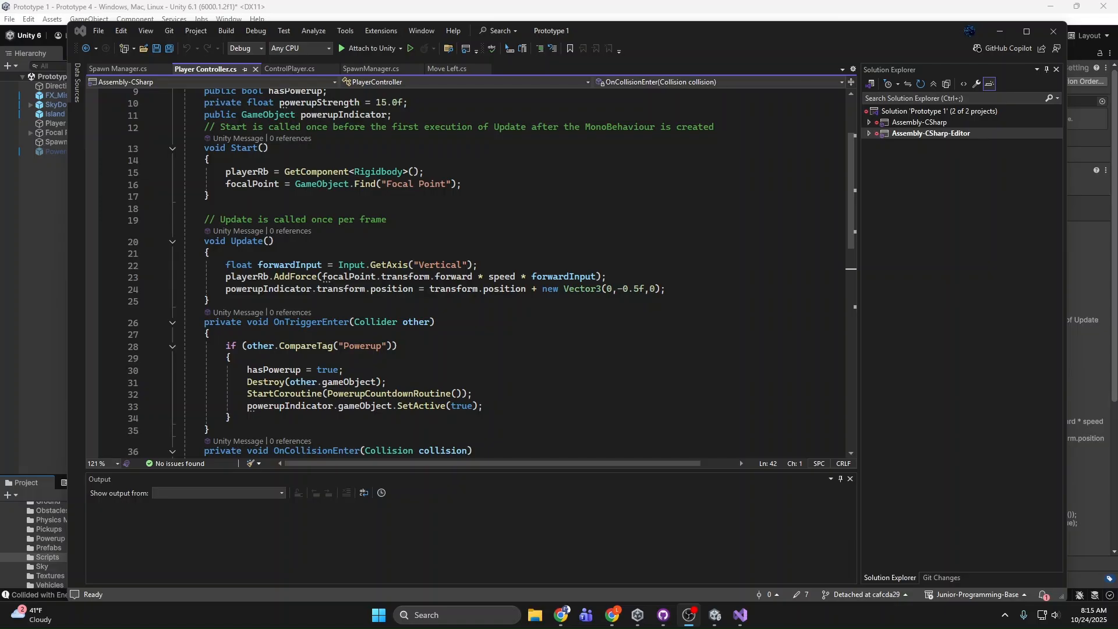
{"action": "scroll", "coordinate": [676, 371], "scroll_direction": "up", "scroll_amount": 3}
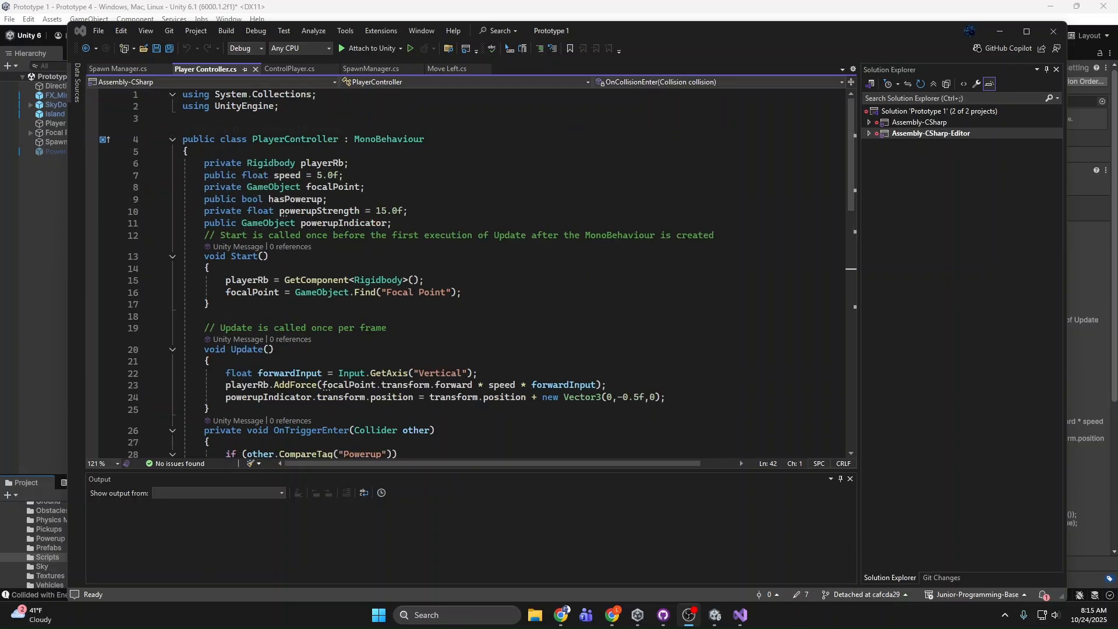
{"action": "left_click", "coordinate": [1053, 31]}
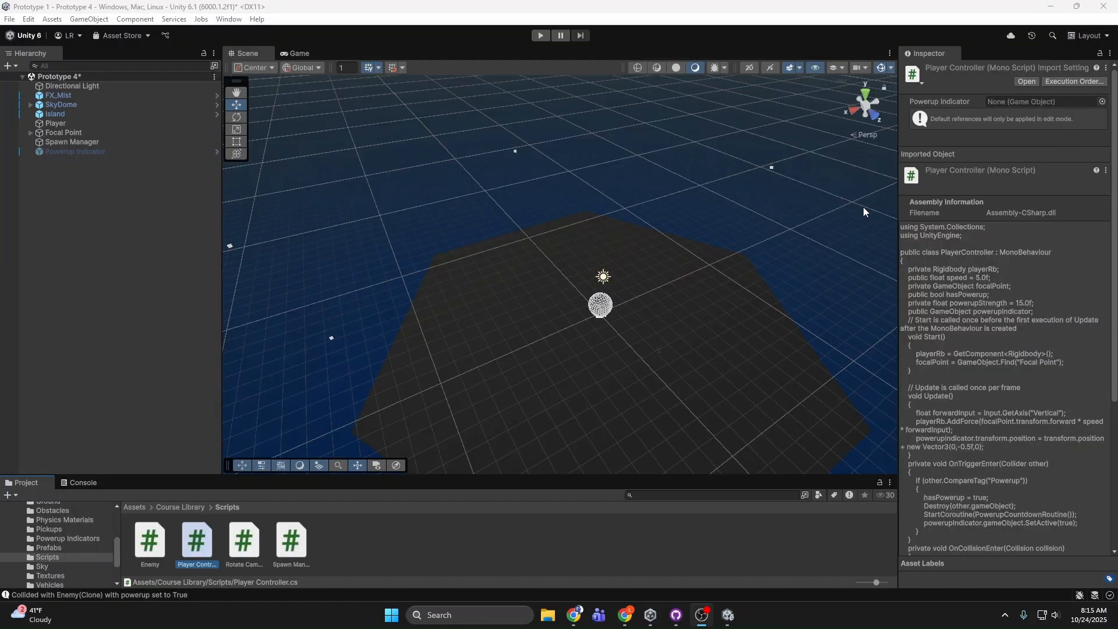
Step: Close the Unity project without saving the Prototype 4 scene changes, and switch to GitHub Desktop
{"action": "left_click", "coordinate": [1103, 6]}
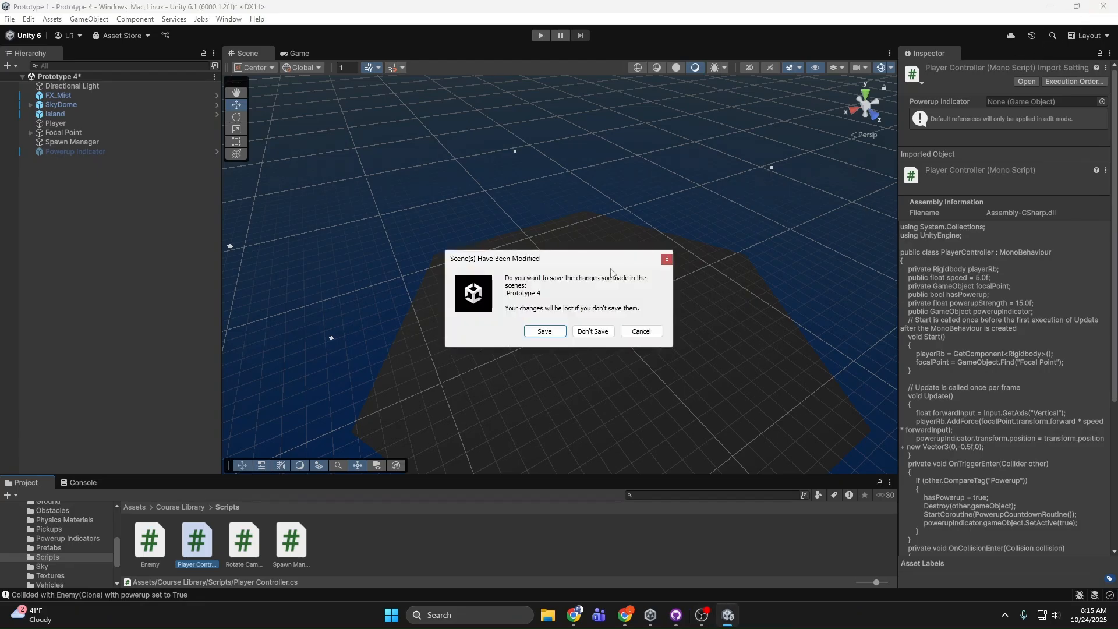
{"action": "left_click", "coordinate": [593, 331]}
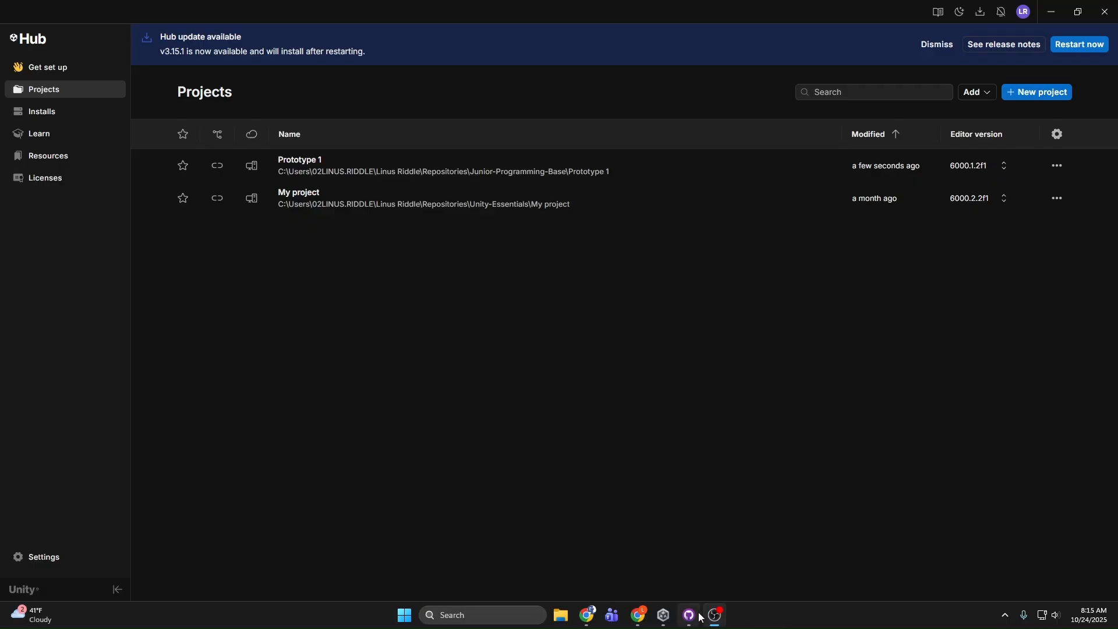
{"action": "left_click", "coordinate": [698, 615]}
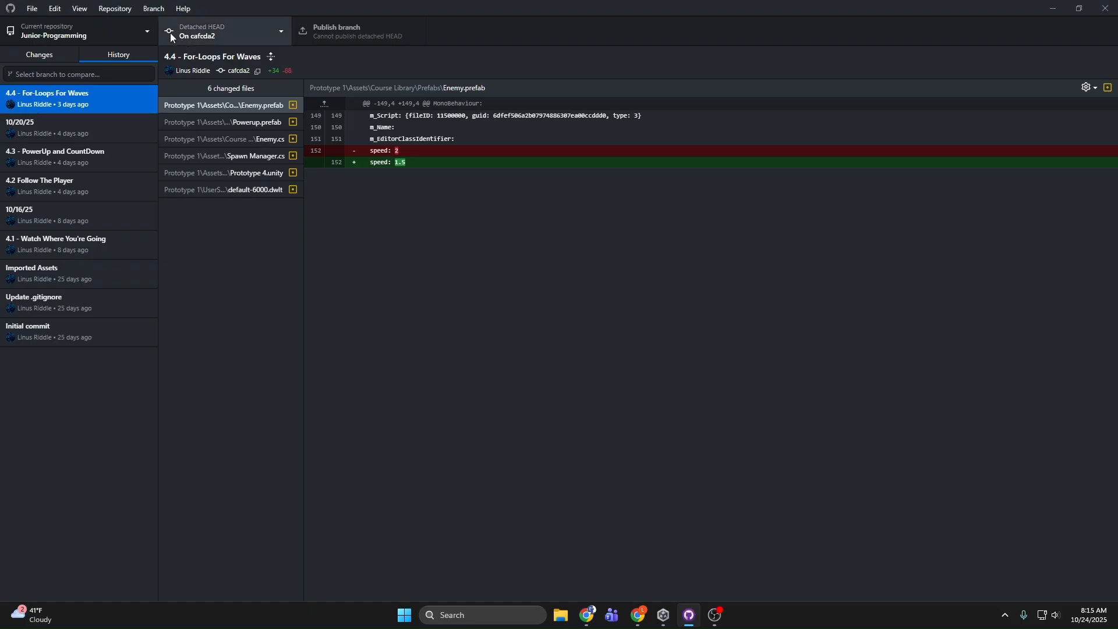
Step: Discard the uncommitted change to default-6000.dwlt in the Junior-Programming repository
{"action": "left_click", "coordinate": [65, 56]}
{"action": "right_click", "coordinate": [73, 92]}
{"action": "left_click", "coordinate": [96, 99]}
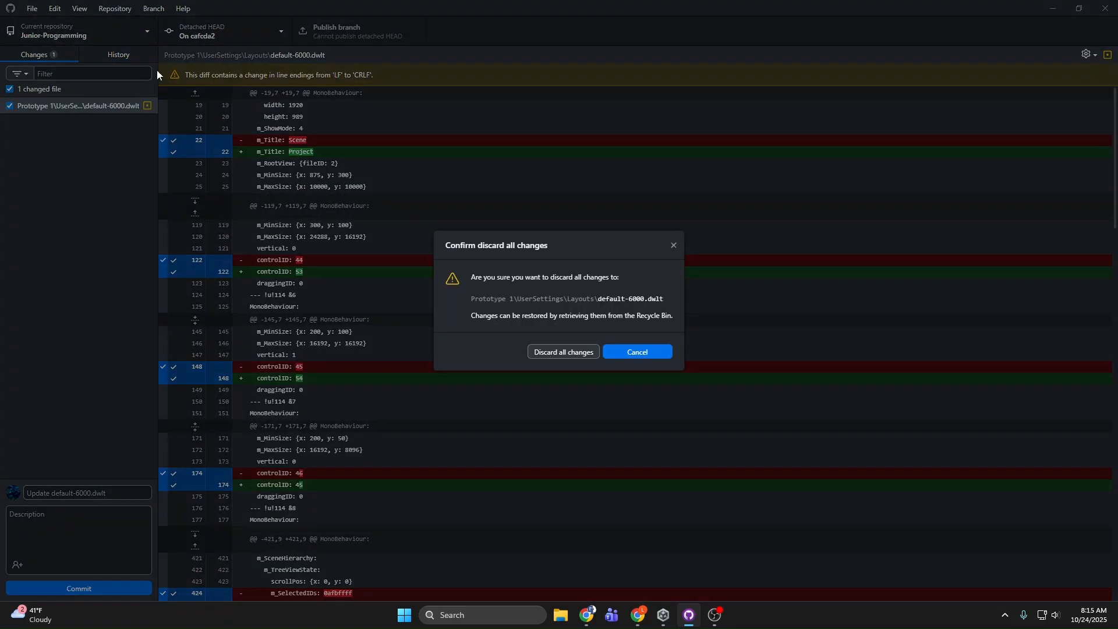
{"action": "left_click", "coordinate": [567, 352]}
Step: Switch to the Gameplay-Mechanics branch and check out its "Challenge 4 - Soccer Scripting" commit
{"action": "left_click", "coordinate": [208, 38]}
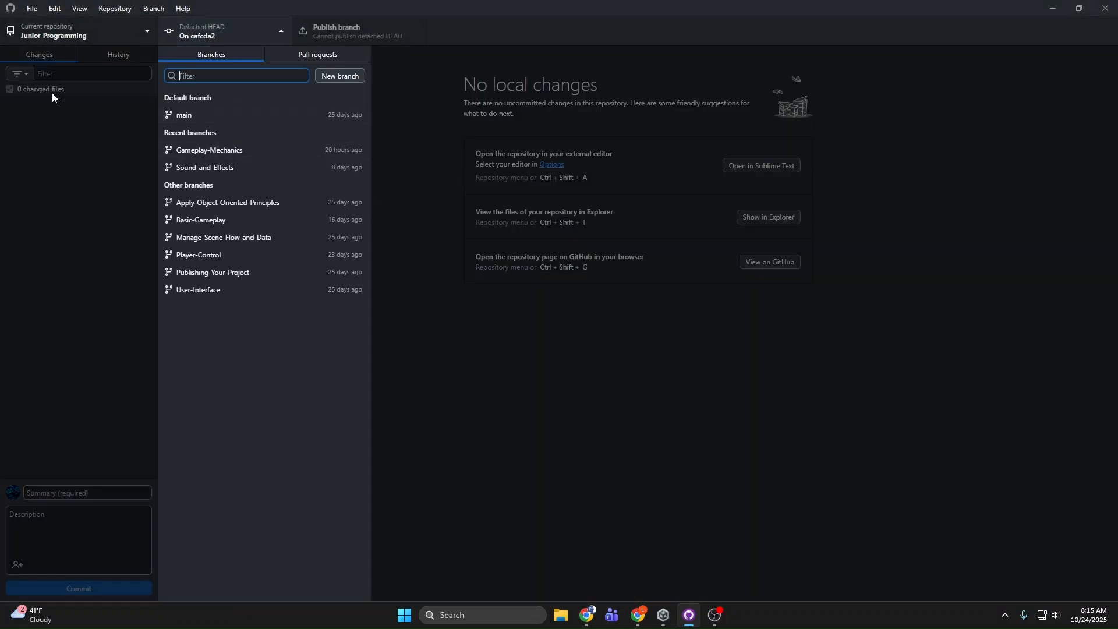
{"action": "left_click", "coordinate": [229, 150]}
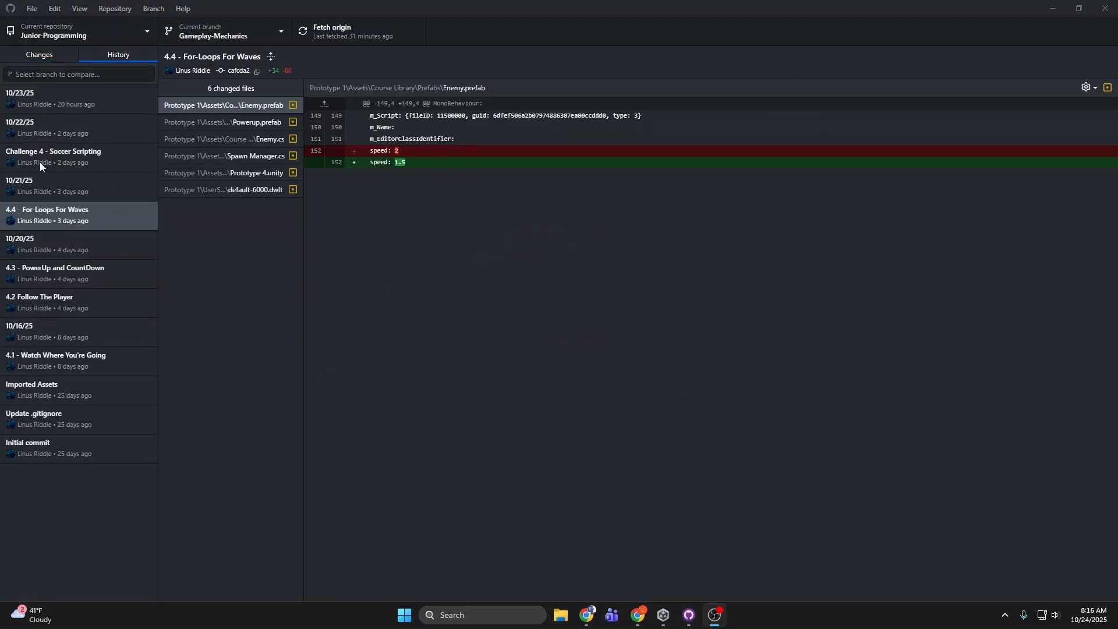
{"action": "left_click", "coordinate": [48, 156]}
{"action": "right_click", "coordinate": [48, 156]}
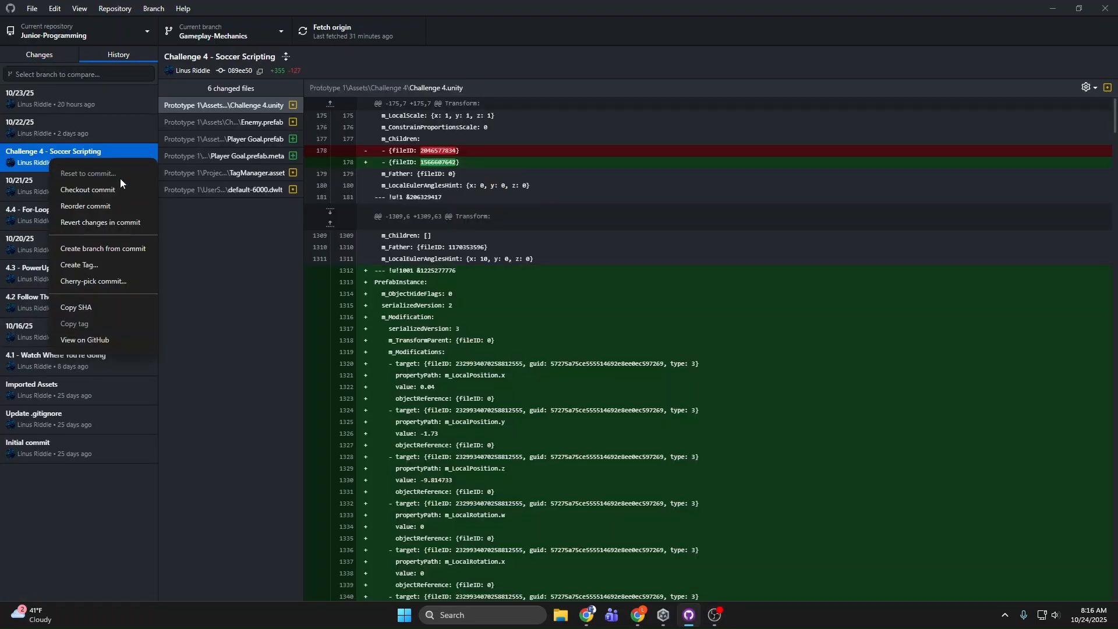
{"action": "left_click", "coordinate": [124, 191]}
{"action": "left_click", "coordinate": [614, 346]}
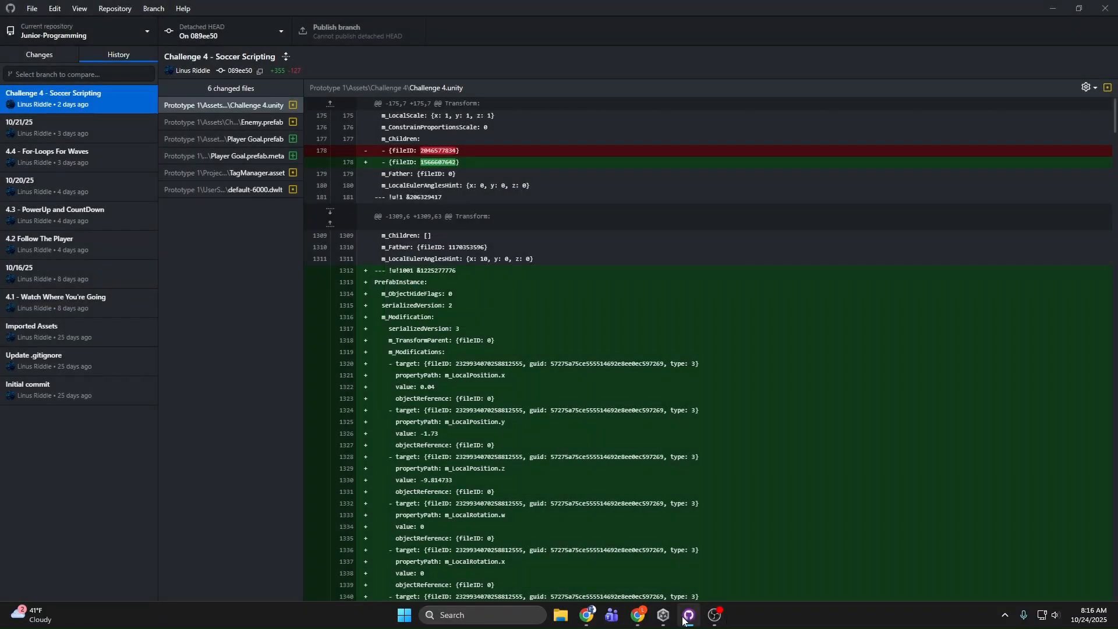
Step: Switch to Unity Hub and open the Prototype 1 project
{"action": "left_click", "coordinate": [683, 618]}
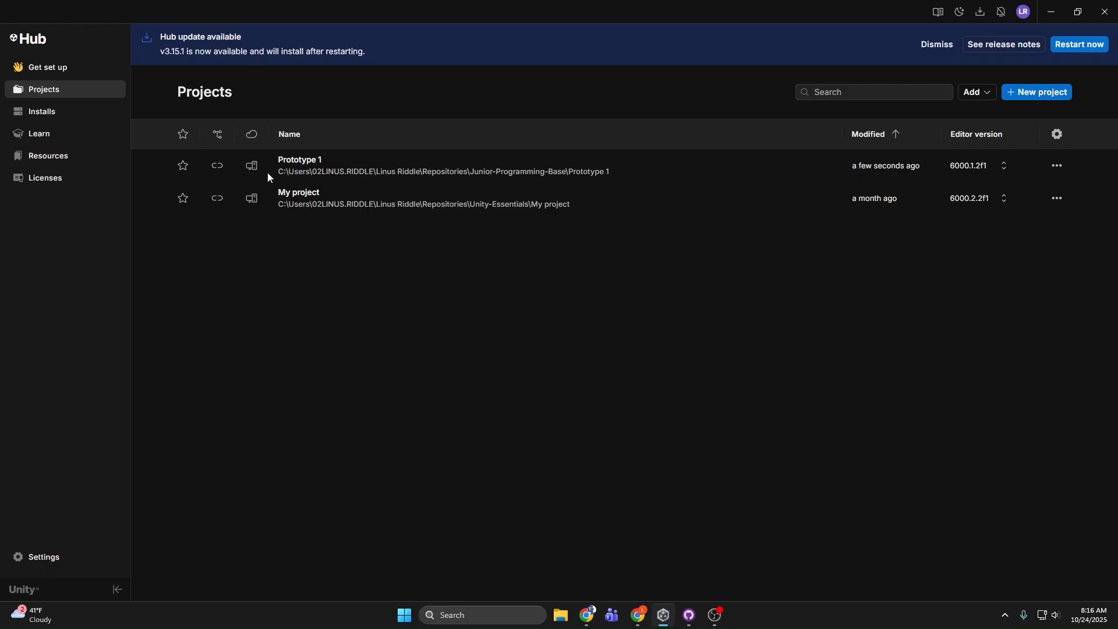
{"action": "left_click", "coordinate": [376, 170]}
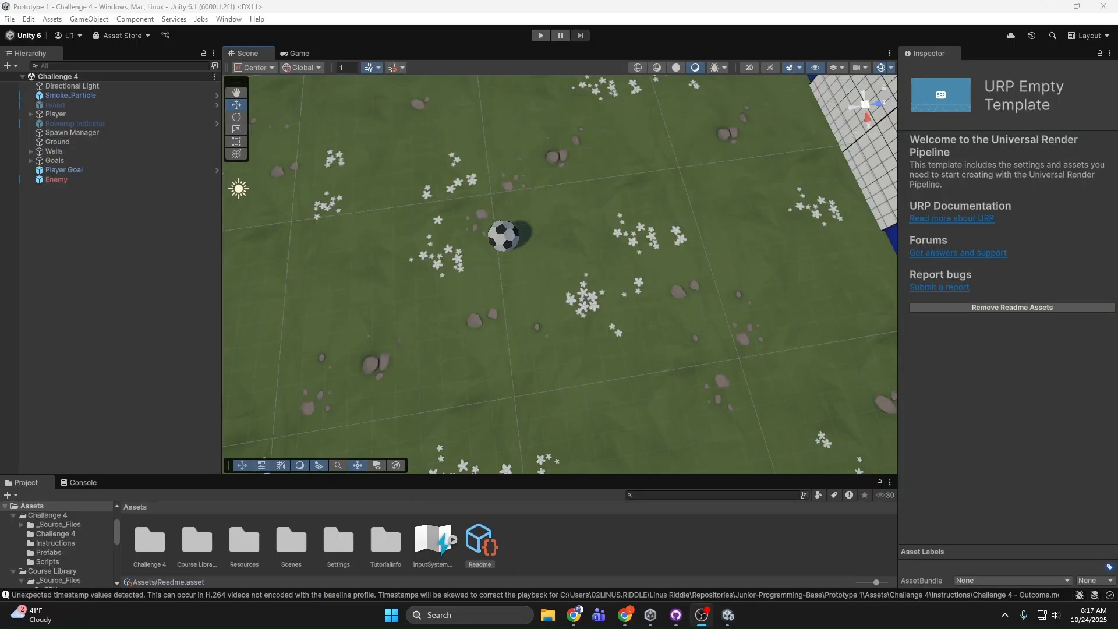
Step: Look over the Challenge 4 soccer field in the scene, selecting the Player ball near the dark goal
{"action": "right_click_drag", "start_coordinate": [716, 140], "coordinate": [549, 154]}
{"action": "key", "text": "s"}
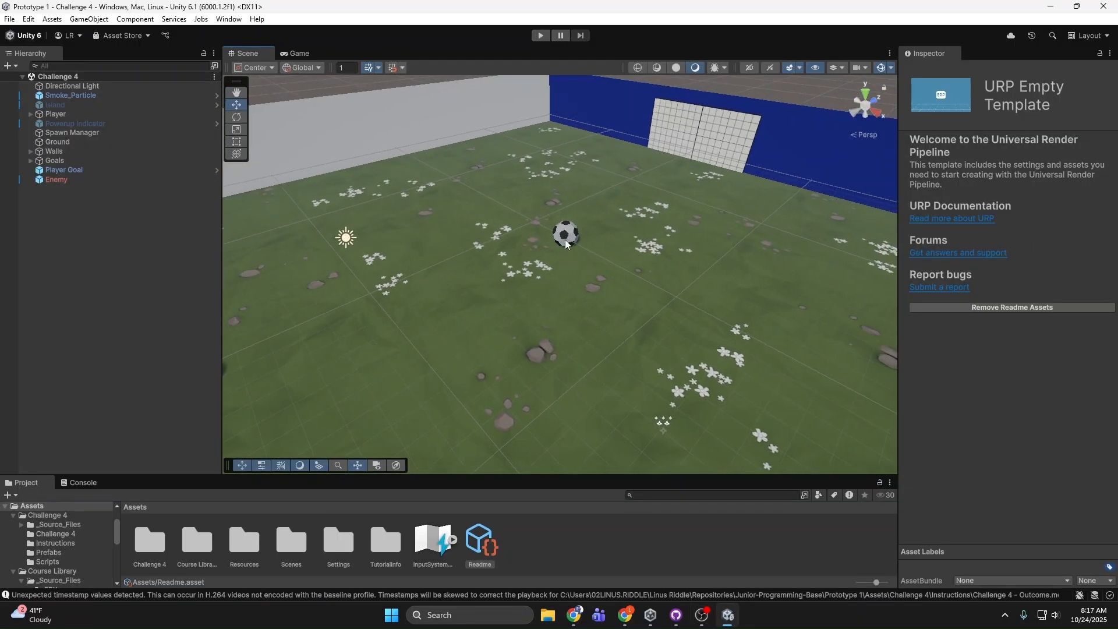
{"action": "left_click", "coordinate": [565, 236]}
{"action": "right_click_drag", "start_coordinate": [322, 204], "coordinate": [265, 238]}
{"action": "left_click", "coordinate": [391, 285]}
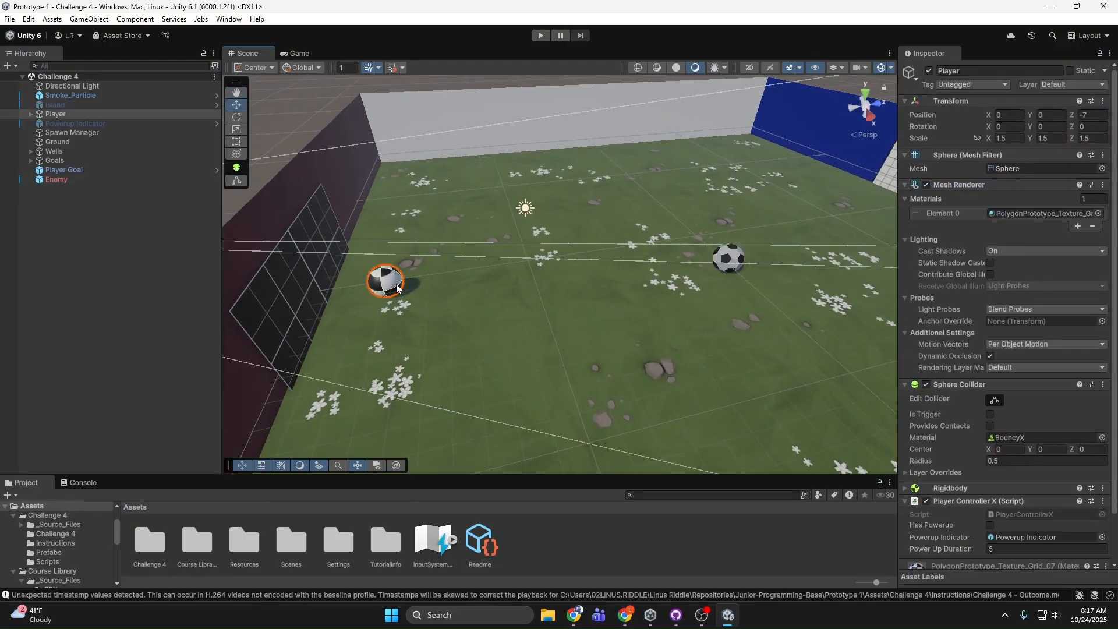
{"action": "right_click_drag", "start_coordinate": [391, 285], "coordinate": [380, 256]}
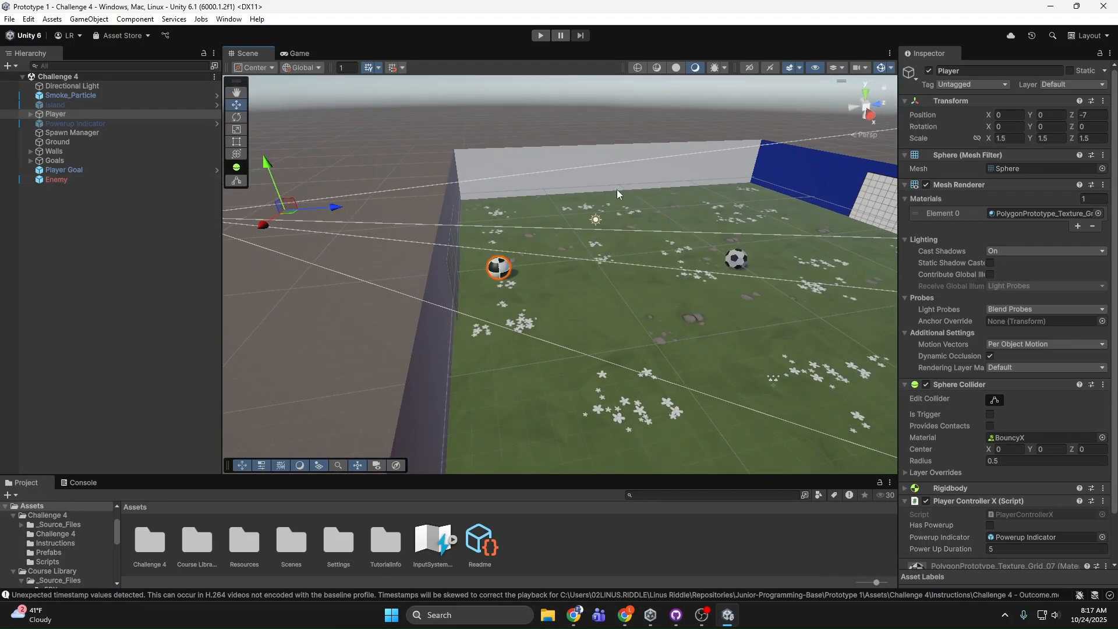
Step: Start a play-test of Challenge 4 and roll the player ball towards the enemy ball in front of the white goal
{"action": "left_click", "coordinate": [540, 35]}
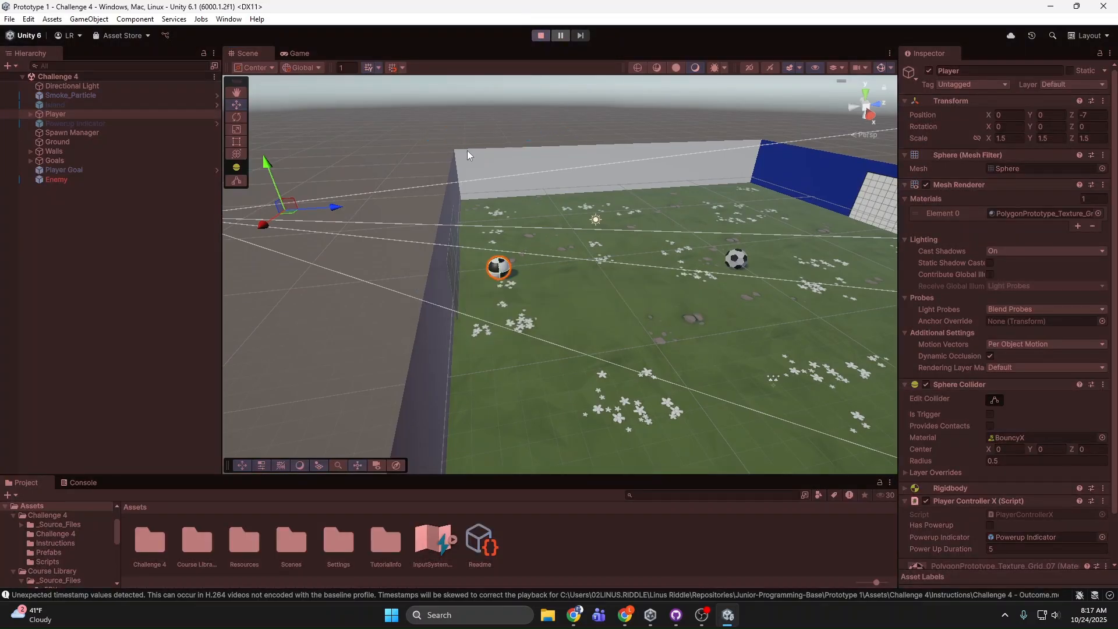
{"action": "key", "text": "d"}
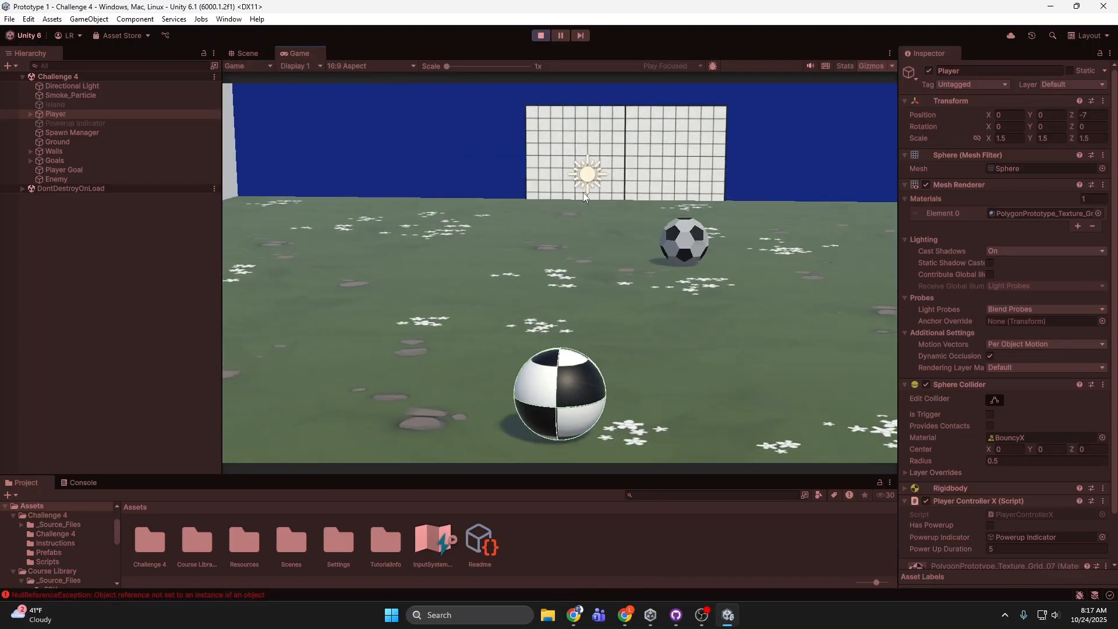
{"action": "key", "text": "a"}
{"action": "key", "text": "w"}
{"action": "key", "text": "a"}
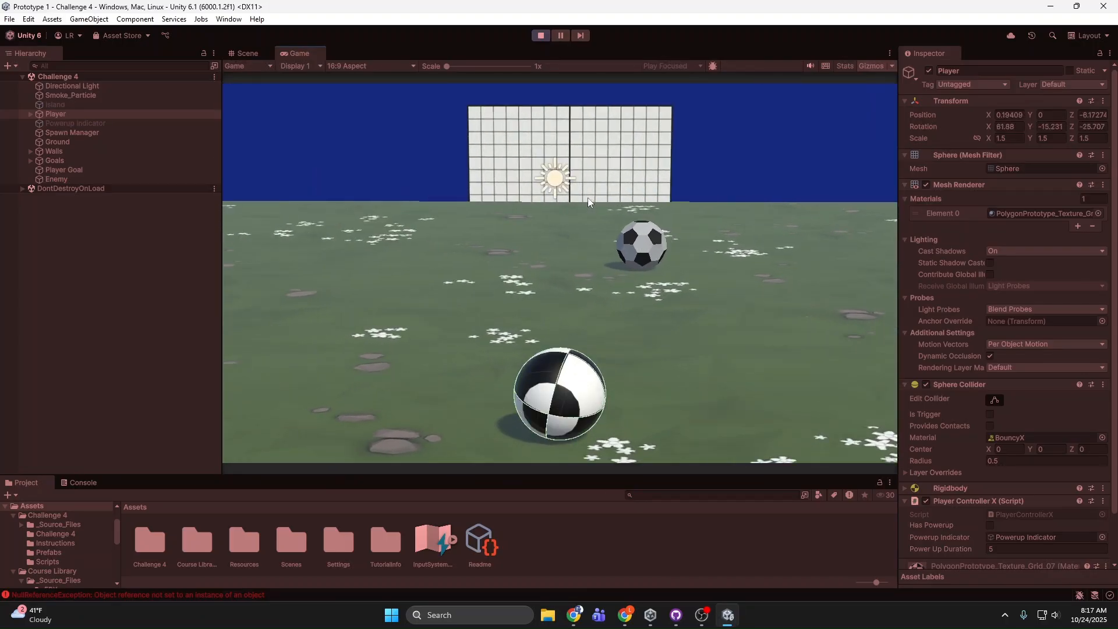
{"action": "key", "text": "d"}
{"action": "key", "text": "a"}
Step: Chase the enemy ball around the field while rotating the camera, and end the play-test
{"action": "key", "text": "a"}
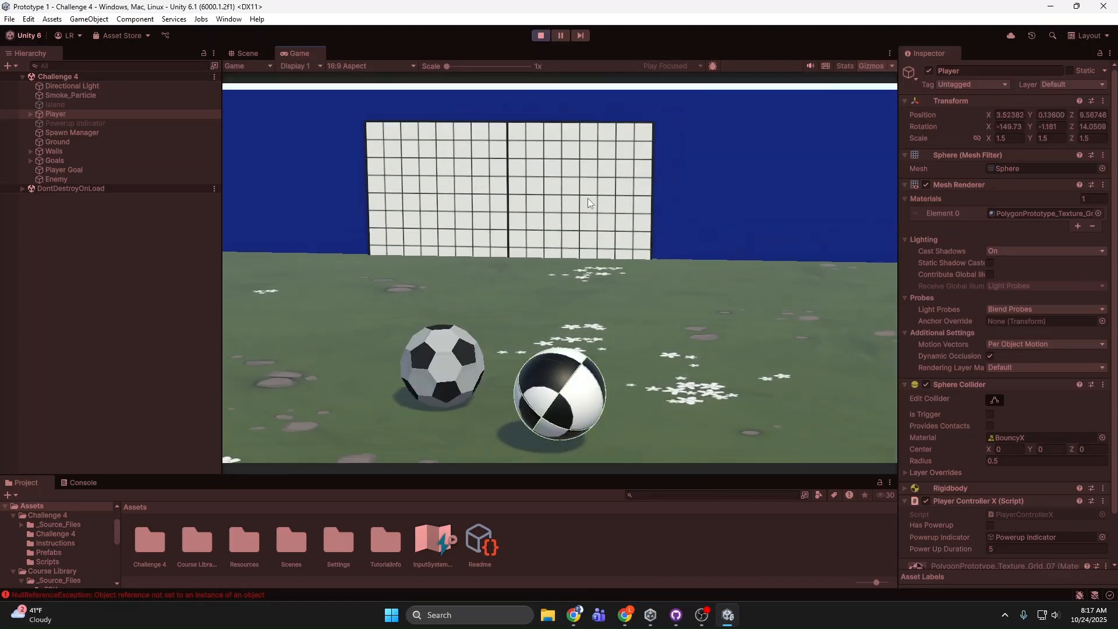
{"action": "key", "text": "a"}
{"action": "key", "text": "a"}
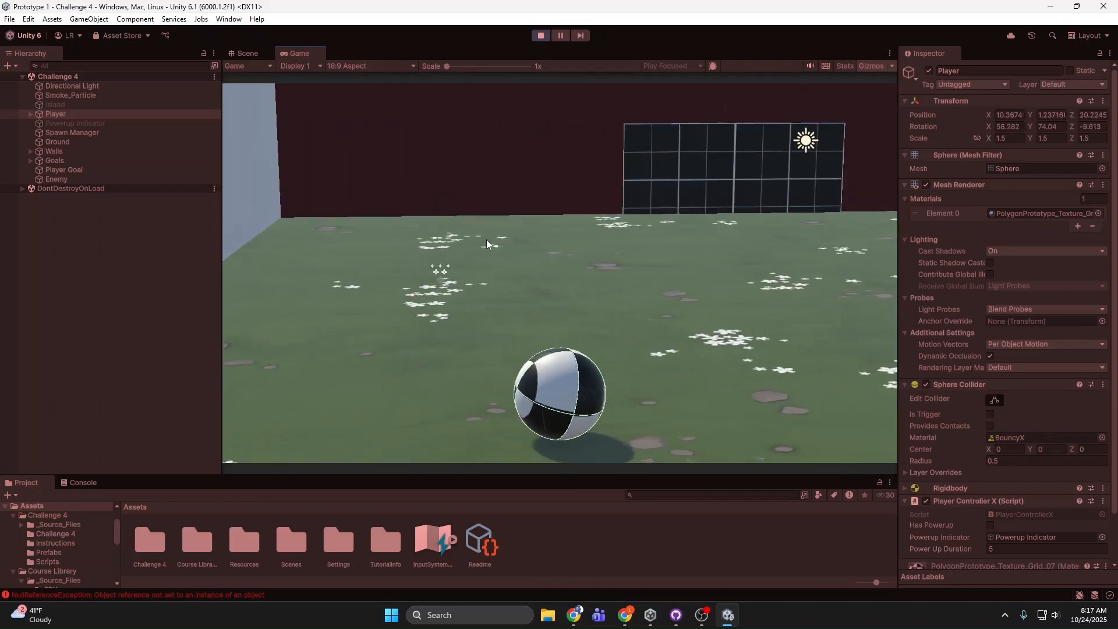
{"action": "key", "text": "d"}
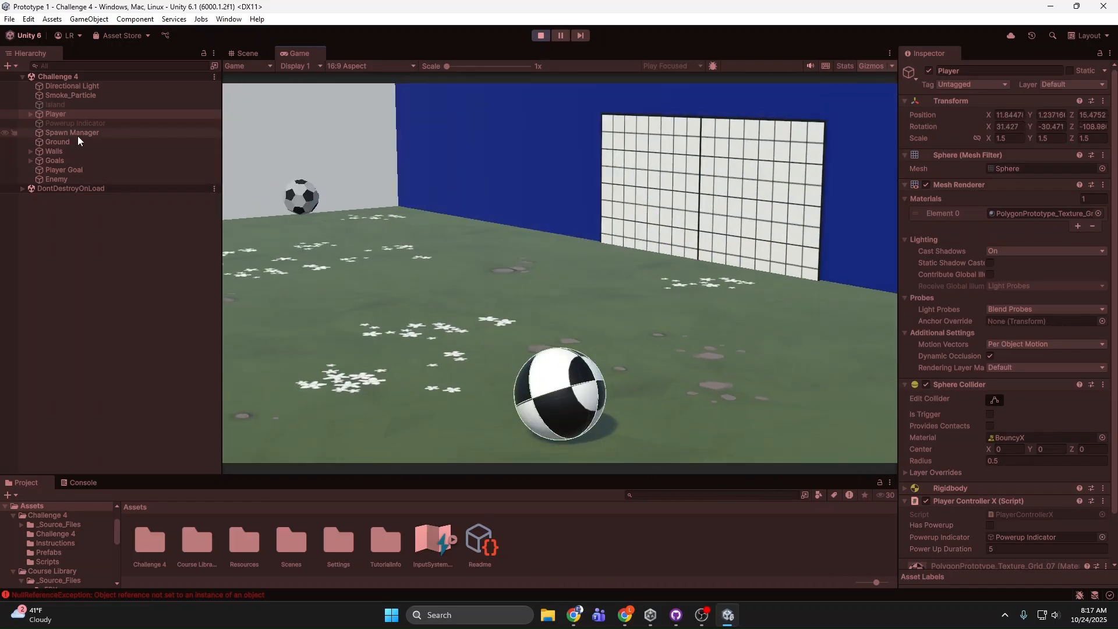
{"action": "key", "text": "a"}
{"action": "key", "text": "a"}
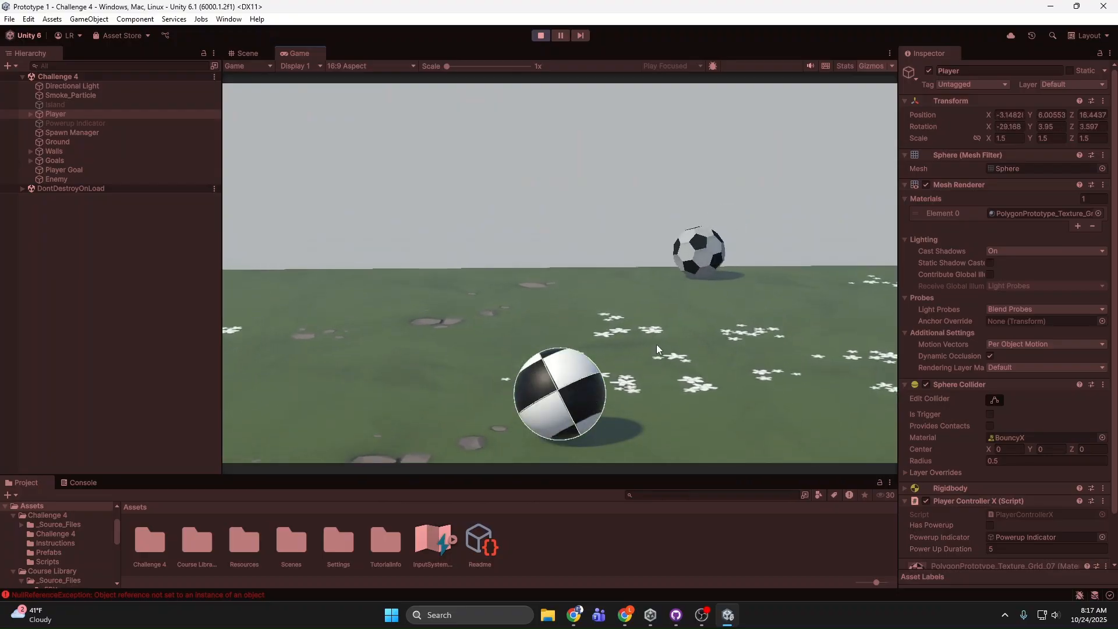
{"action": "key", "text": "d"}
Step: View the field from behind the player ball, start another play-test and knock the first enemy ball away to bring on the next wave
{"action": "key", "text": "a"}
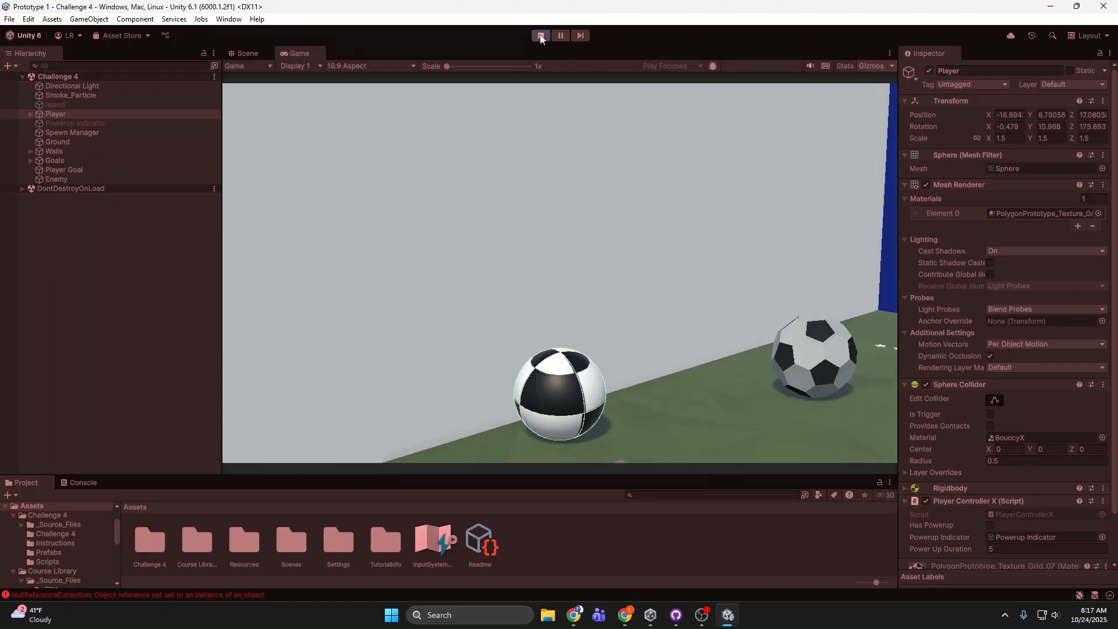
{"action": "left_click", "coordinate": [541, 36]}
{"action": "key", "text": "a"}
{"action": "right_click_drag", "start_coordinate": [716, 256], "coordinate": [882, 243]}
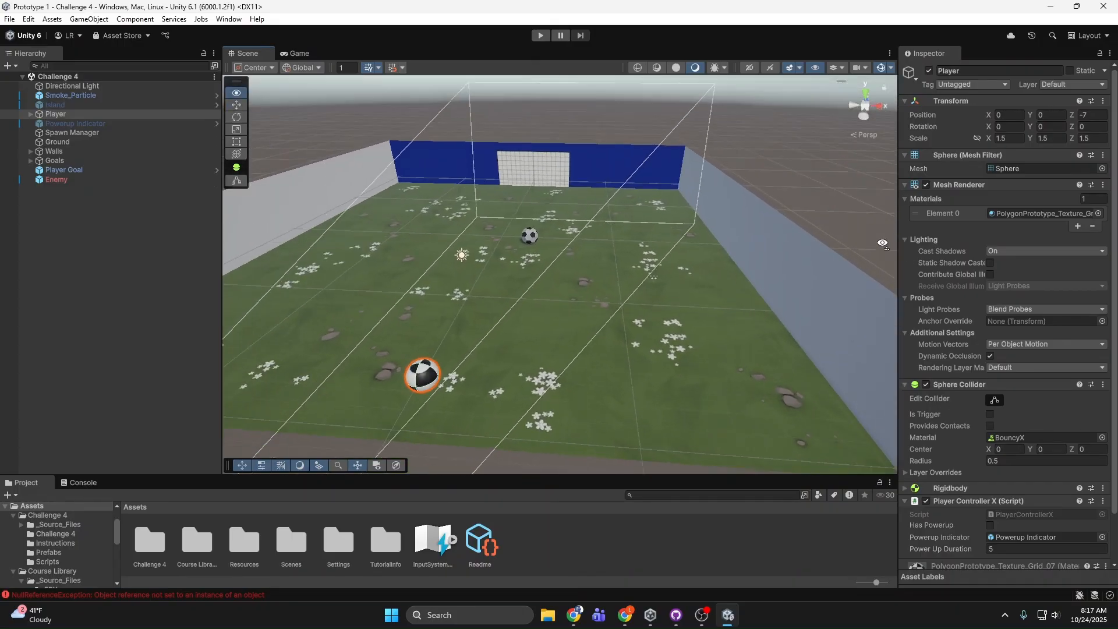
{"action": "left_click", "coordinate": [541, 36]}
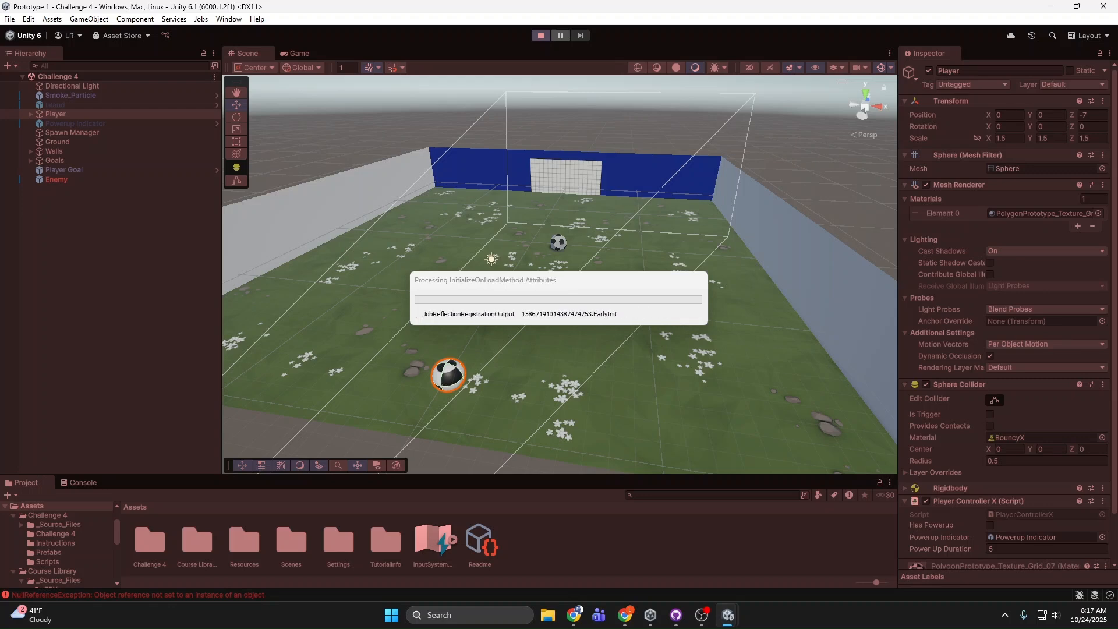
{"action": "key", "text": "w"}
{"action": "key", "text": "d"}
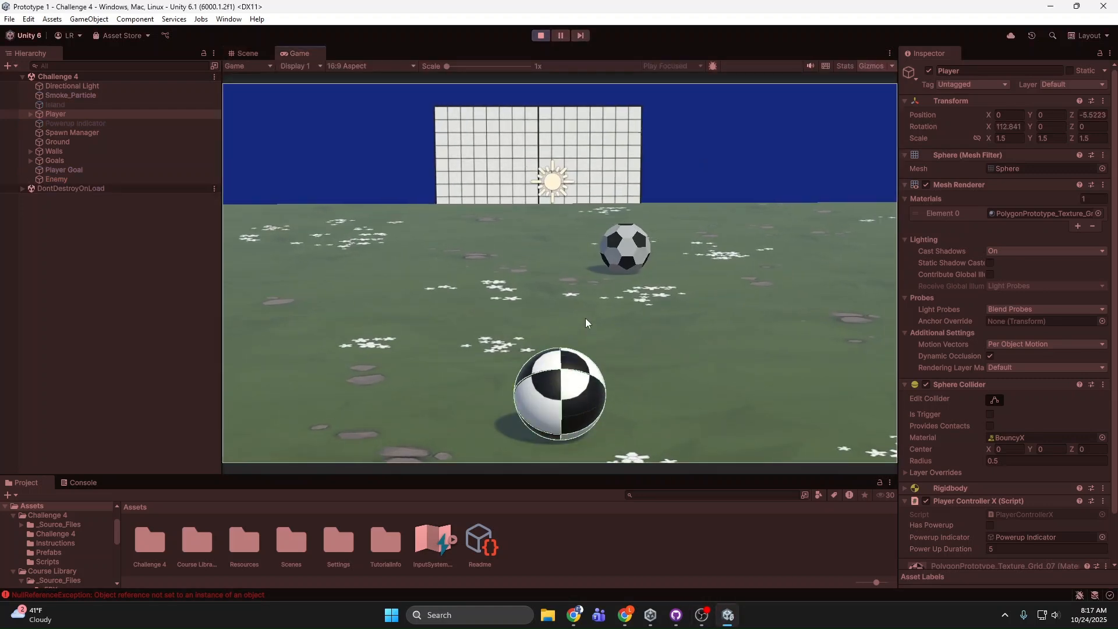
{"action": "key", "text": "a"}
{"action": "key", "text": "a"}
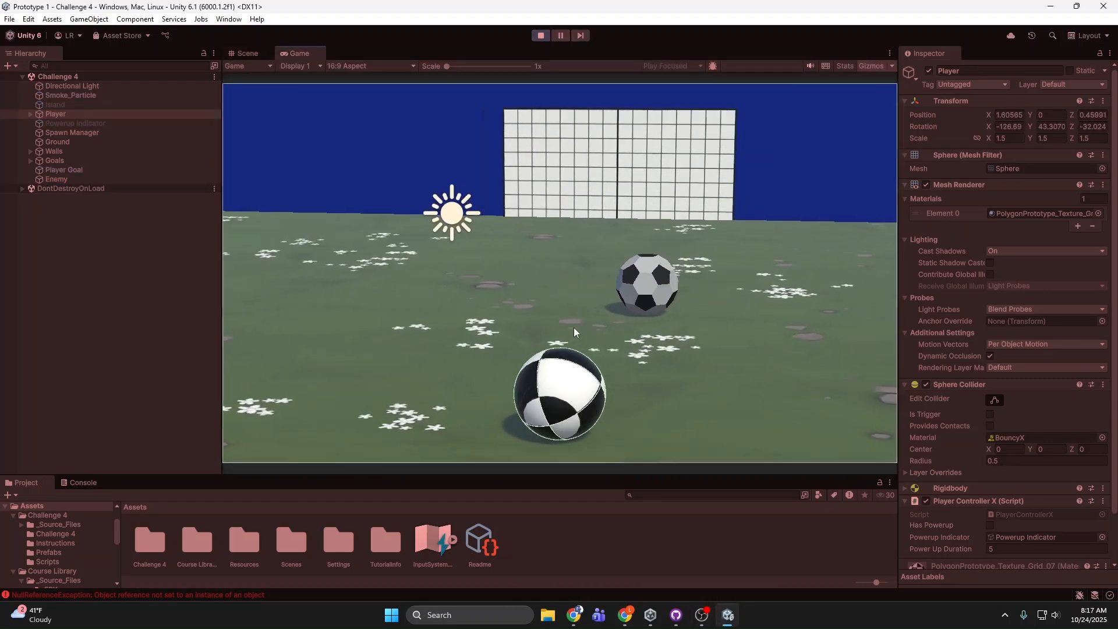
{"action": "key", "text": "d"}
{"action": "key", "text": "d"}
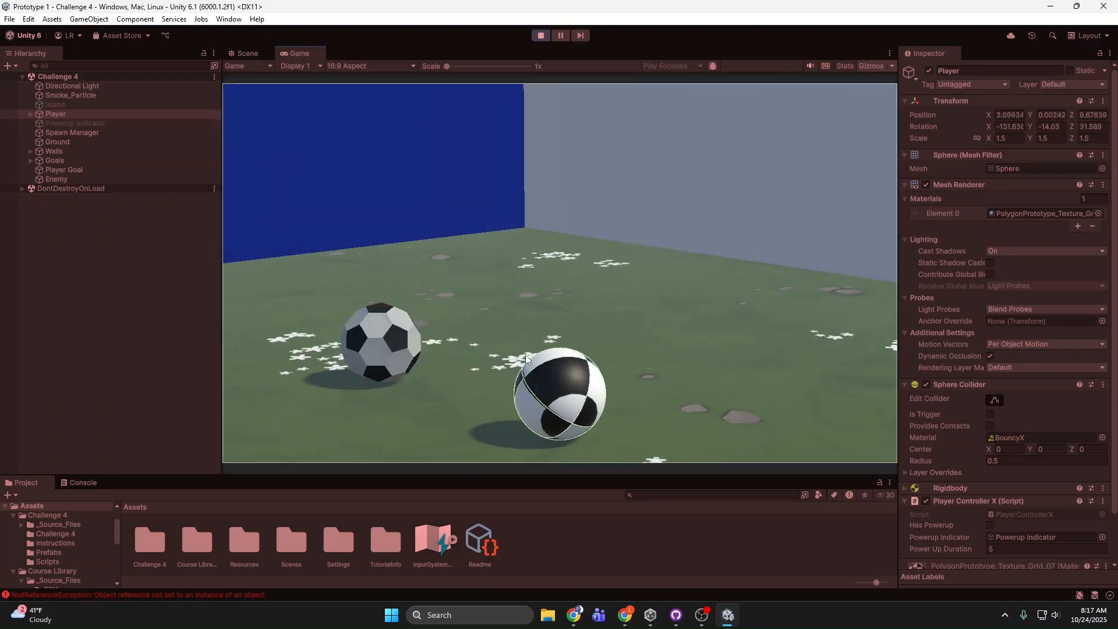
{"action": "key", "text": "a"}
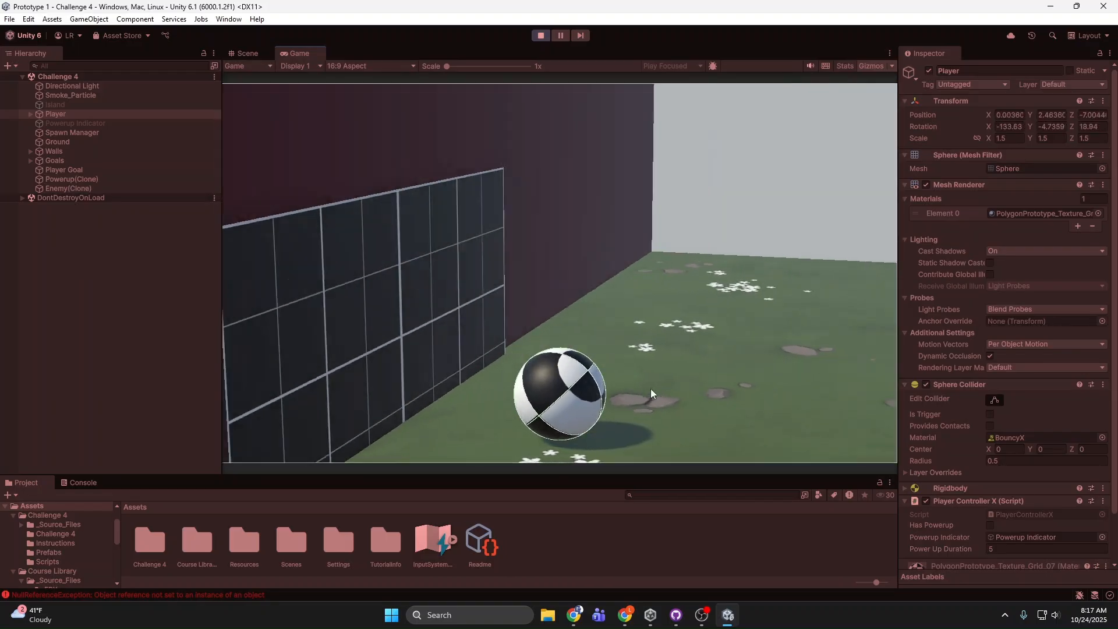
Step: Turn the camera back towards the white goal and roll the player ball into the orange powerup gem
{"action": "key", "text": "d"}
{"action": "key", "text": "d"}
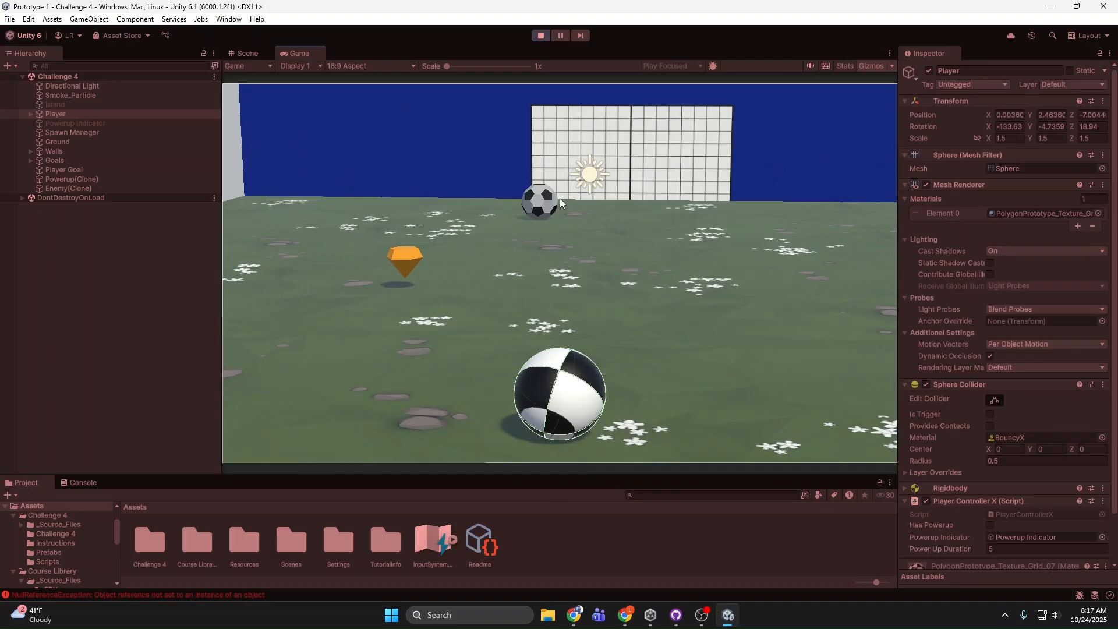
{"action": "key", "text": "d"}
{"action": "key", "text": "a"}
{"action": "key", "text": "a"}
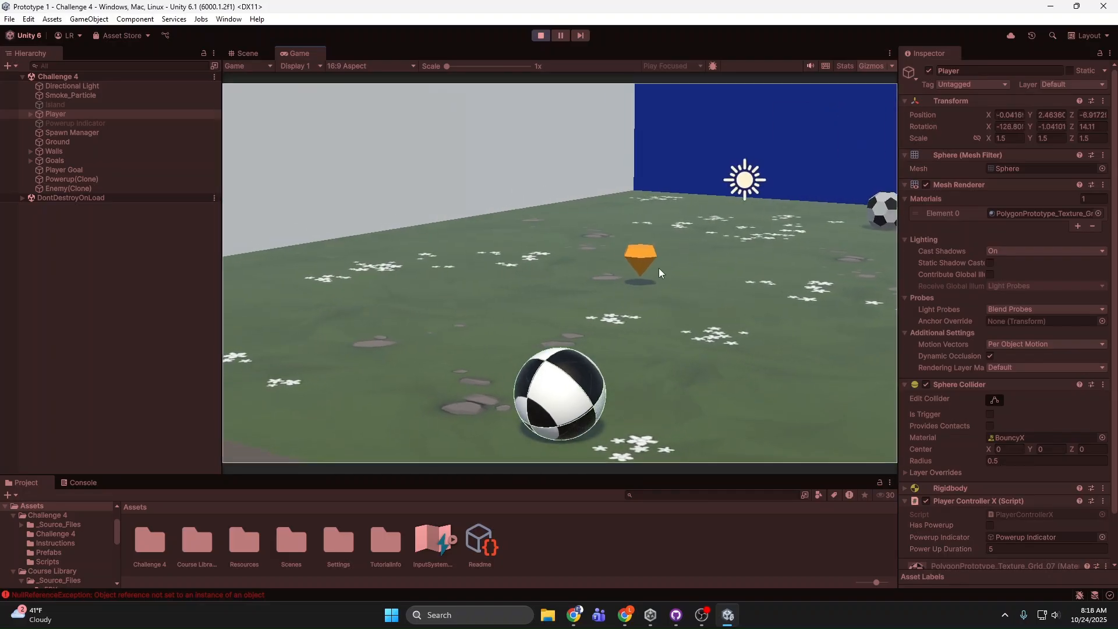
{"action": "key", "text": "w"}
{"action": "key", "text": "d"}
{"action": "key", "text": "a"}
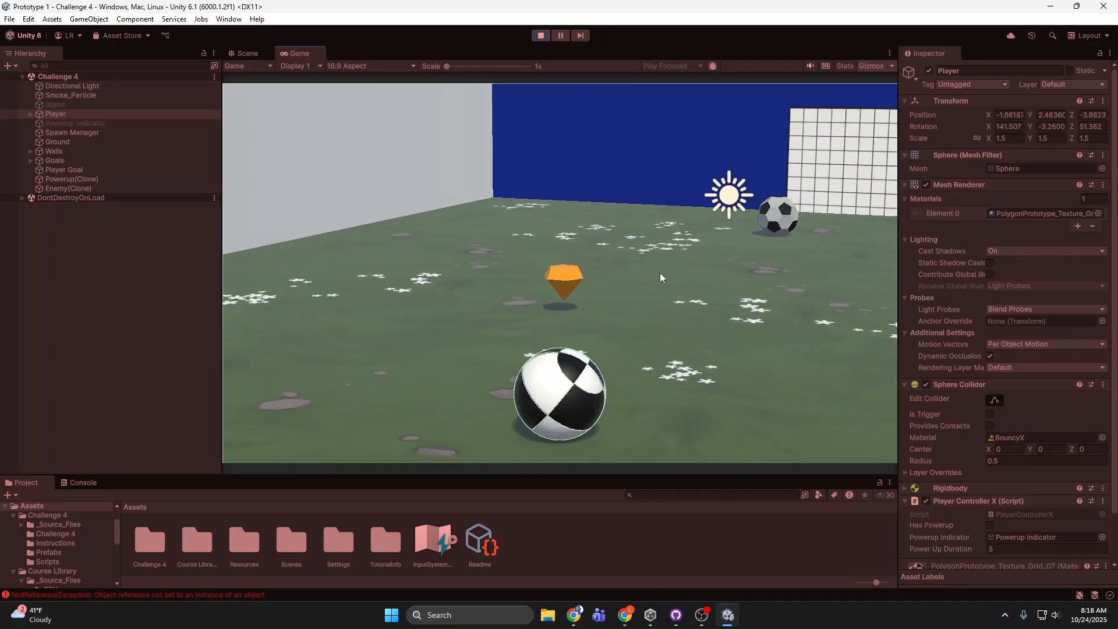
{"action": "key", "text": "d"}
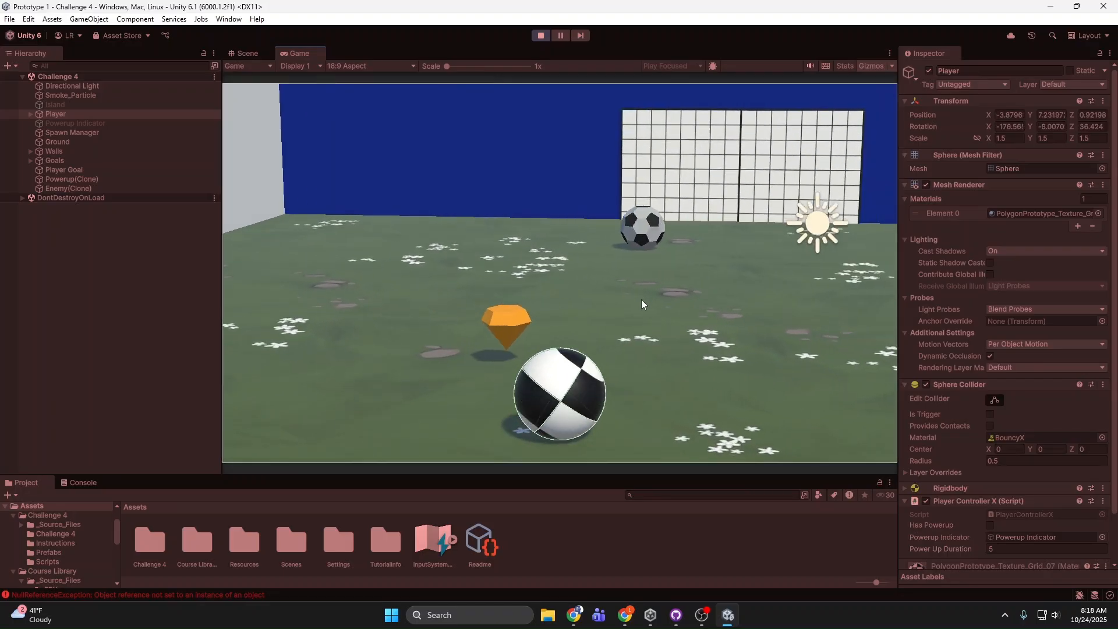
{"action": "key", "text": "a"}
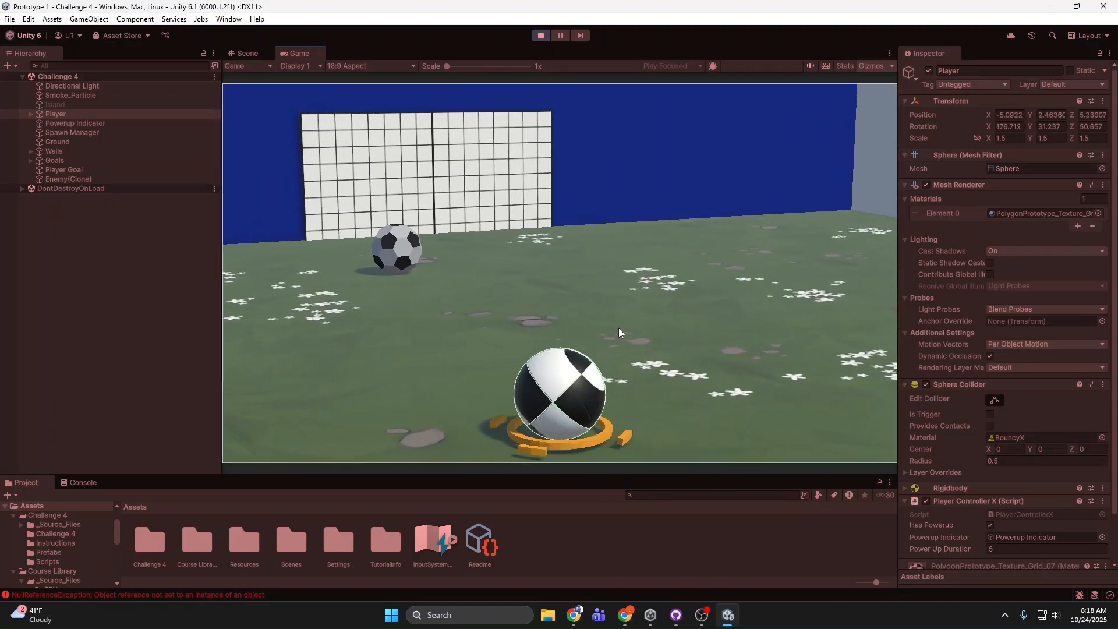
Step: Rotate the camera and ram the remaining enemy ball with the powered-up player ball to bring on the next wave
{"action": "key", "text": "d"}
{"action": "key", "text": "a"}
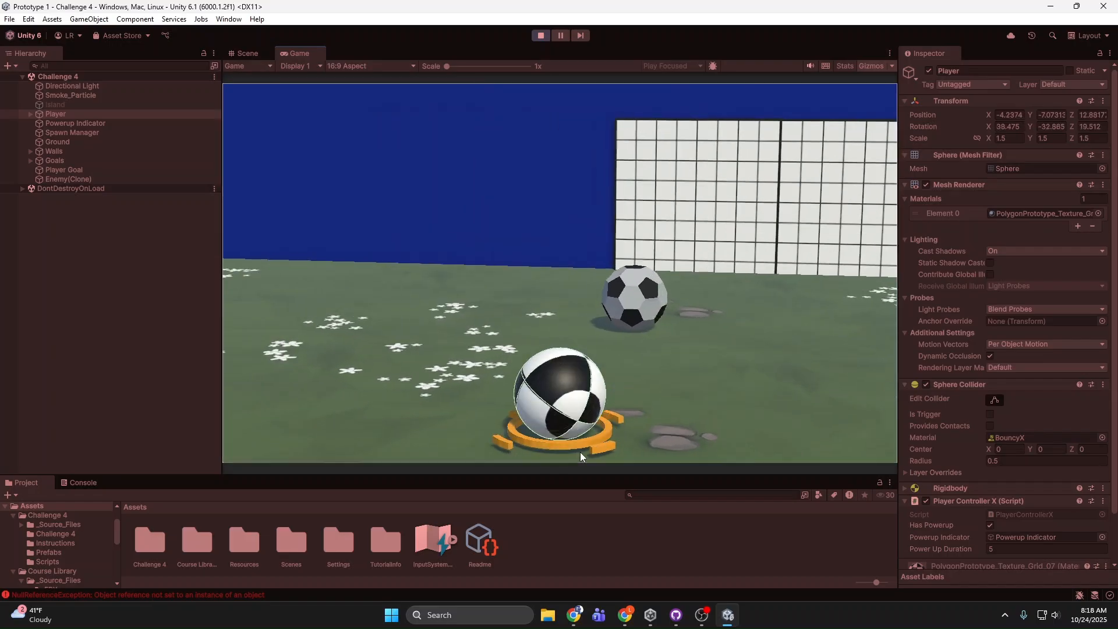
{"action": "key", "text": "d"}
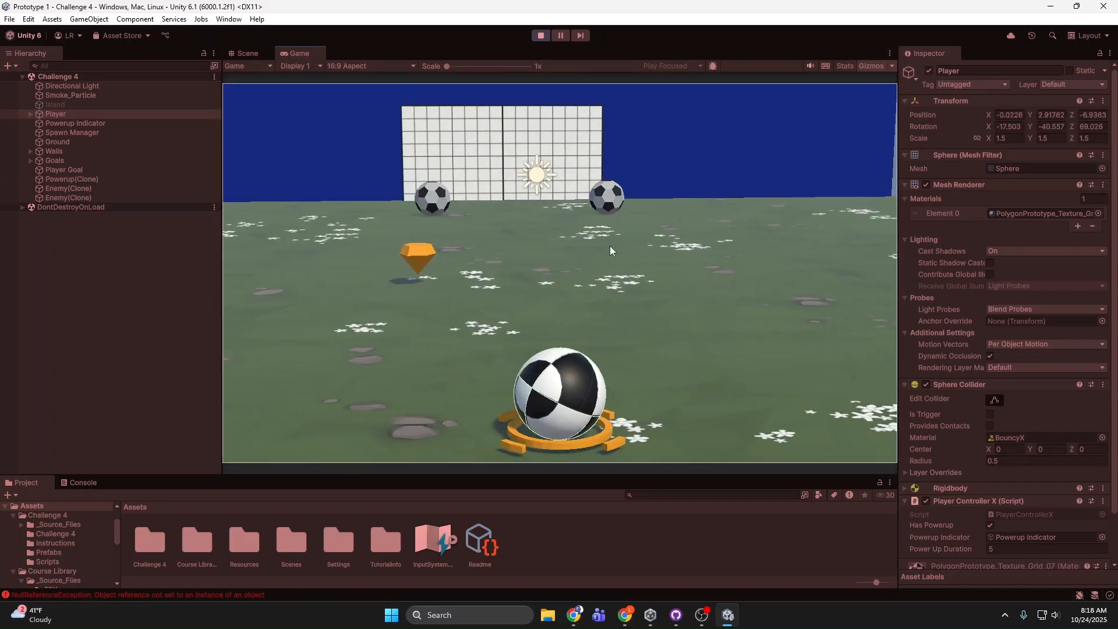
Step: Line up the camera with the new orange gem, collect it with the player ball, and end the play-test
{"action": "key", "text": "a"}
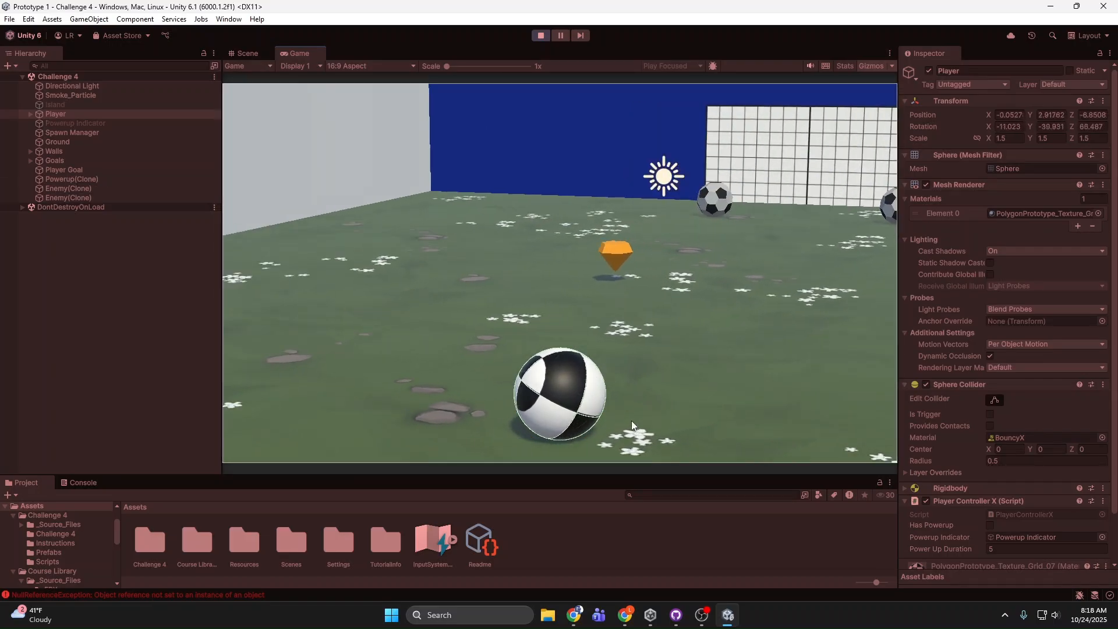
{"action": "key", "text": "d"}
{"action": "key", "text": "w"}
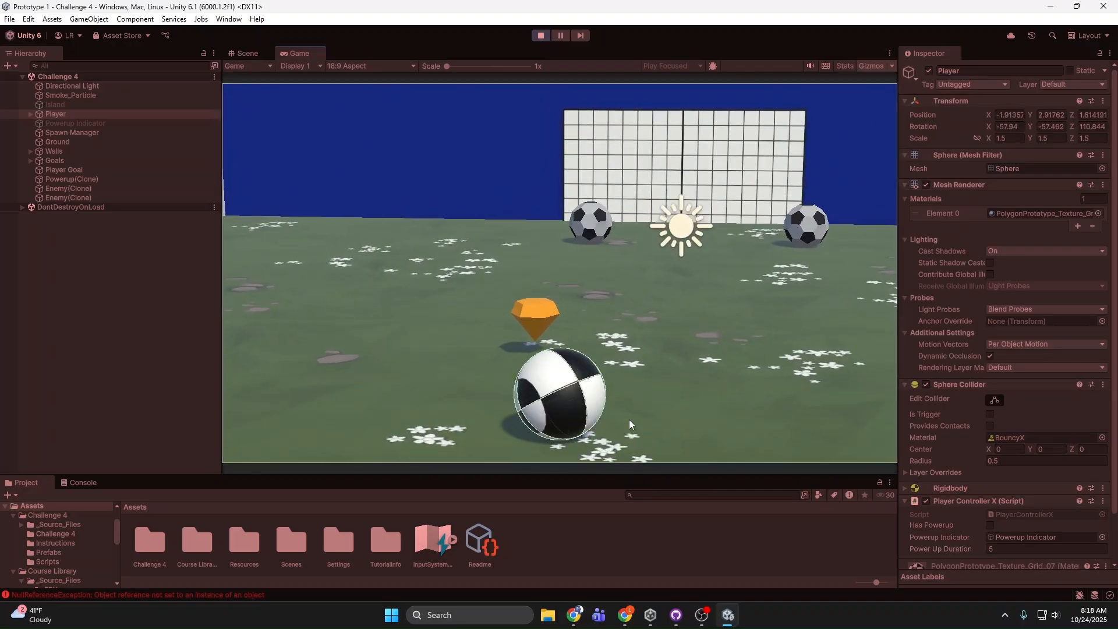
{"action": "key", "text": "d"}
{"action": "key", "text": "a"}
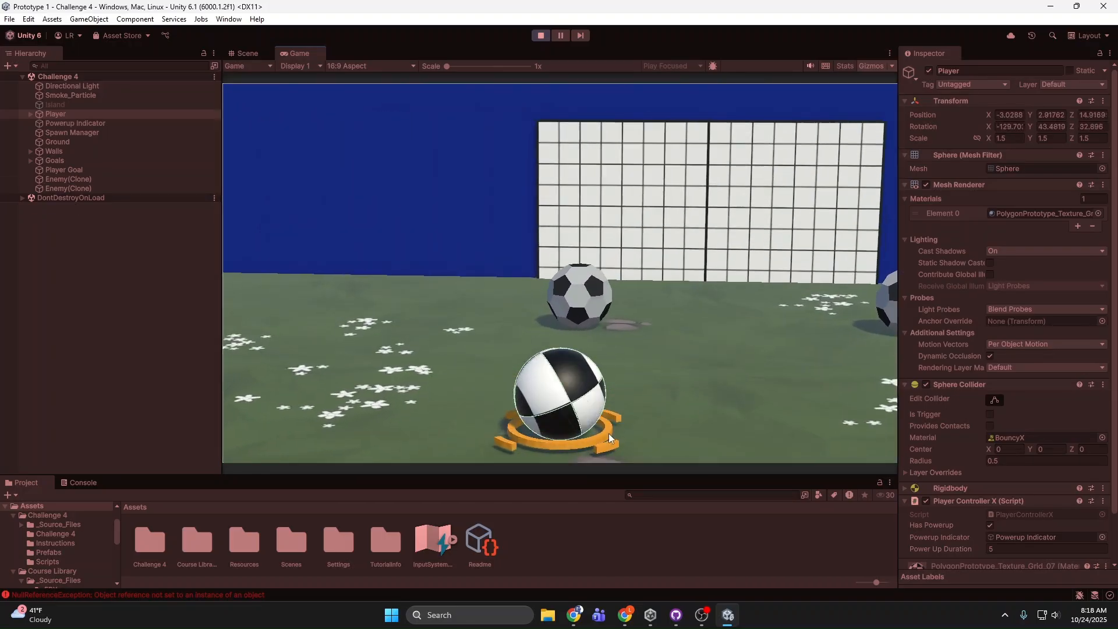
{"action": "left_click", "coordinate": [540, 36]}
Step: Select the Player Goal in front of the dark red wall and review its components
{"action": "left_click_drag", "start_coordinate": [471, 227], "coordinate": [189, 249], "text": "alt"}
{"action": "left_click", "coordinate": [279, 248]}
{"action": "right_click_drag", "start_coordinate": [399, 280], "coordinate": [373, 267]}
{"action": "key", "text": "s"}
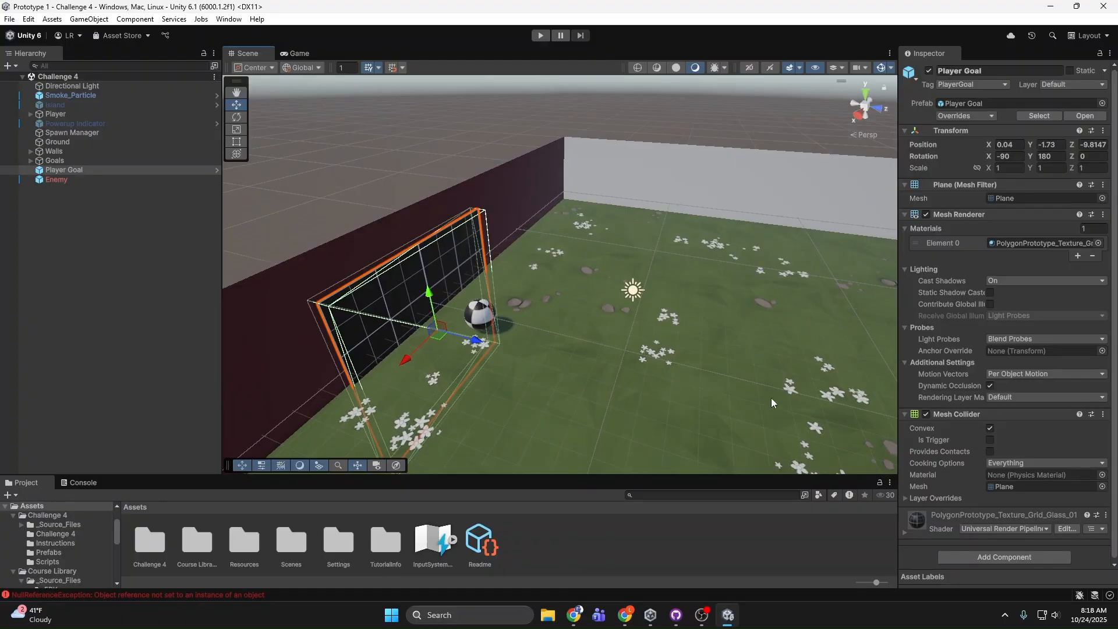
{"action": "scroll", "coordinate": [1051, 481], "scroll_direction": "down", "scroll_amount": 2}
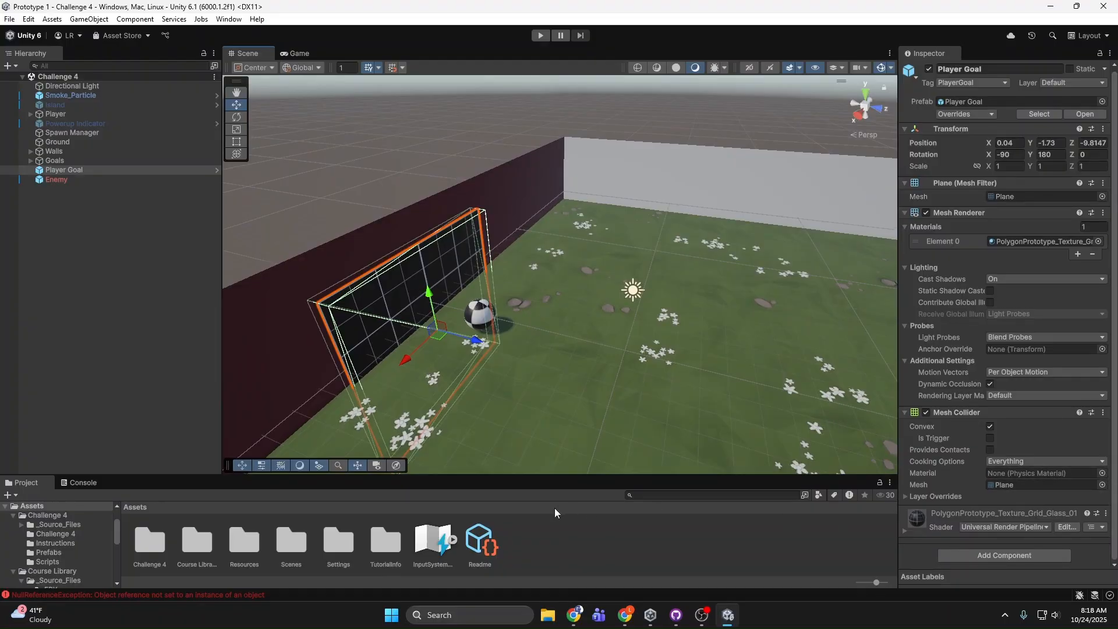
Step: Select the Enemy soccer ball on the field and review its components down to the Enemy X script
{"action": "right_click_drag", "start_coordinate": [428, 262], "coordinate": [658, 267]}
{"action": "left_click", "coordinate": [466, 304]}
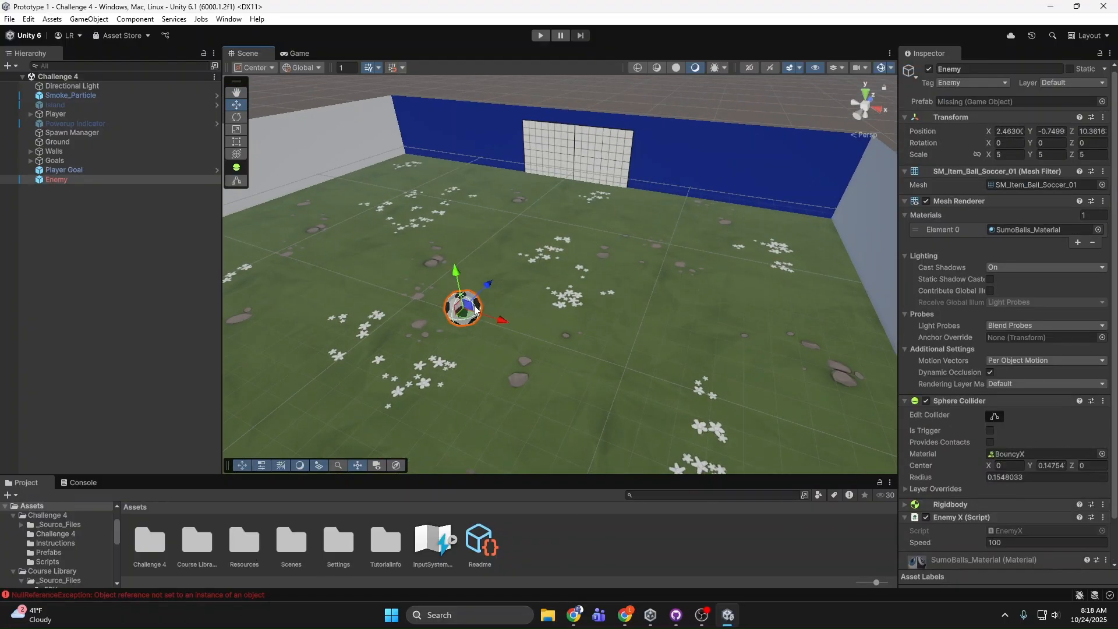
{"action": "right_click_drag", "start_coordinate": [501, 305], "coordinate": [501, 302]}
{"action": "right_click_drag", "start_coordinate": [631, 331], "coordinate": [562, 323]}
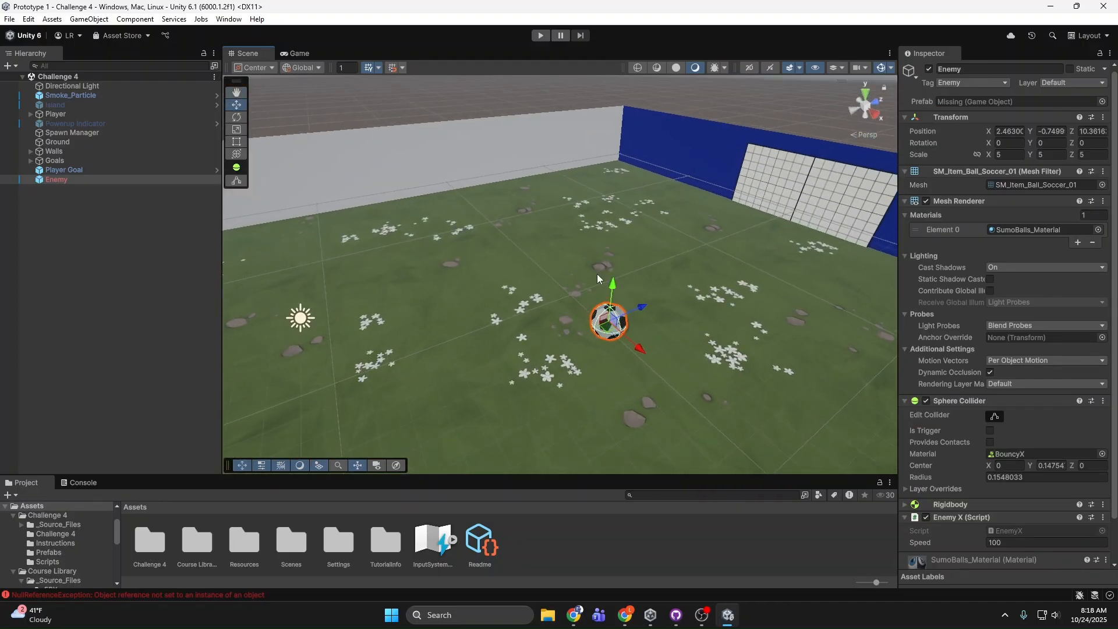
{"action": "scroll", "coordinate": [975, 358], "scroll_direction": "down", "scroll_amount": 2}
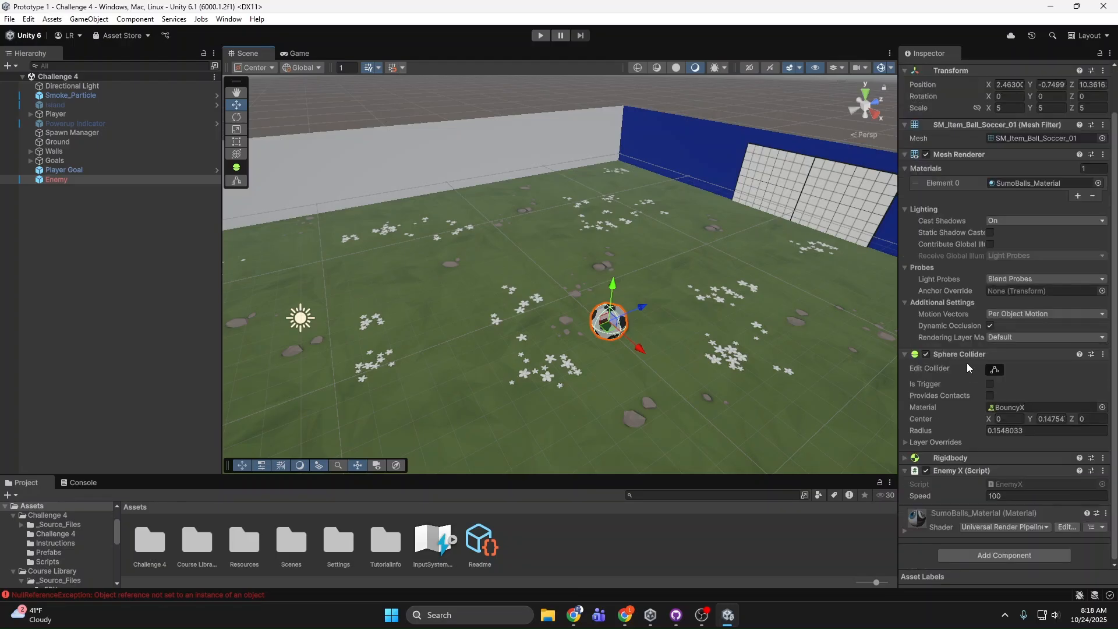
Step: Open the EnemyX script in Visual Studio and highlight the GameObject.Find("PlayerGoal") assignment in Start
{"action": "left_click", "coordinate": [1024, 483]}
{"action": "double_click", "coordinate": [149, 541]}
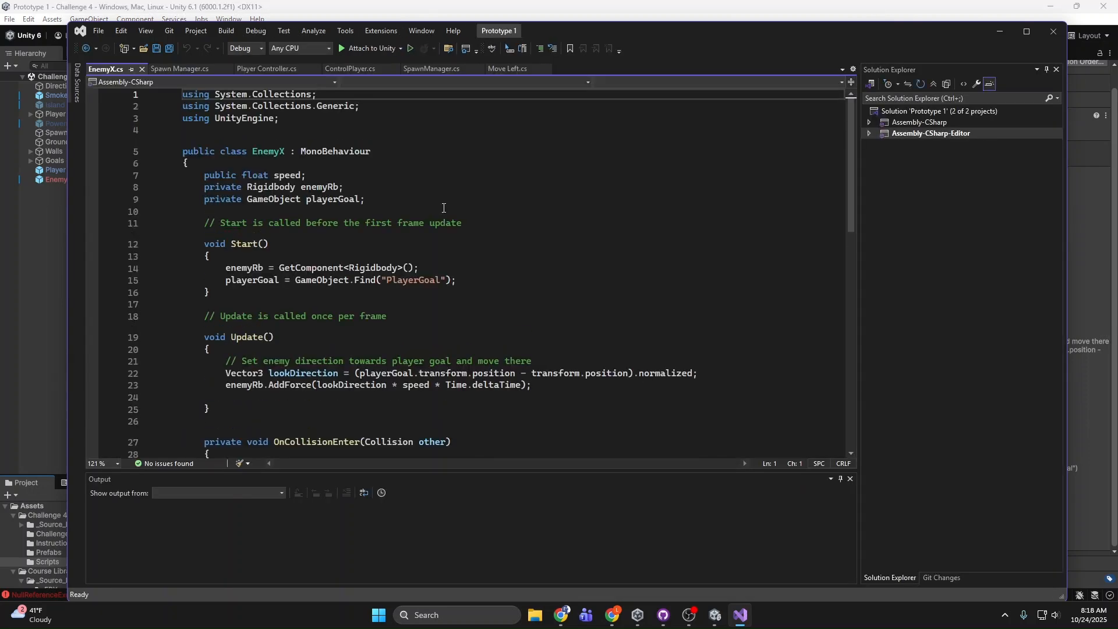
{"action": "left_click_drag", "start_coordinate": [457, 280], "coordinate": [225, 280]}
{"action": "left_click", "coordinate": [383, 280]}
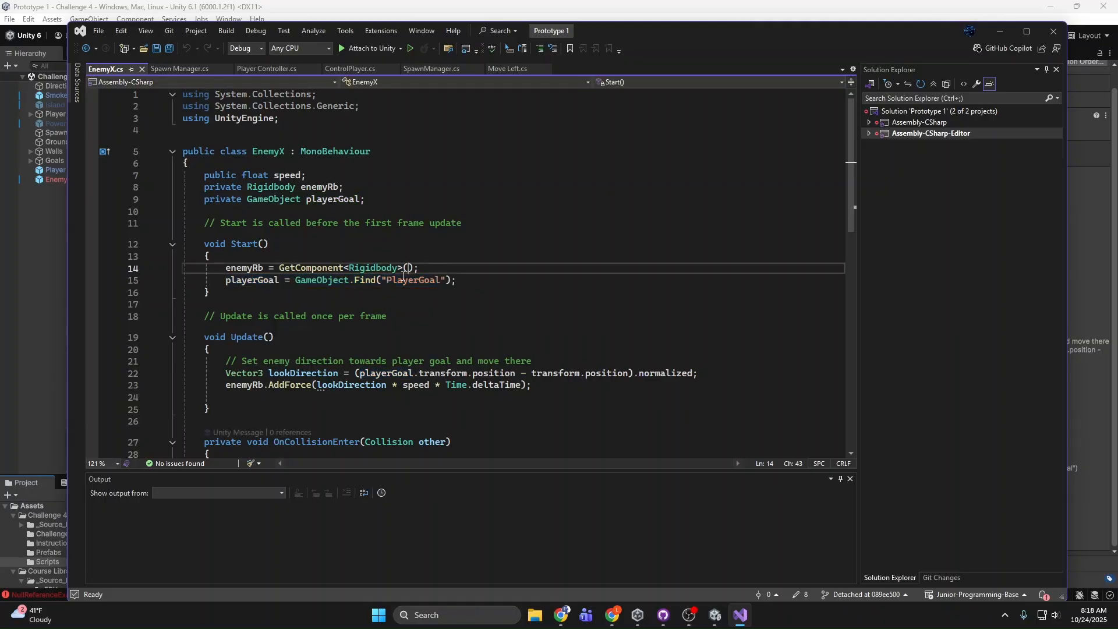
{"action": "left_click_drag", "start_coordinate": [383, 280], "coordinate": [418, 282]}
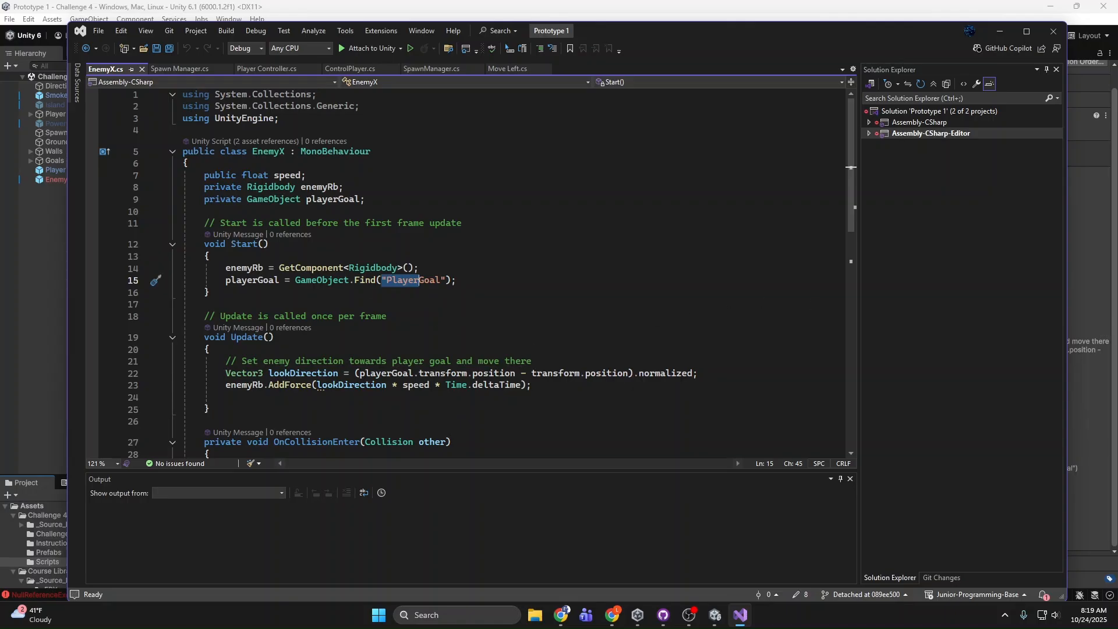
Step: Compare the private playerGoal declaration with its assignment in Start by highlighting both lines, and close Visual Studio
{"action": "left_click", "coordinate": [448, 199]}
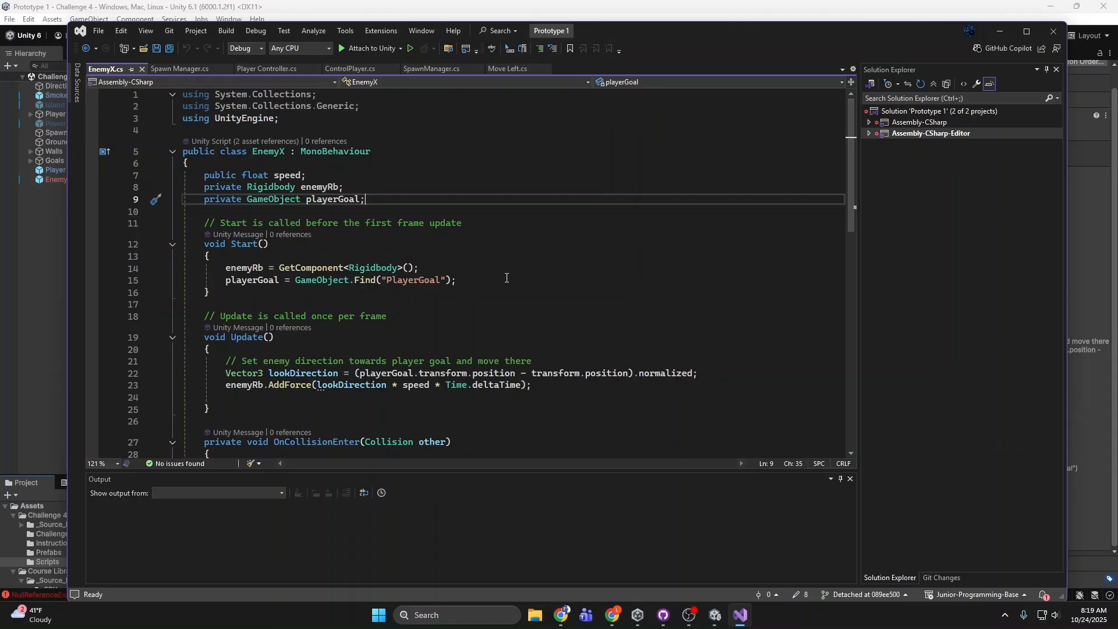
{"action": "left_click_drag", "start_coordinate": [506, 278], "coordinate": [440, 278]}
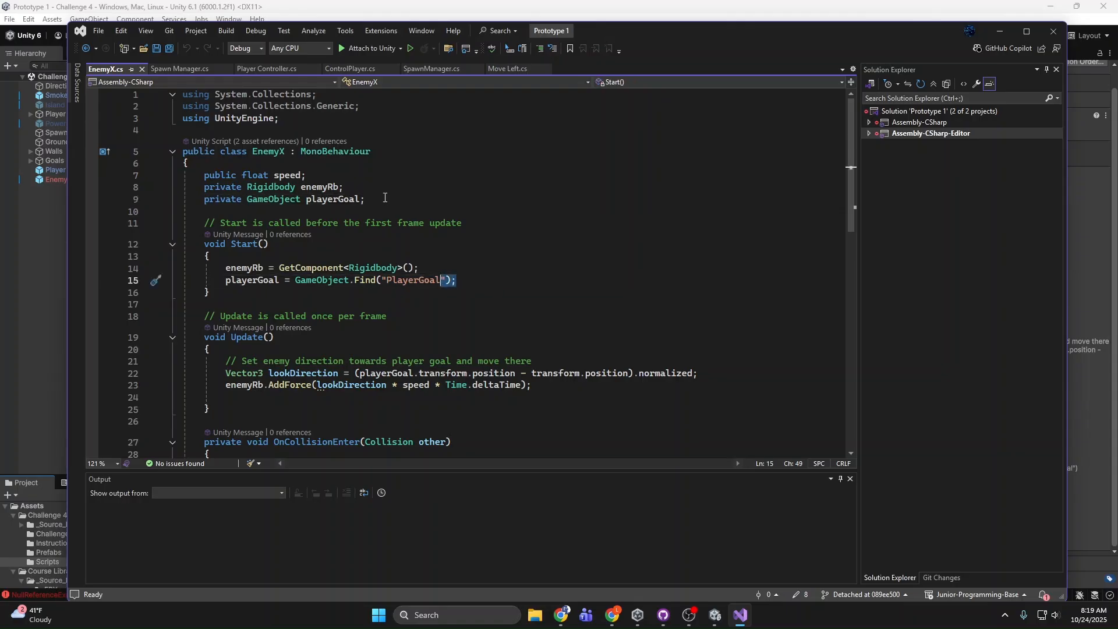
{"action": "left_click_drag", "start_coordinate": [385, 198], "coordinate": [210, 199]}
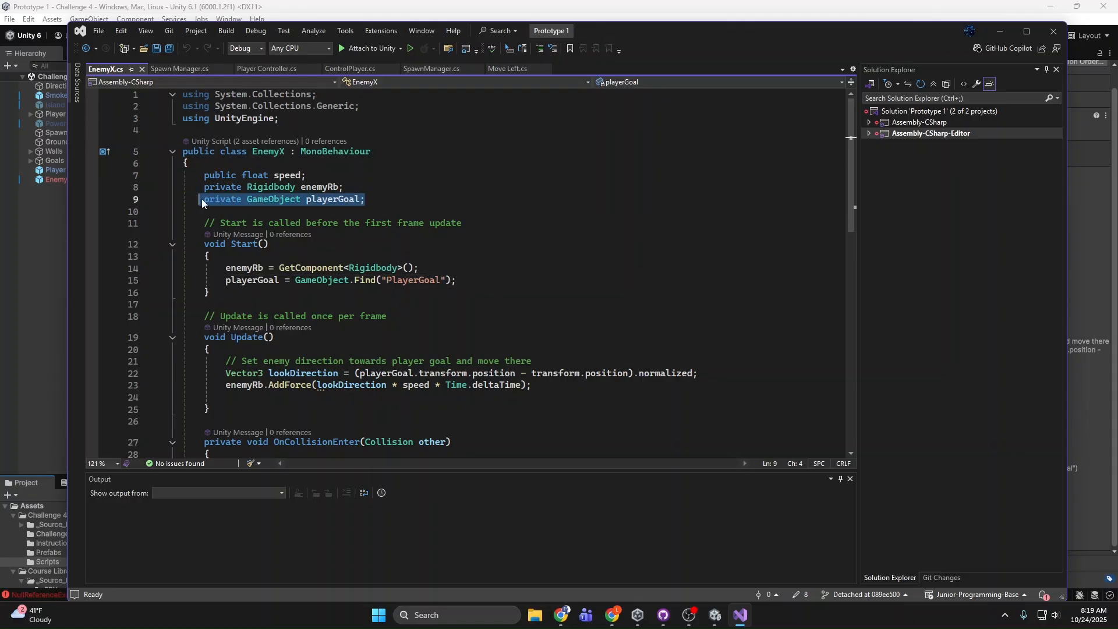
{"action": "left_click", "coordinate": [214, 200]}
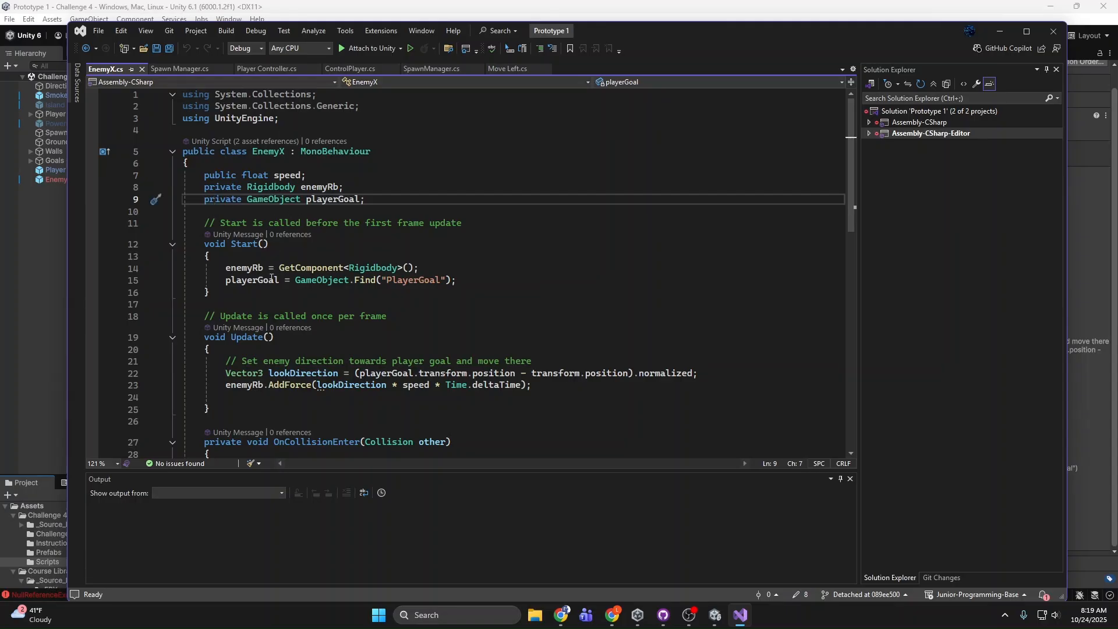
{"action": "left_click_drag", "start_coordinate": [225, 280], "coordinate": [465, 282]}
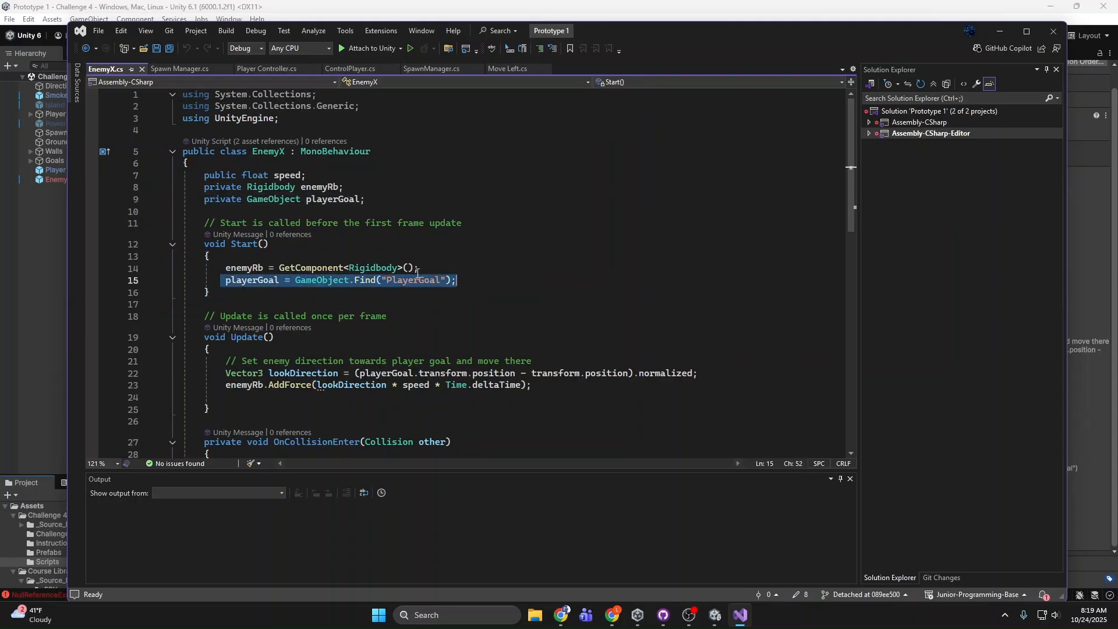
{"action": "left_click", "coordinate": [260, 173]}
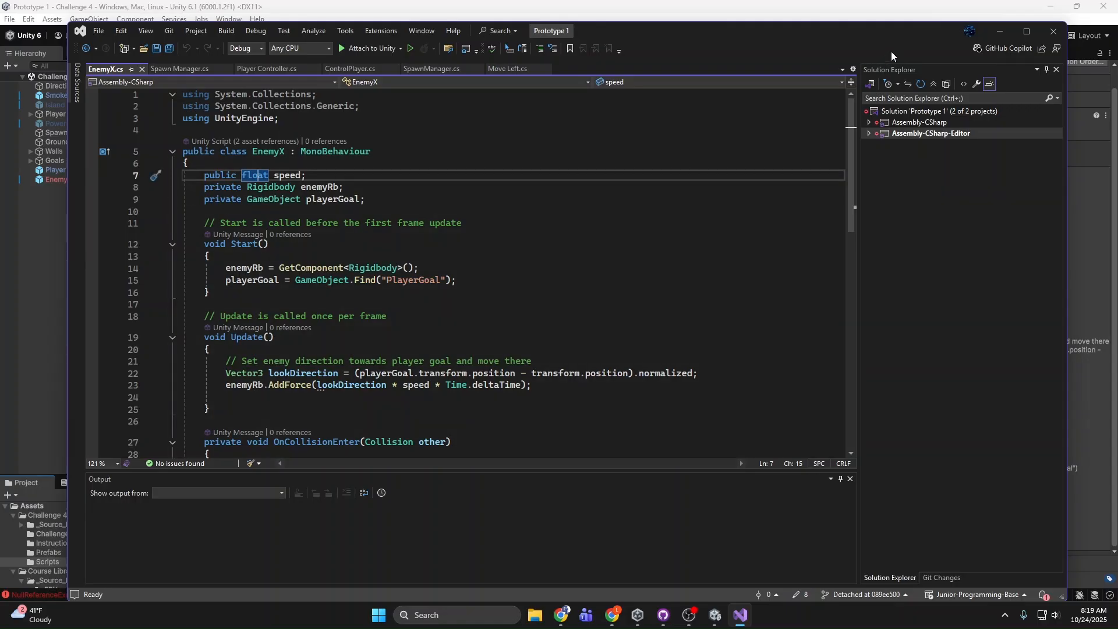
{"action": "left_click", "coordinate": [1053, 31]}
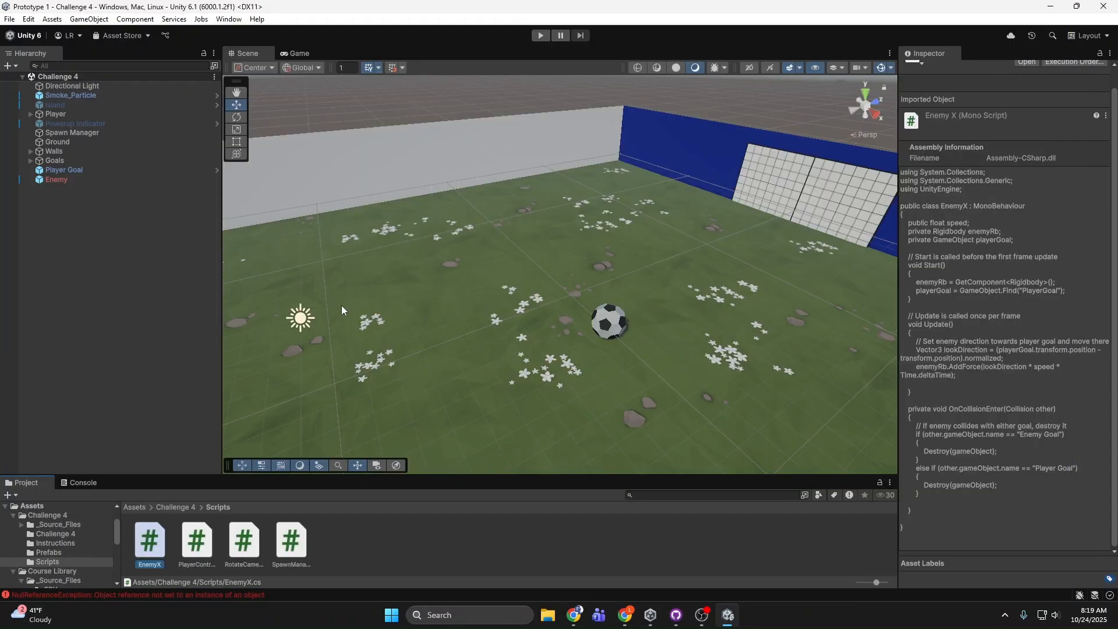
Step: Reselect the Enemy ball, review its Enemy X script component and view the field from the side with both balls
{"action": "mouse_move", "coordinate": [99, 172]}
{"action": "left_mouse_down"}
{"action": "mouse_move", "coordinate": [1099, 330]}
{"action": "mouse_move", "coordinate": [63, 169]}
{"action": "mouse_move", "coordinate": [110, 170]}
{"action": "left_mouse_up"}
{"action": "left_click", "coordinate": [608, 322]}
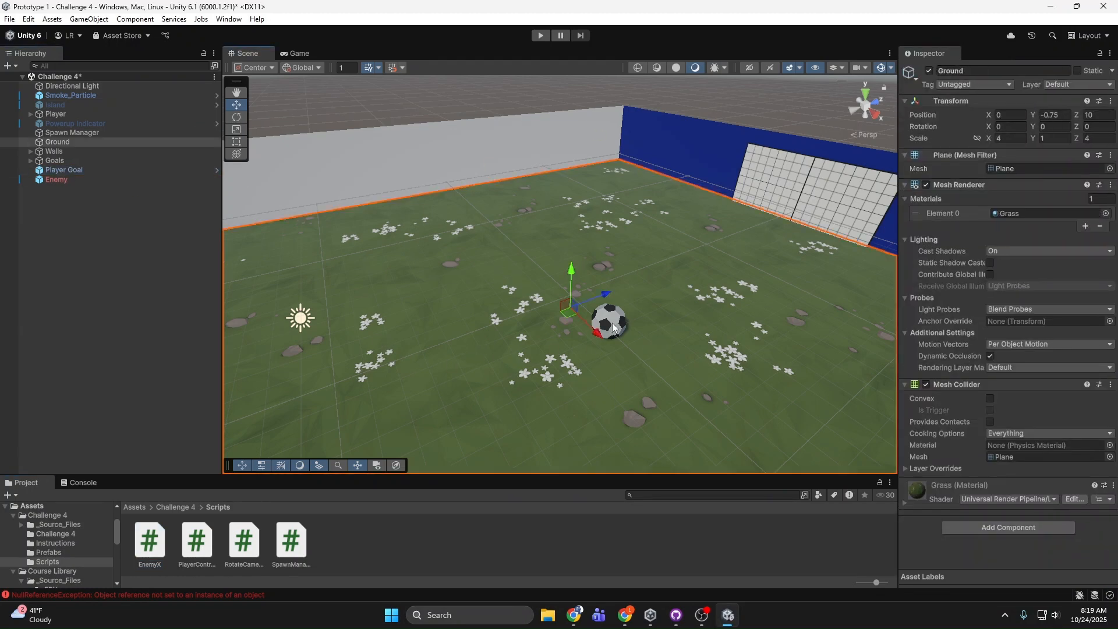
{"action": "scroll", "coordinate": [1021, 421], "scroll_direction": "down", "scroll_amount": 2}
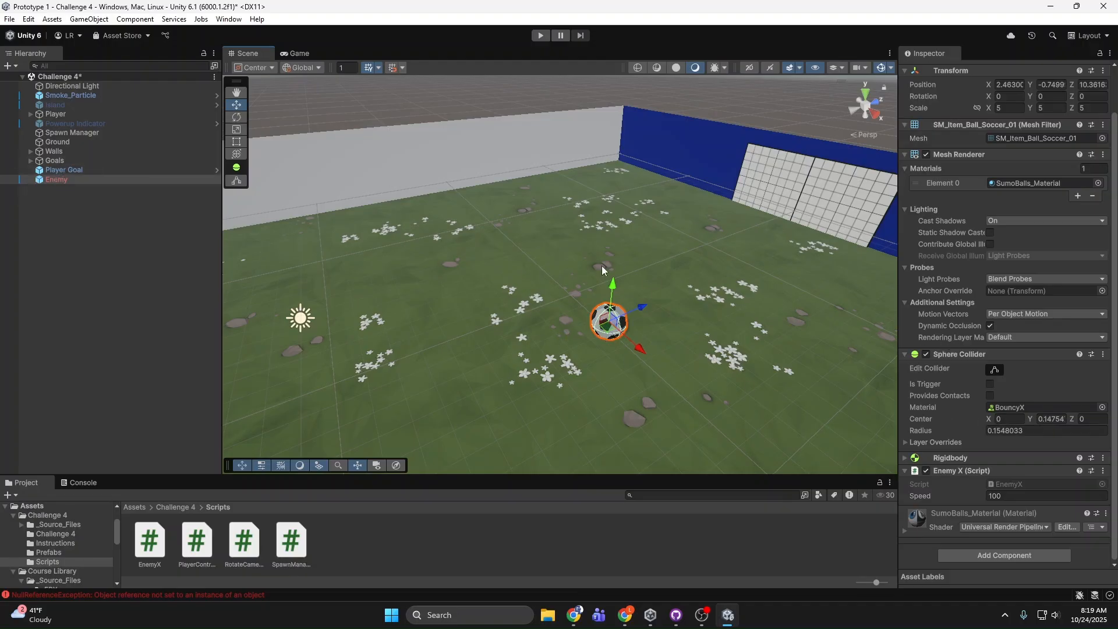
{"action": "right_click_drag", "start_coordinate": [532, 242], "coordinate": [314, 250]}
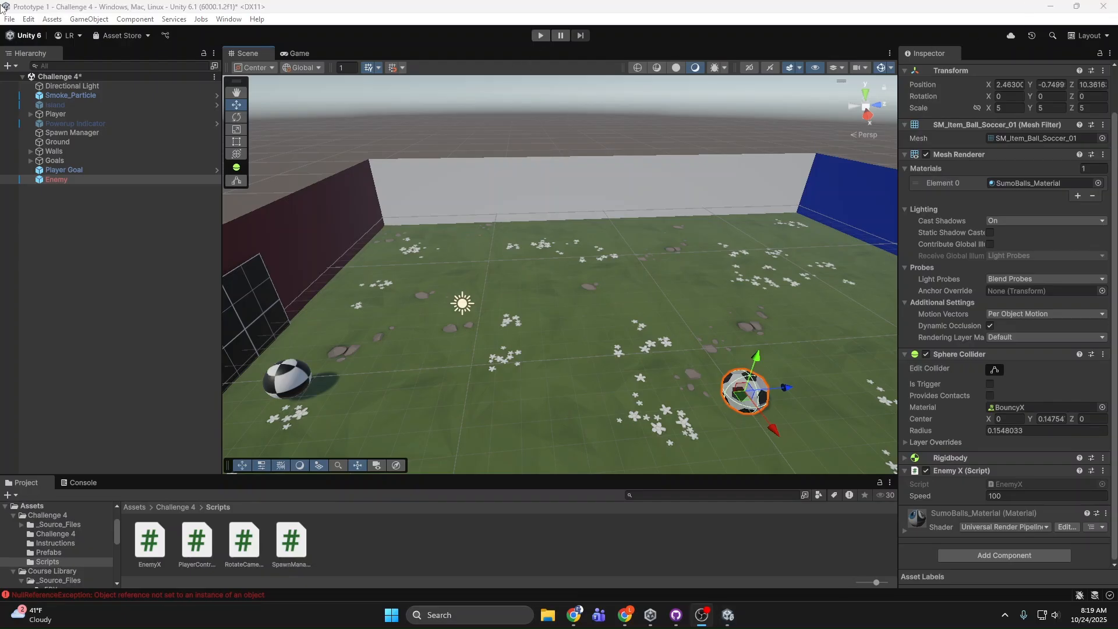
Step: Close the Unity project and switch to the Junior Programmer pathway page in Chrome
{"action": "left_click", "coordinate": [1102, 6]}
{"action": "left_click", "coordinate": [598, 334]}
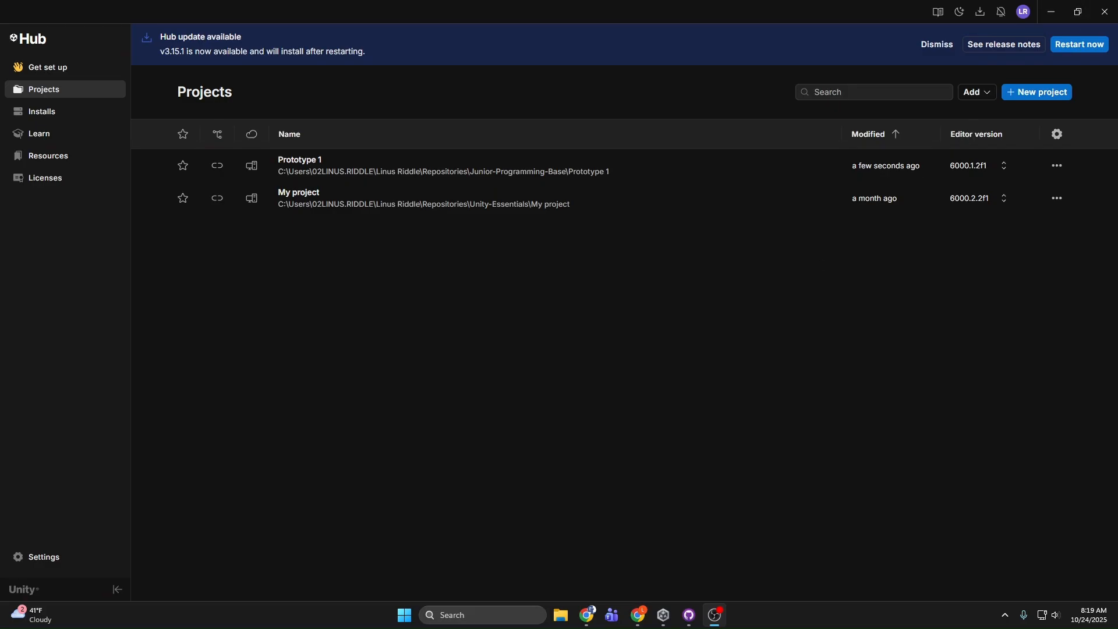
{"action": "left_click", "coordinate": [638, 615]}
{"action": "left_click", "coordinate": [343, 11]}
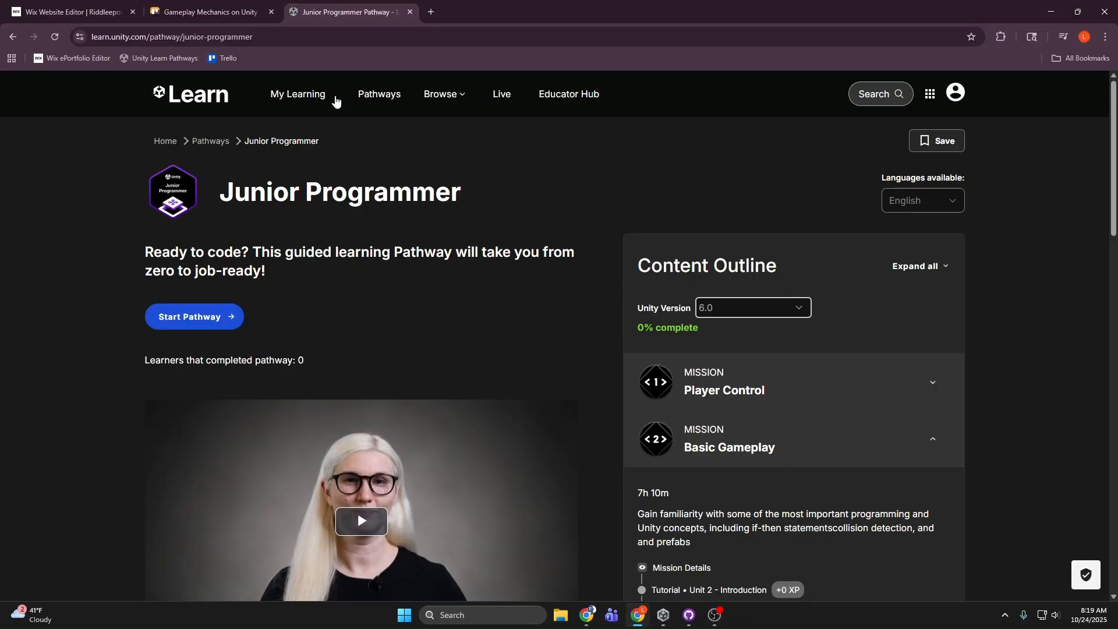
Step: Look through the missions in the Junior Programmer content outline and return to the start of the page
{"action": "scroll", "coordinate": [319, 212], "scroll_direction": "down", "scroll_amount": 4}
{"action": "scroll", "coordinate": [591, 274], "scroll_direction": "up", "scroll_amount": 4}
{"action": "scroll", "coordinate": [547, 275], "scroll_direction": "down", "scroll_amount": 15}
{"action": "scroll", "coordinate": [693, 289], "scroll_direction": "up", "scroll_amount": 4}
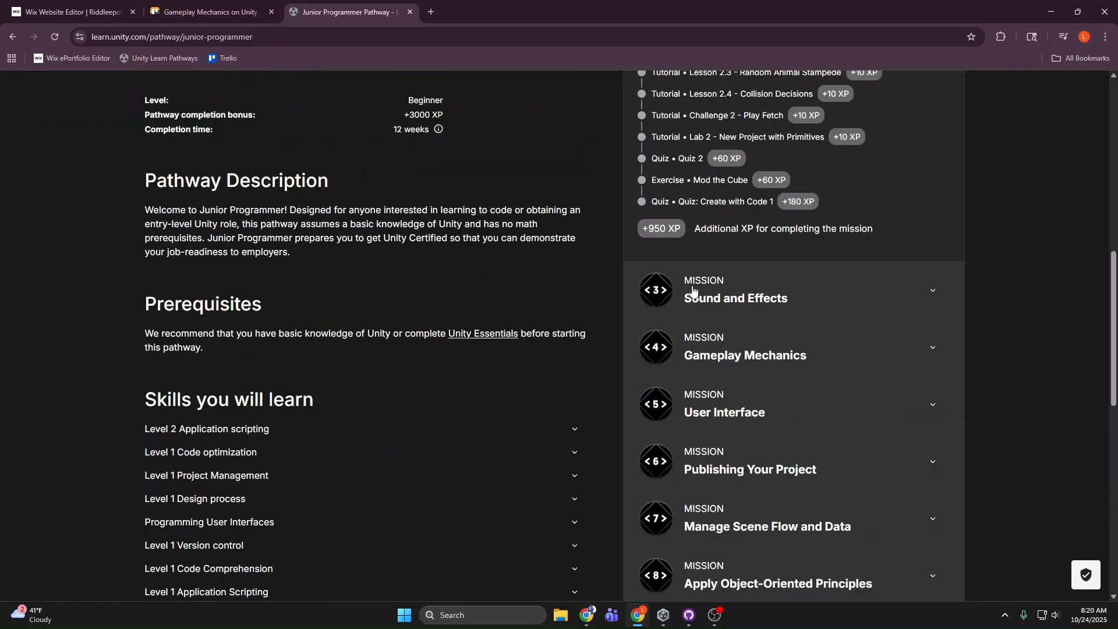
{"action": "scroll", "coordinate": [693, 290], "scroll_direction": "up", "scroll_amount": 11}
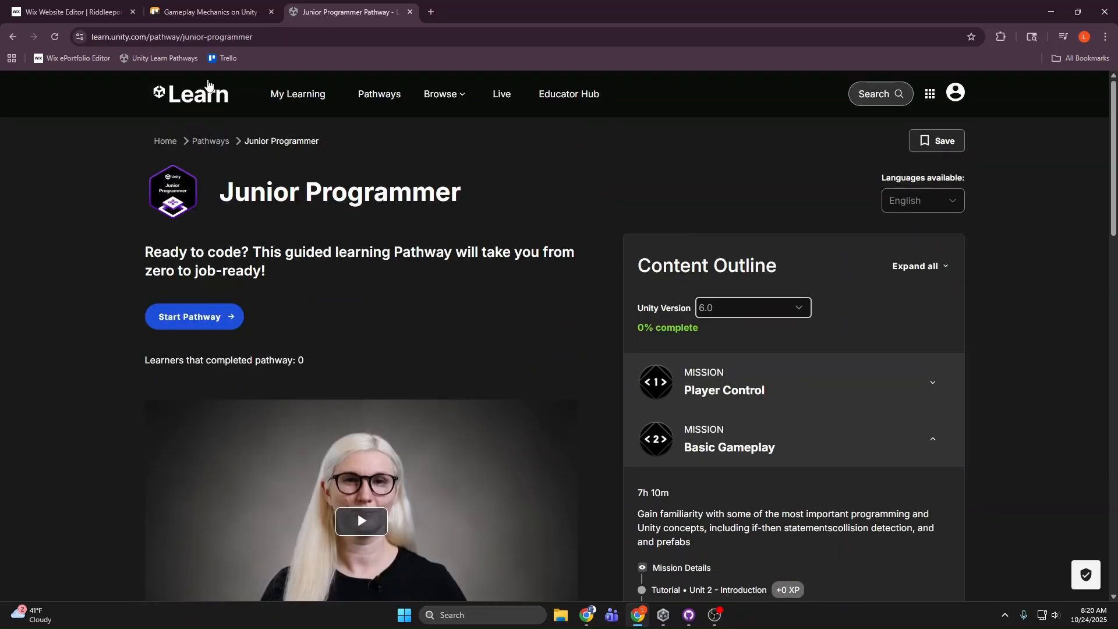
Step: On the Trello board, close the Gameplay Mechanics card and open the User Interface card to view its Sprint Task List
{"action": "left_click", "coordinate": [205, 11]}
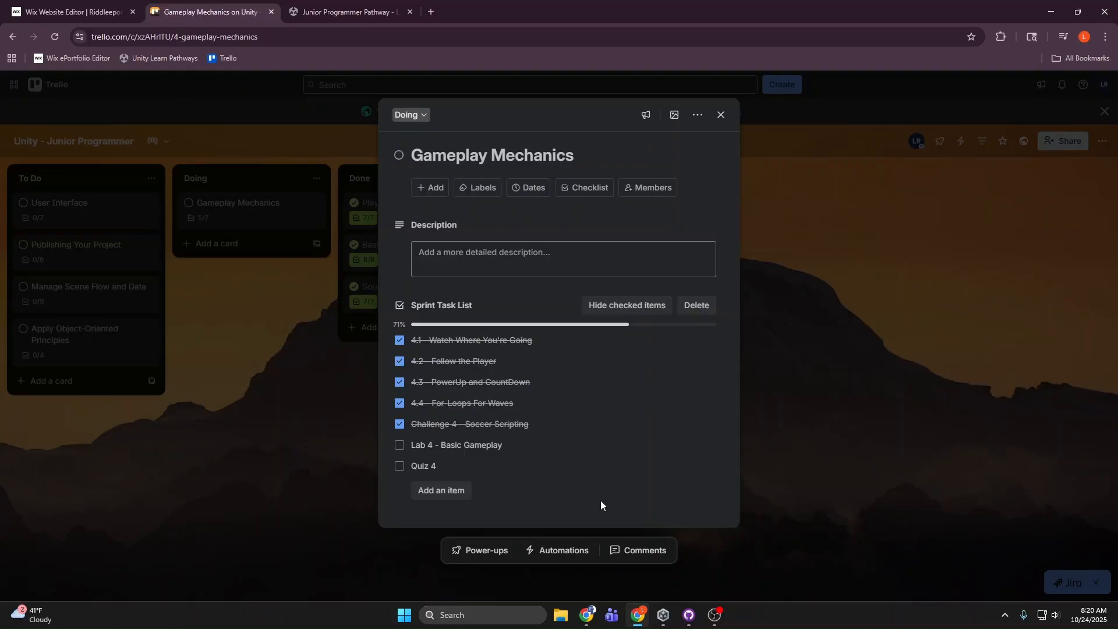
{"action": "left_click", "coordinate": [303, 440]}
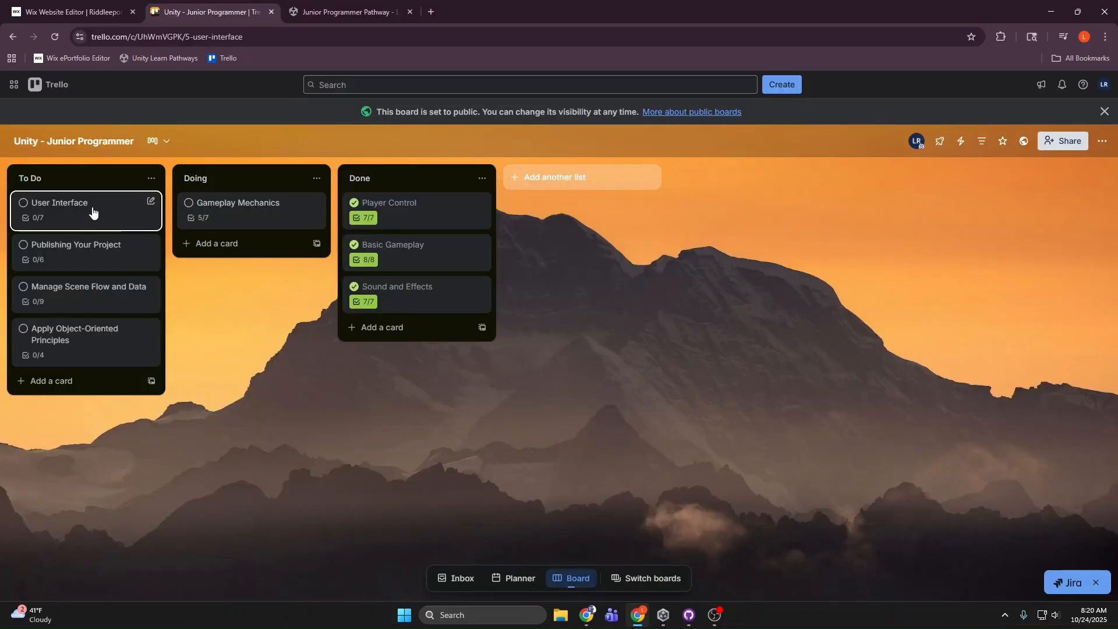
{"action": "left_click", "coordinate": [135, 203]}
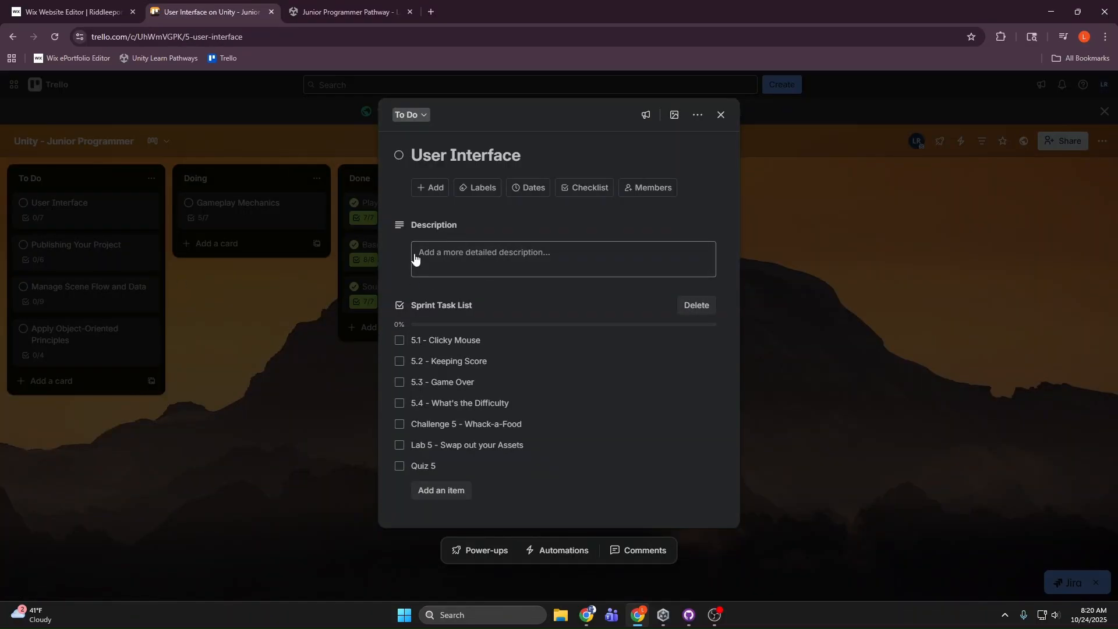